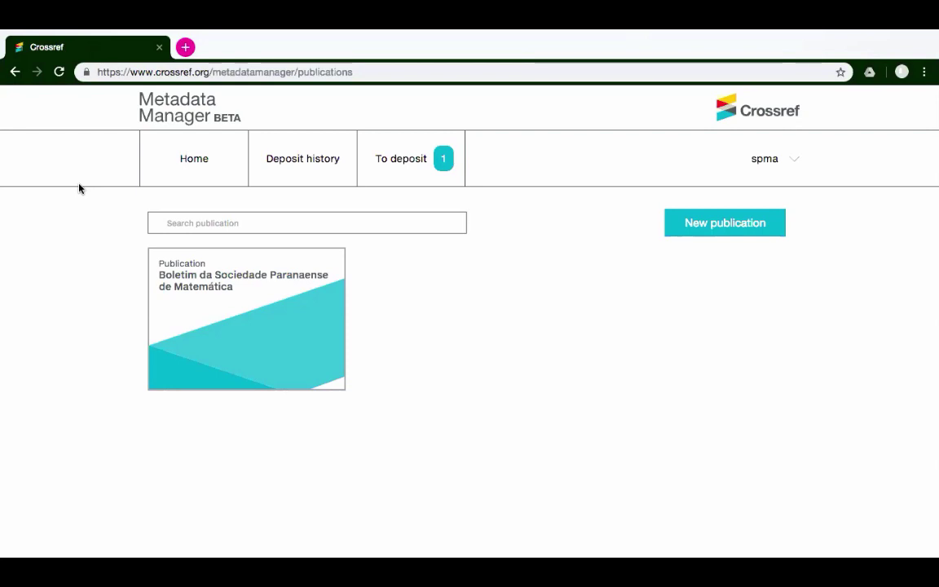
# - Search publications for 'boletim' to list only Boletim da Sociedade Paranaense de Matemática
pyautogui.moveTo(235, 305)
pyautogui.click(184, 223)
pyautogui.write('b')
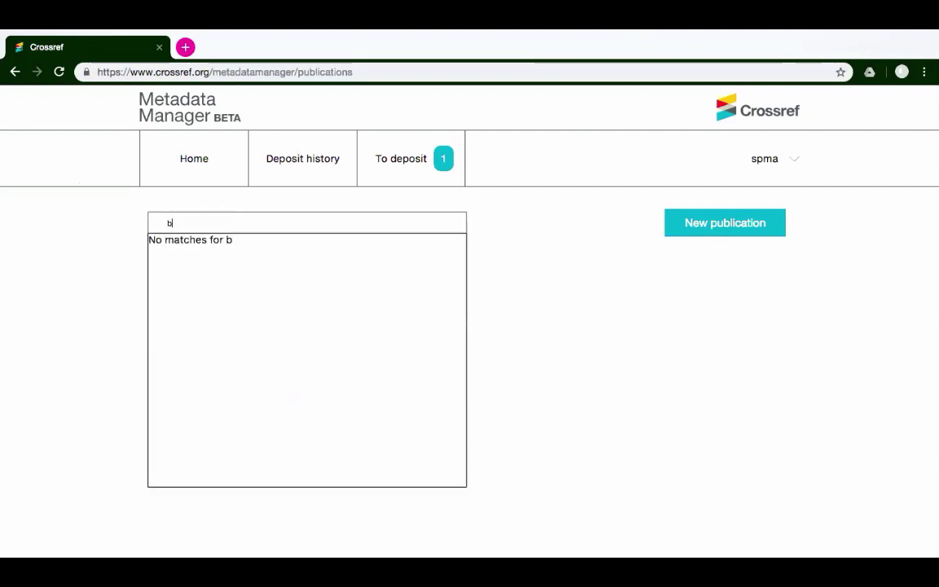
pyautogui.write('oletim')
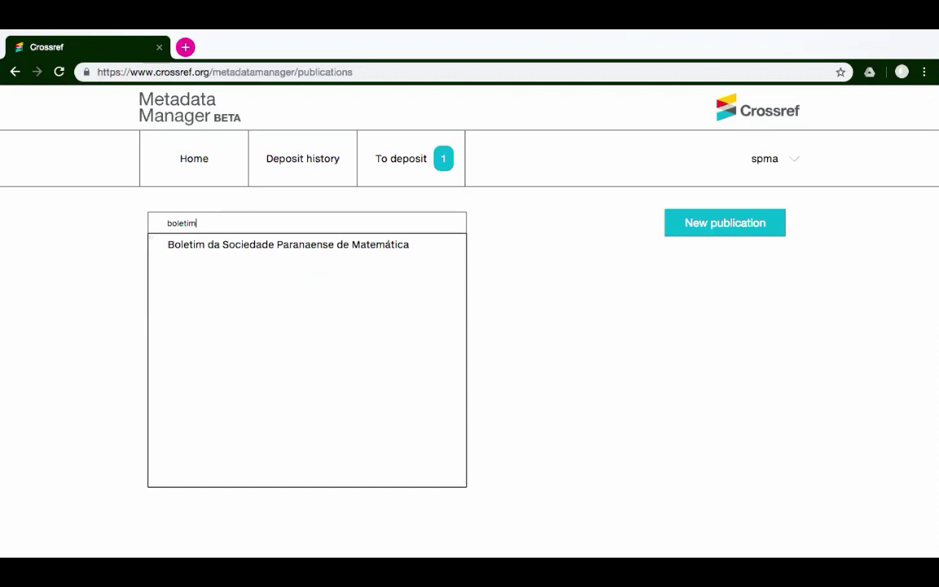
pyautogui.click(552, 303)
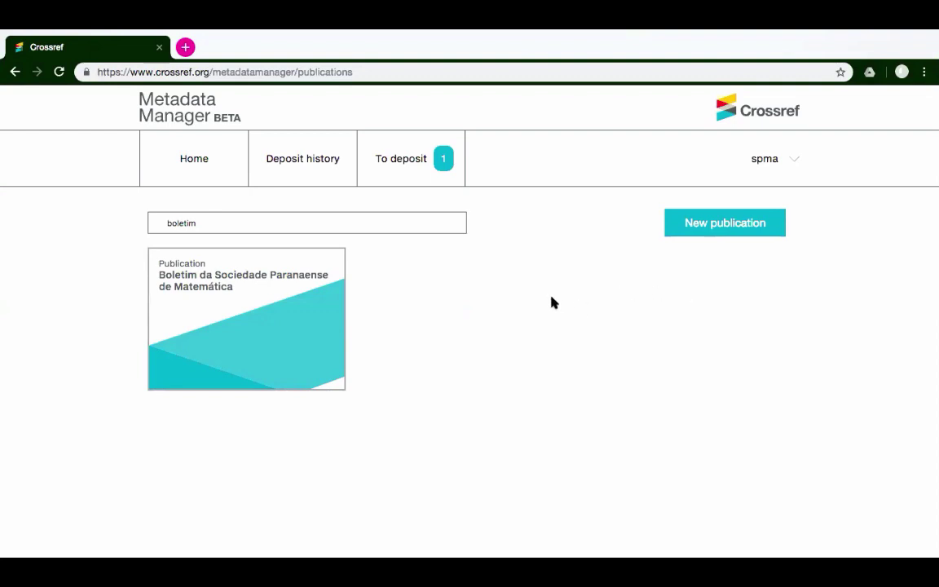
pyautogui.moveTo(241, 340)
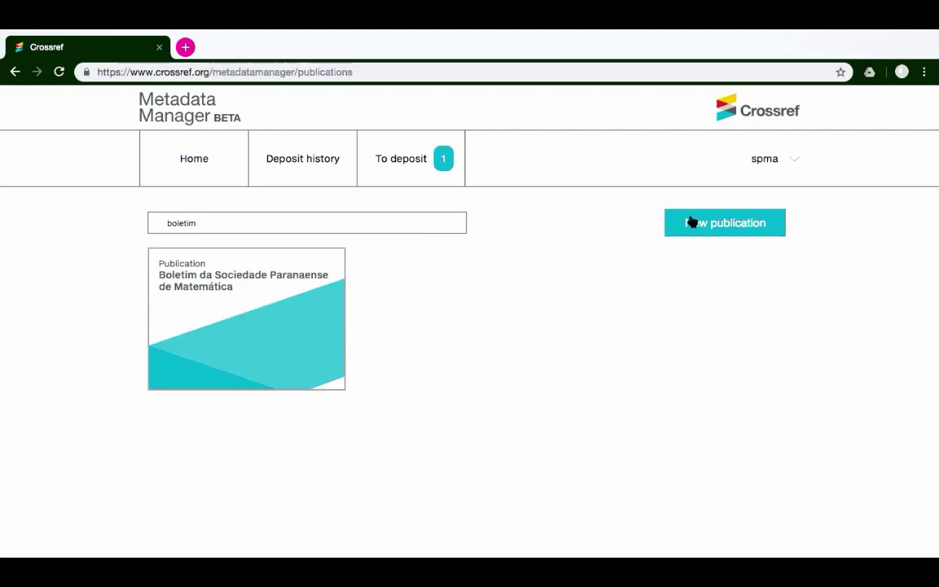
pyautogui.click(724, 232)
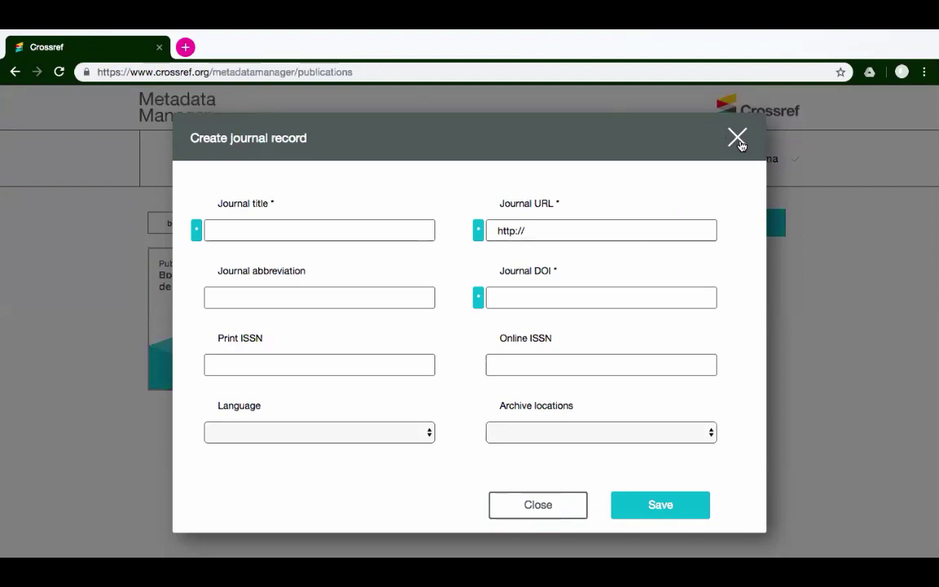
pyautogui.click(560, 506)
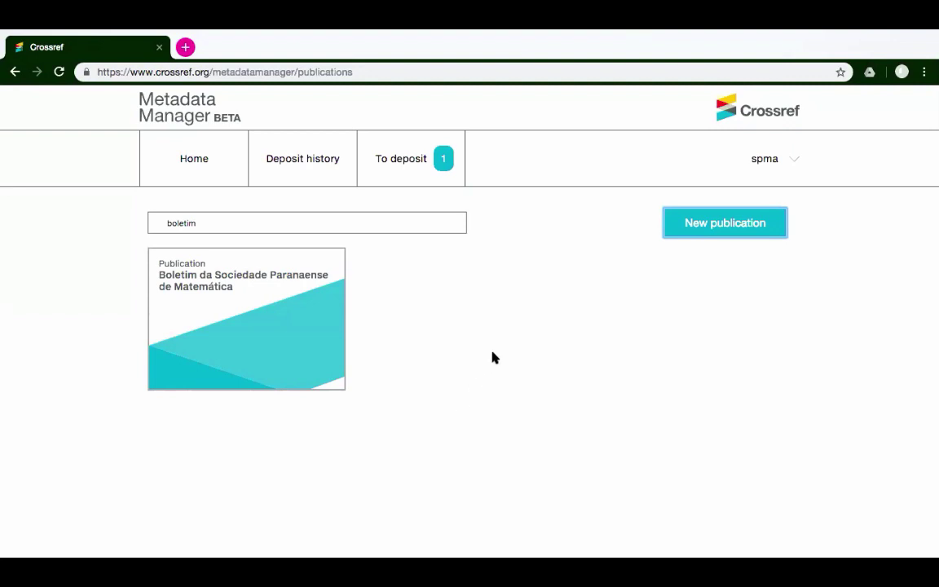
pyautogui.moveTo(182, 319)
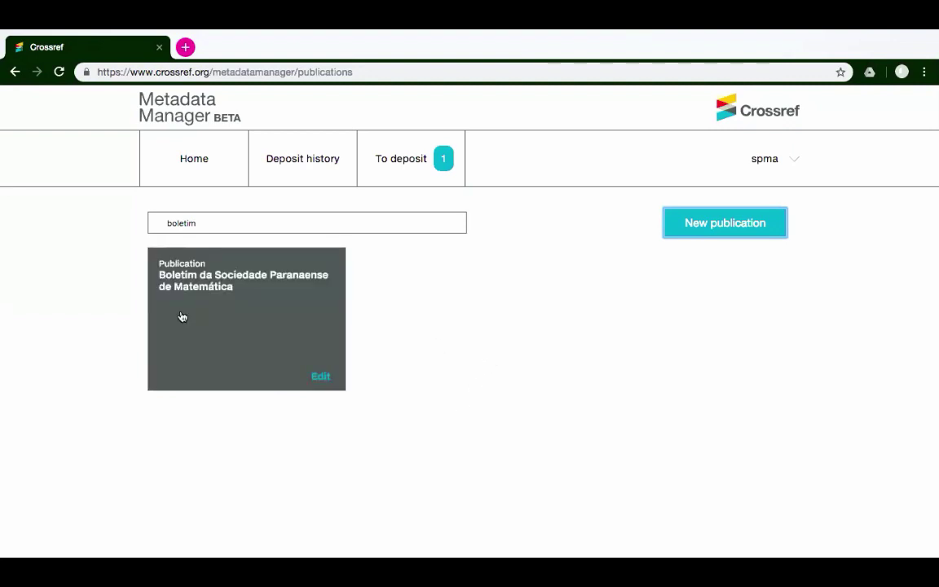
# - Open the Boletim publication page and browse down its Volume 37 issues and articles
pyautogui.click(232, 319)
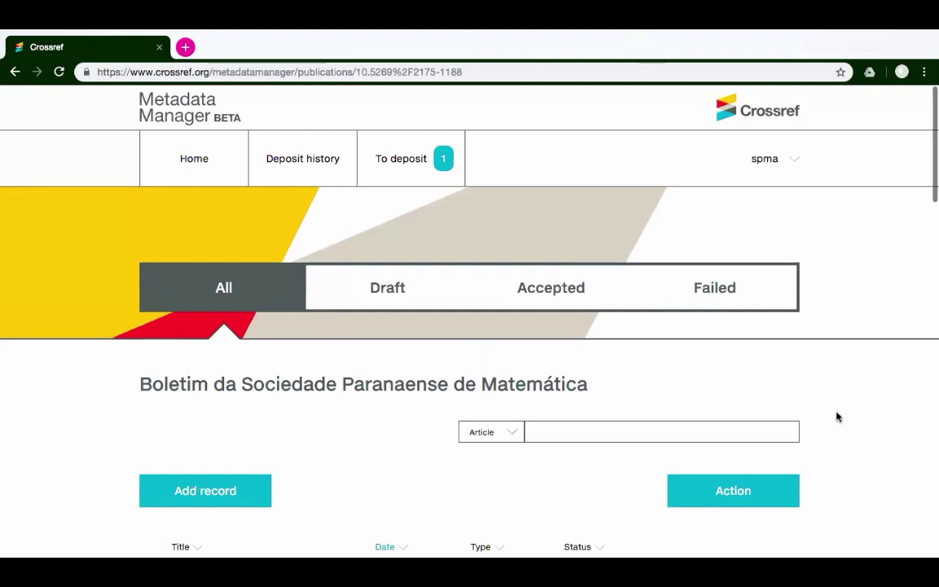
pyautogui.scroll(-2, 836, 416)
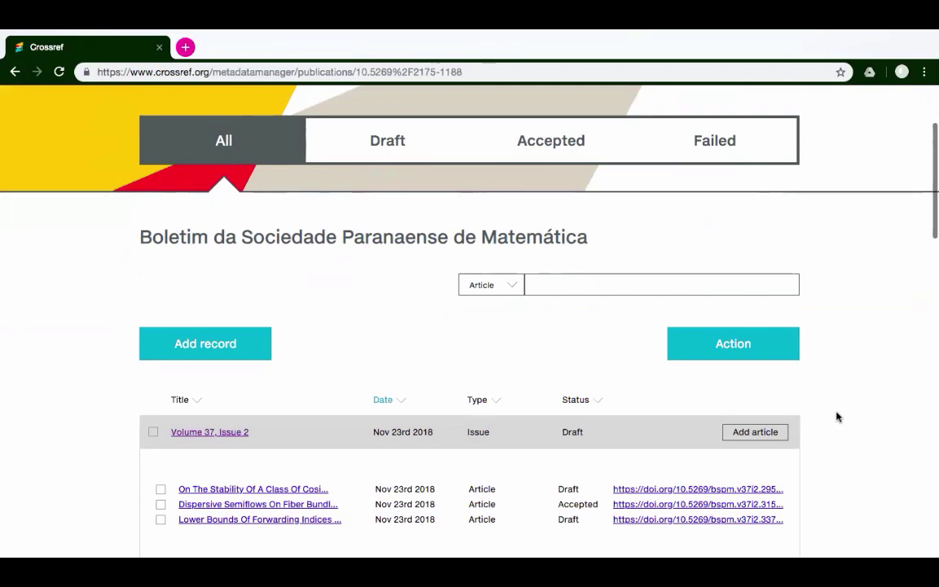
pyautogui.scroll(-4, 836, 417)
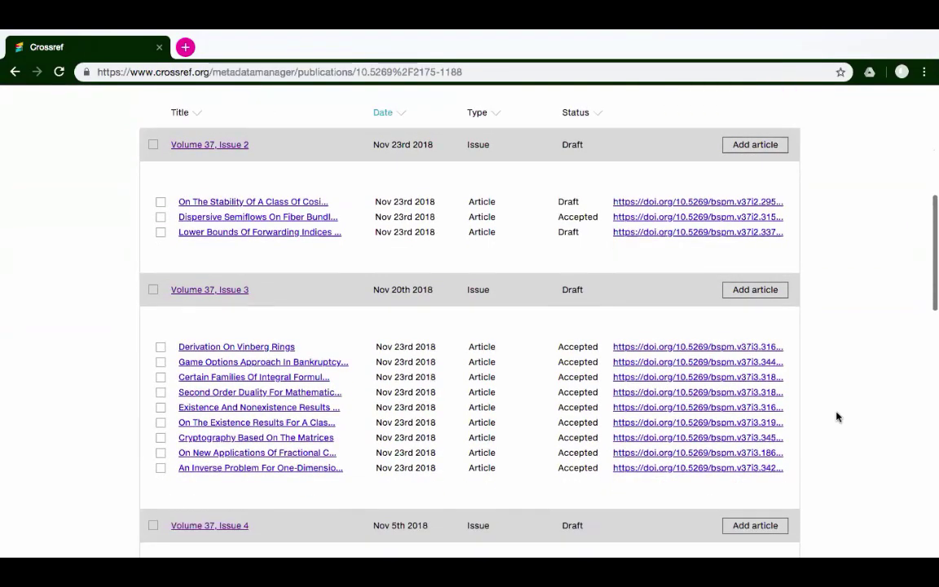
pyautogui.scroll(-3, 836, 416)
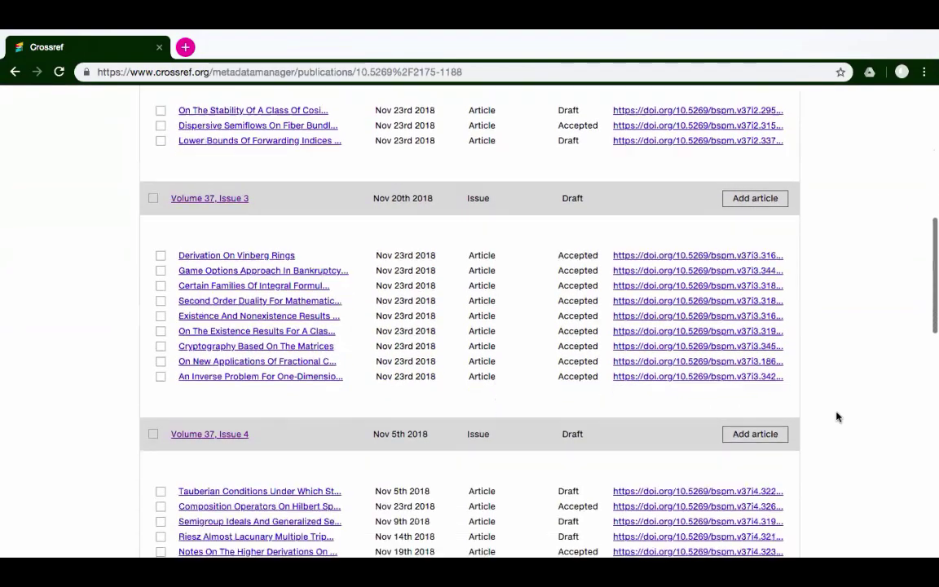
pyautogui.scroll(-3, 837, 417)
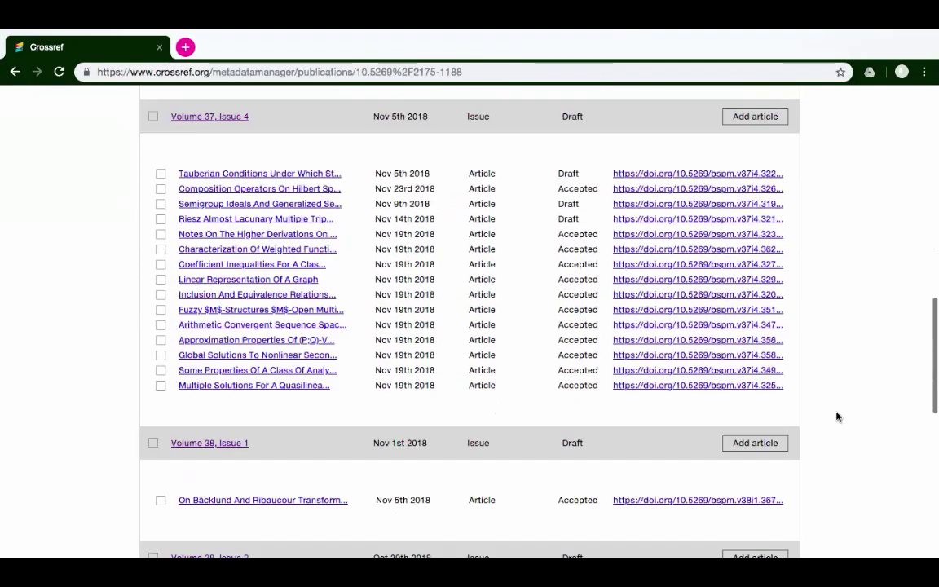
pyautogui.scroll(-5, 836, 416)
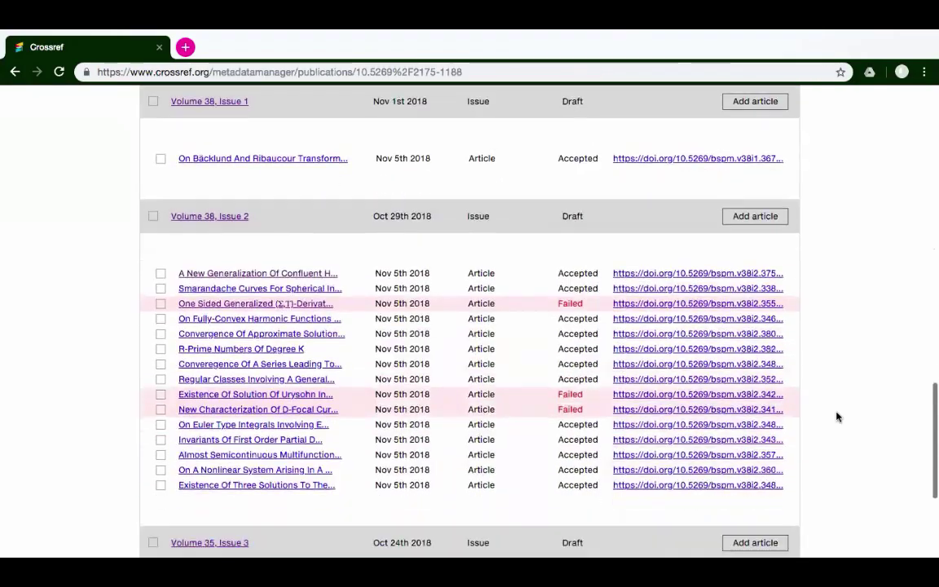
# - Scroll back up to the top of the Boletim issue and article list
pyautogui.scroll(2, 837, 416)
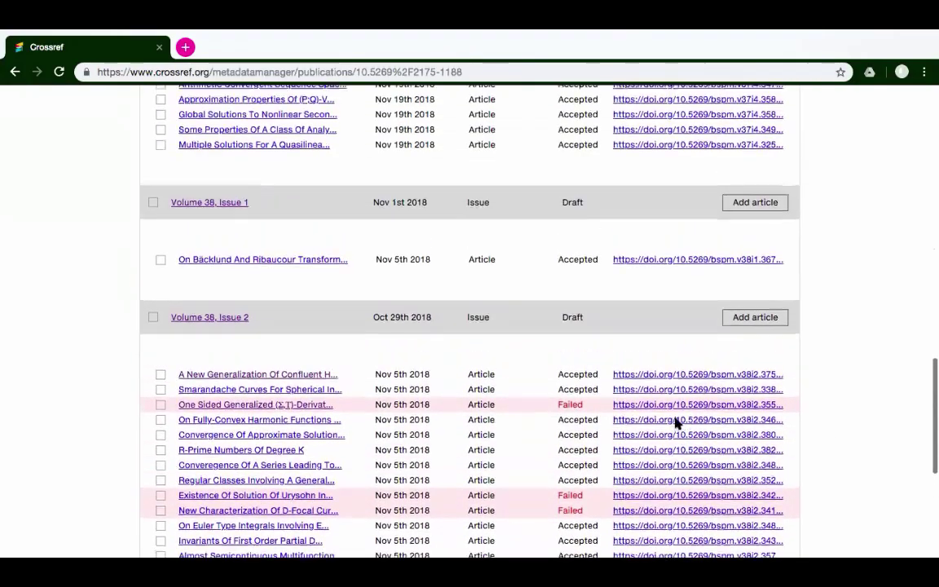
pyautogui.scroll(3, 866, 369)
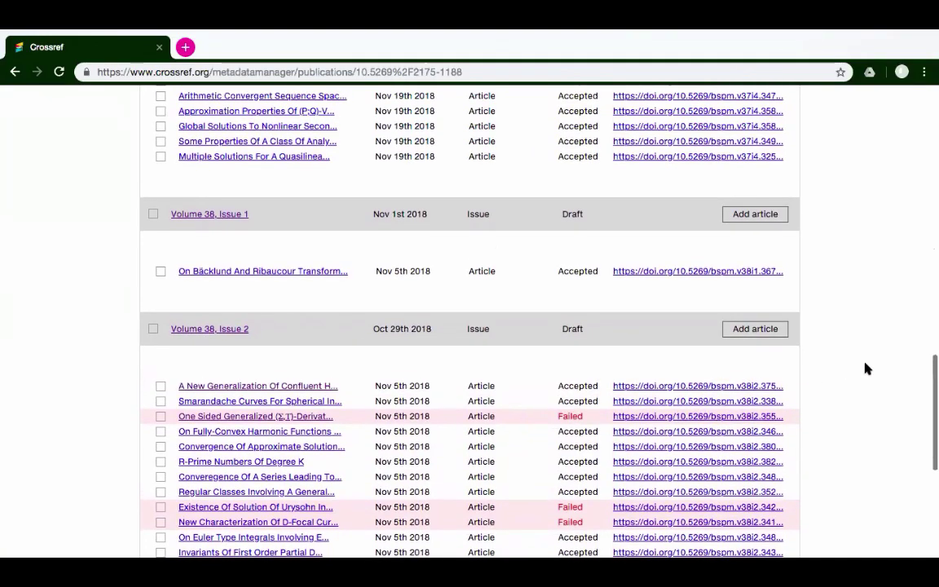
pyautogui.scroll(4, 865, 368)
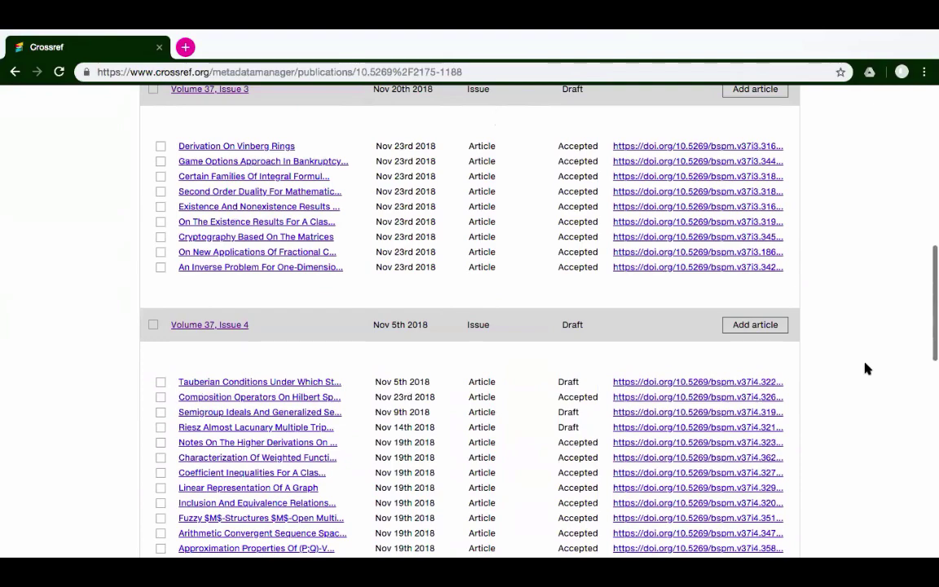
pyautogui.scroll(2, 866, 369)
pyautogui.scroll(3, 866, 368)
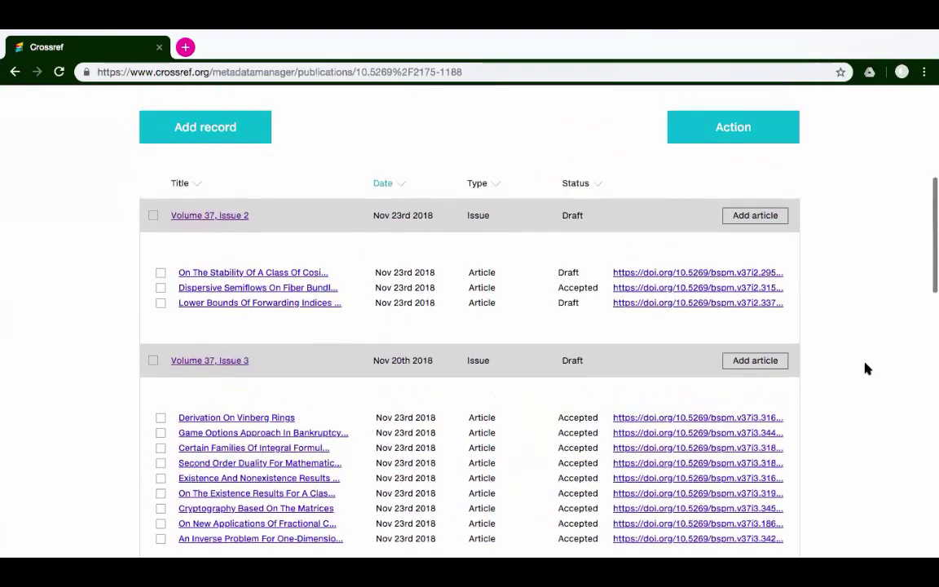
pyautogui.scroll(1, 866, 369)
pyautogui.scroll(3, 866, 369)
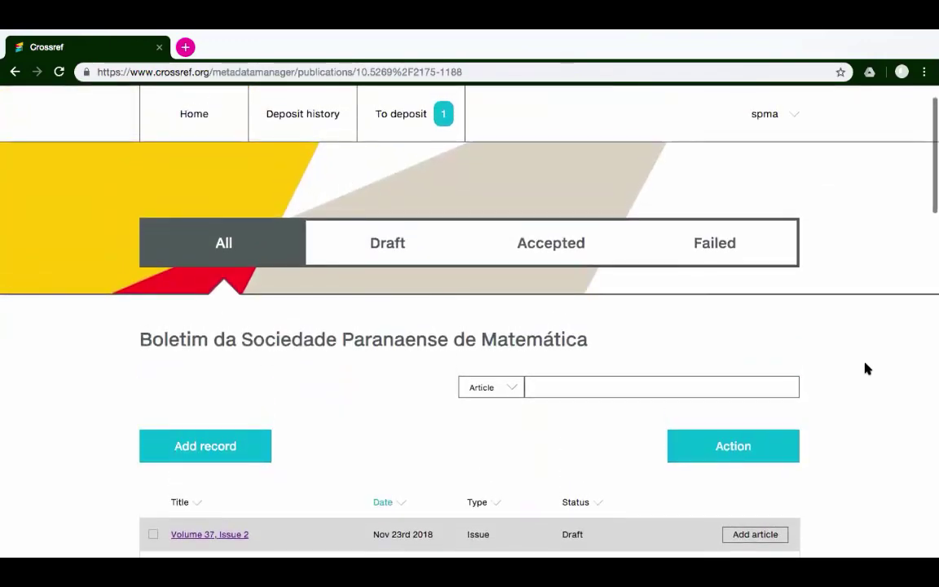
pyautogui.scroll(-2, 866, 368)
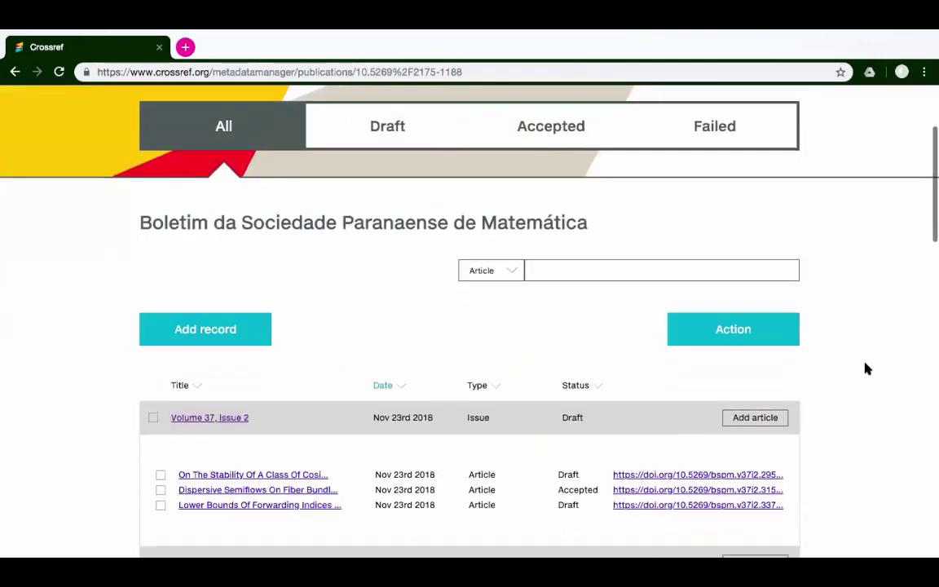
pyautogui.scroll(1, 866, 369)
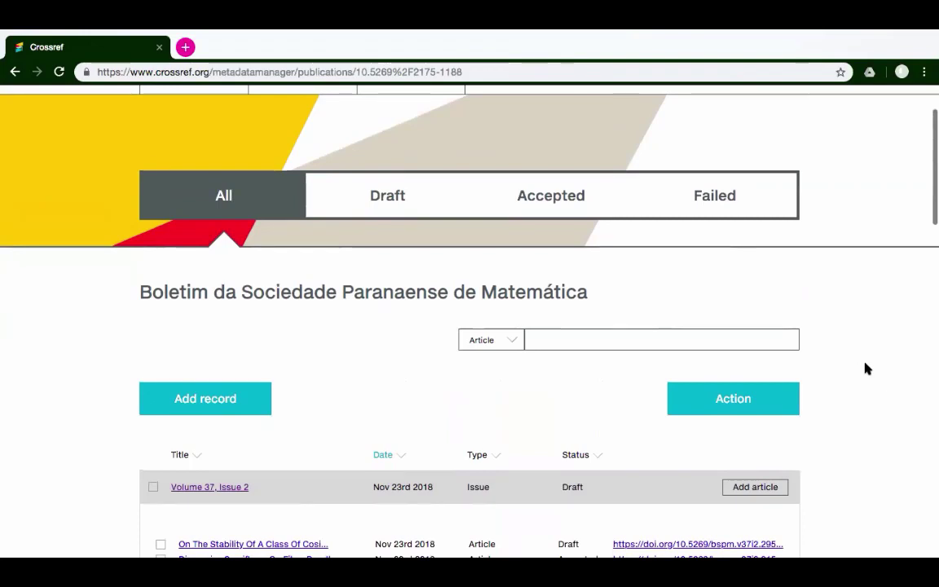
pyautogui.scroll(1, 866, 368)
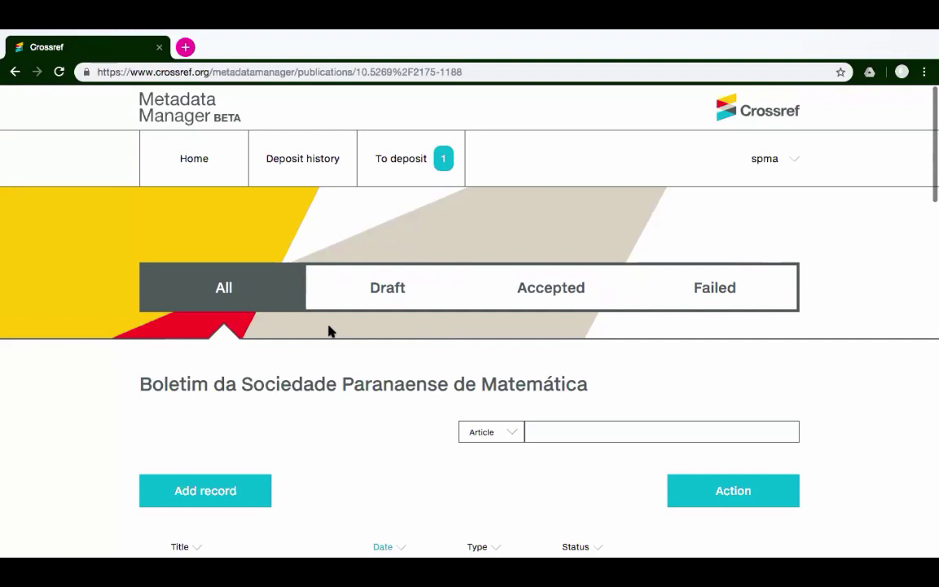
# - Show only draft records and browse the Volume 35–38 draft issues and standalone articles
pyautogui.click(373, 294)
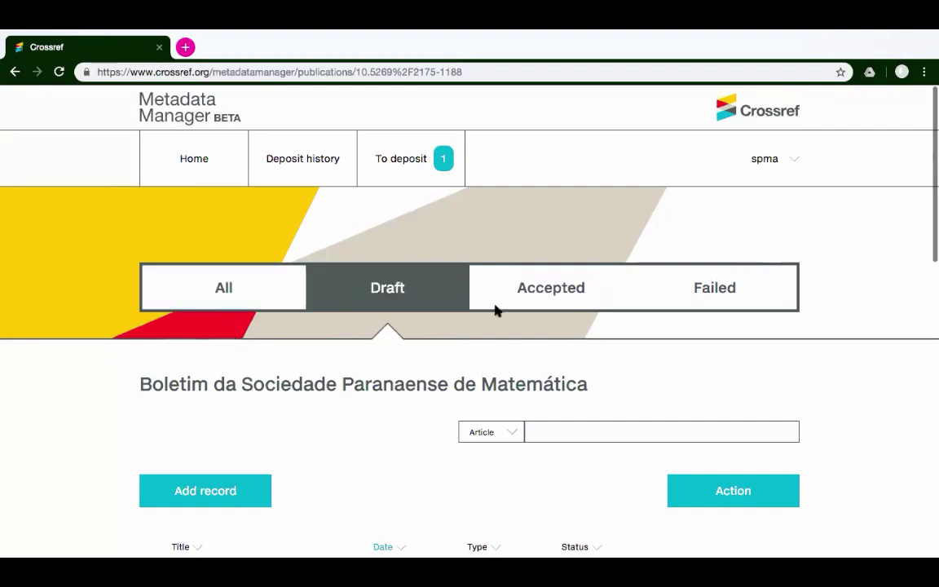
pyautogui.scroll(-7, 845, 395)
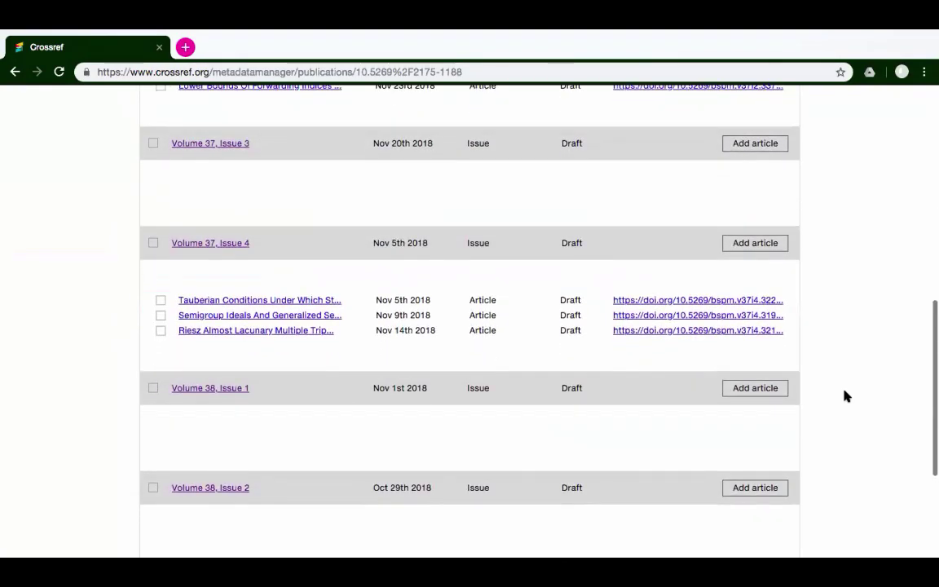
pyautogui.scroll(-3, 845, 396)
pyautogui.scroll(-3, 846, 396)
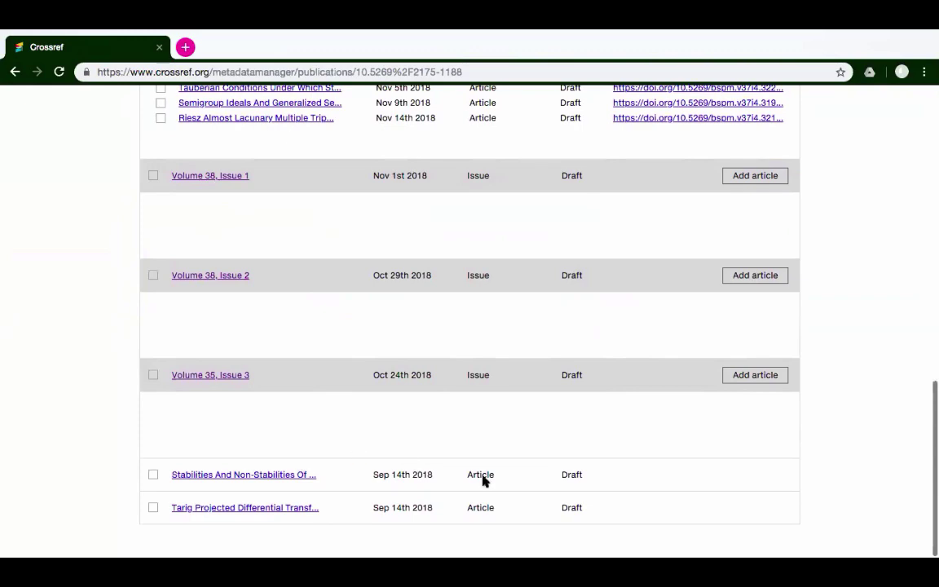
pyautogui.scroll(14, 858, 459)
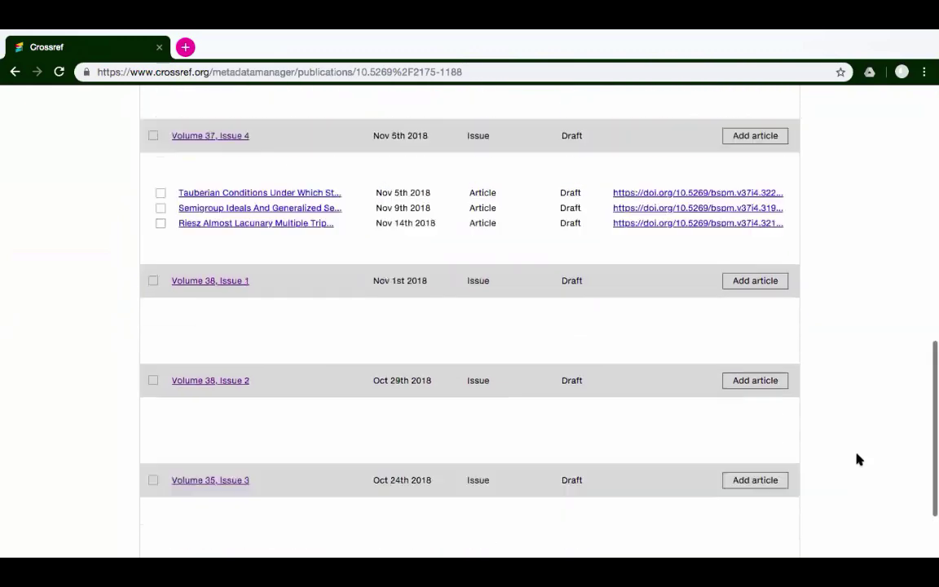
pyautogui.scroll(4, 858, 459)
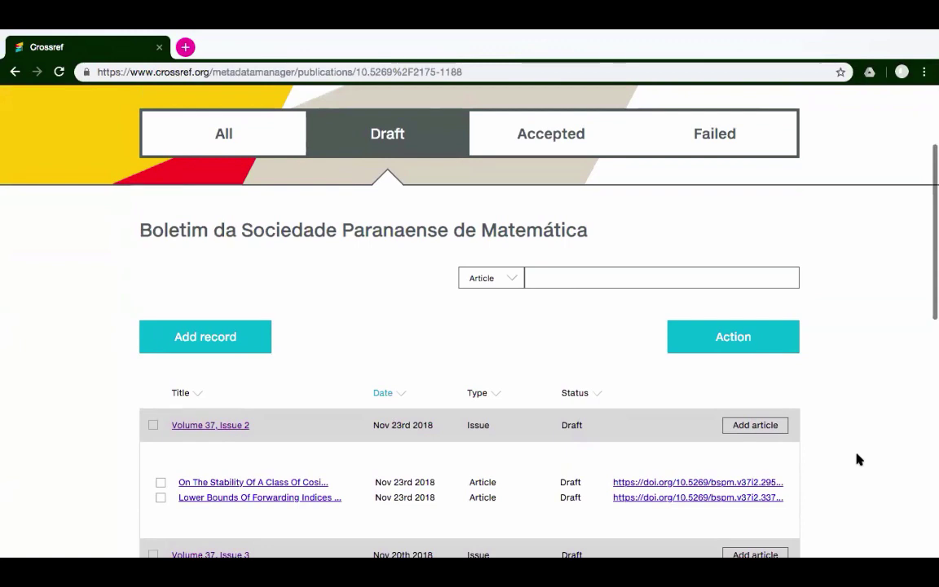
pyautogui.scroll(4, 858, 459)
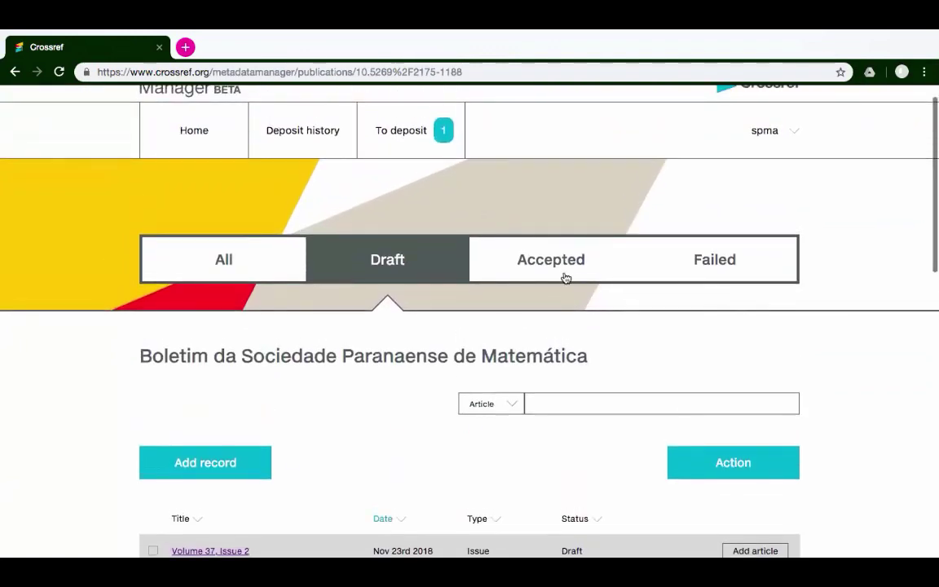
# - Review the publication's Accepted records, then its Failed records
pyautogui.click(552, 260)
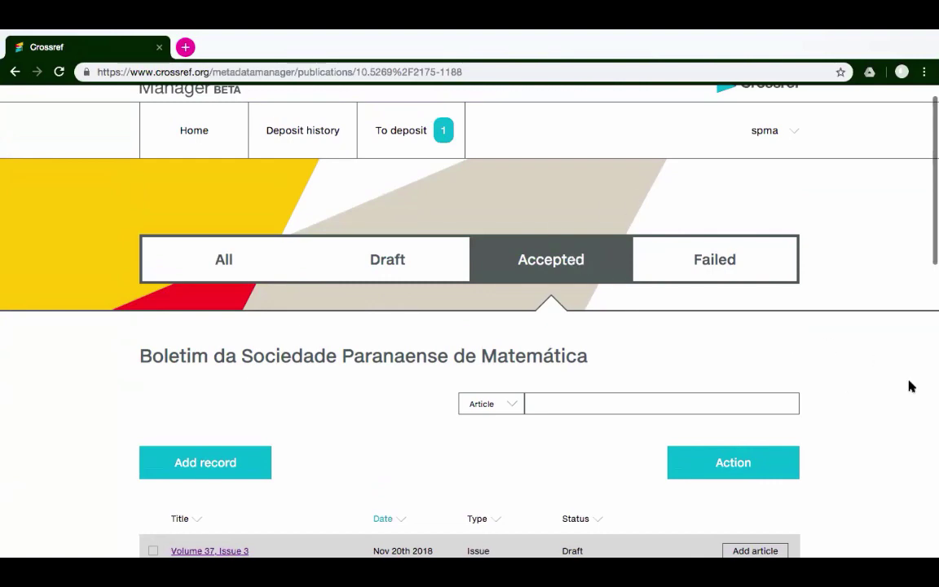
pyautogui.scroll(-4, 887, 416)
pyautogui.scroll(-10, 888, 416)
pyautogui.scroll(-6, 887, 415)
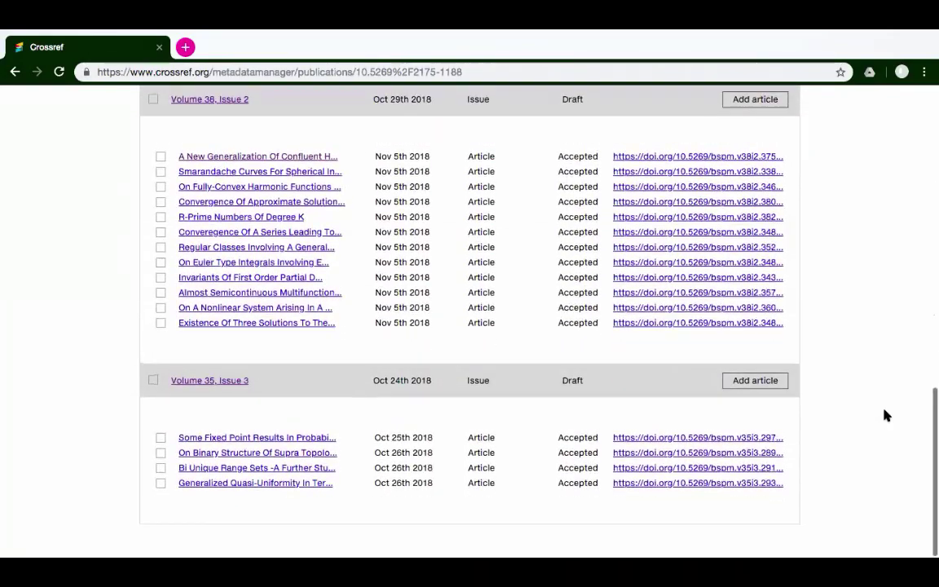
pyautogui.scroll(20, 887, 416)
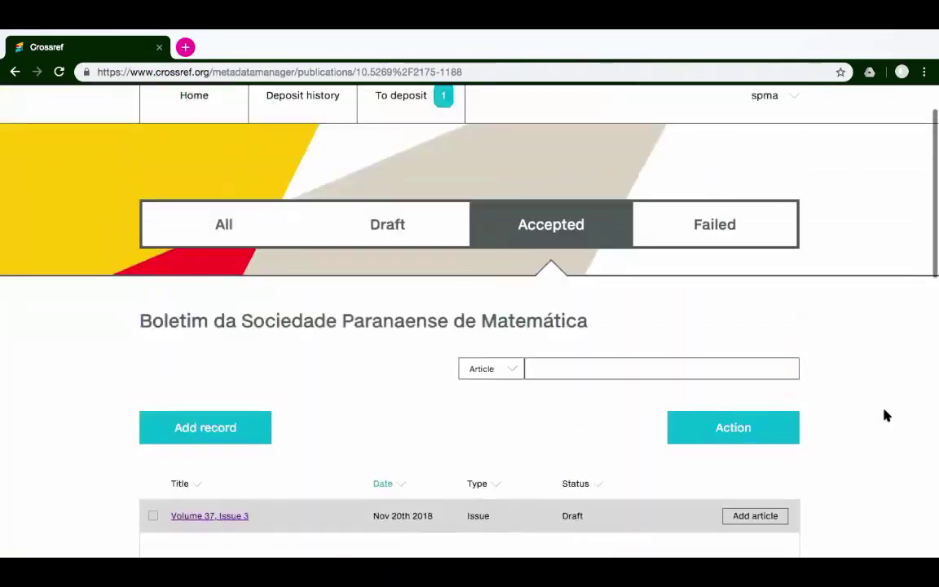
pyautogui.scroll(2, 887, 416)
pyautogui.click(719, 295)
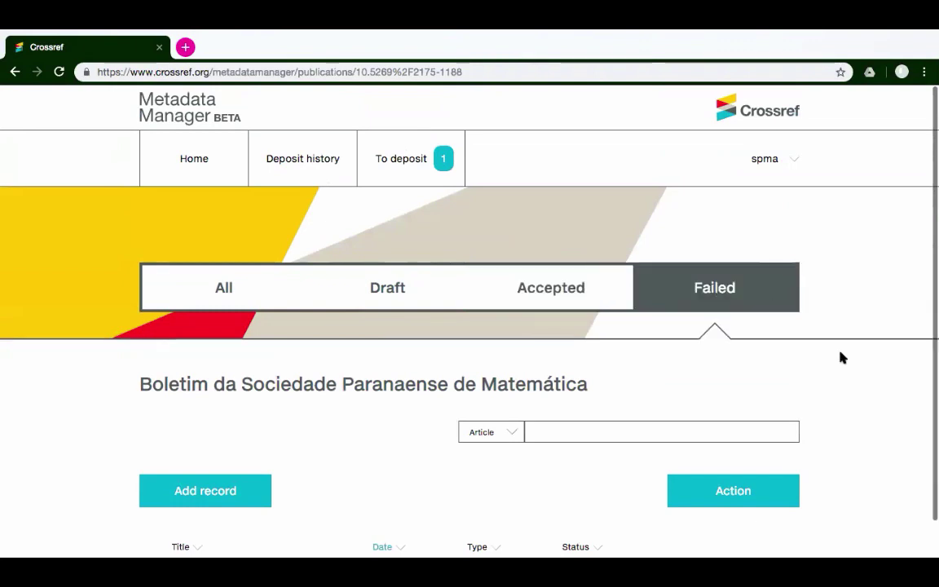
pyautogui.scroll(-1, 876, 412)
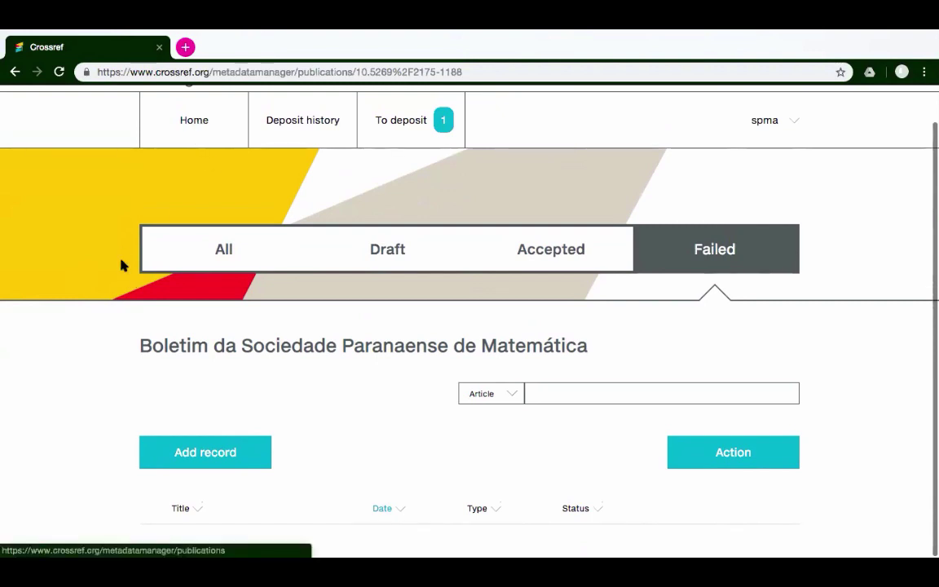
# - Cycle through the All, Draft and Accepted tabs, then return to the publications home page
pyautogui.click(217, 260)
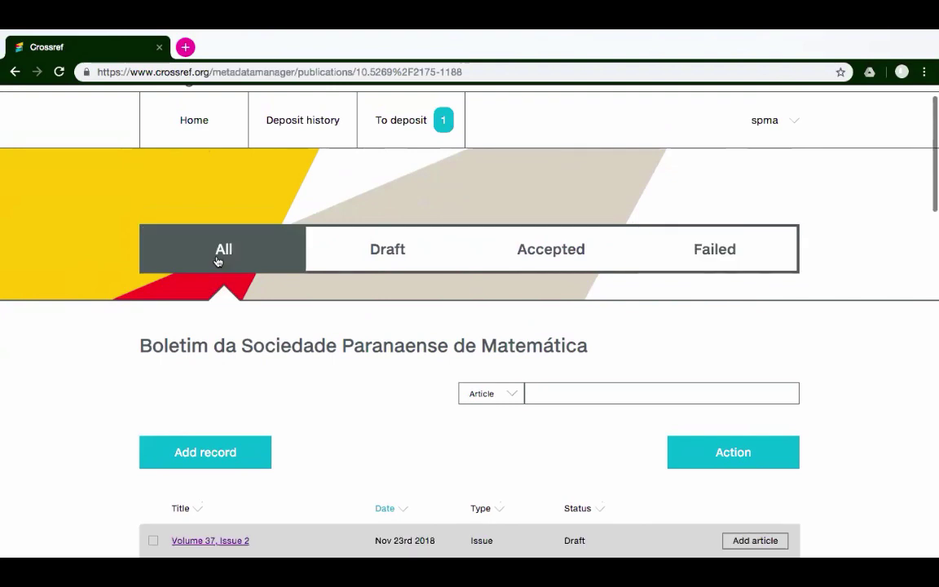
pyautogui.click(362, 261)
pyautogui.click(516, 258)
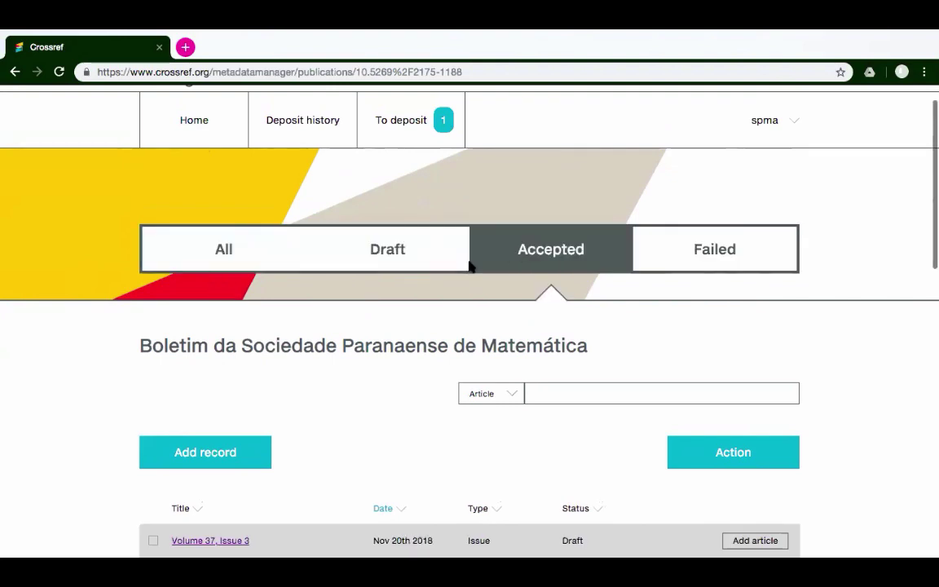
pyautogui.click(233, 254)
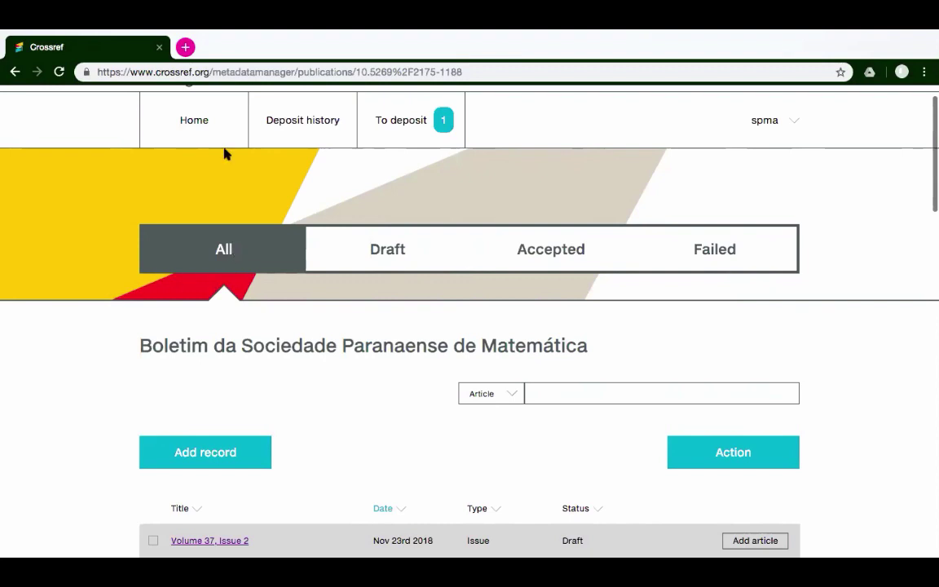
pyautogui.click(196, 129)
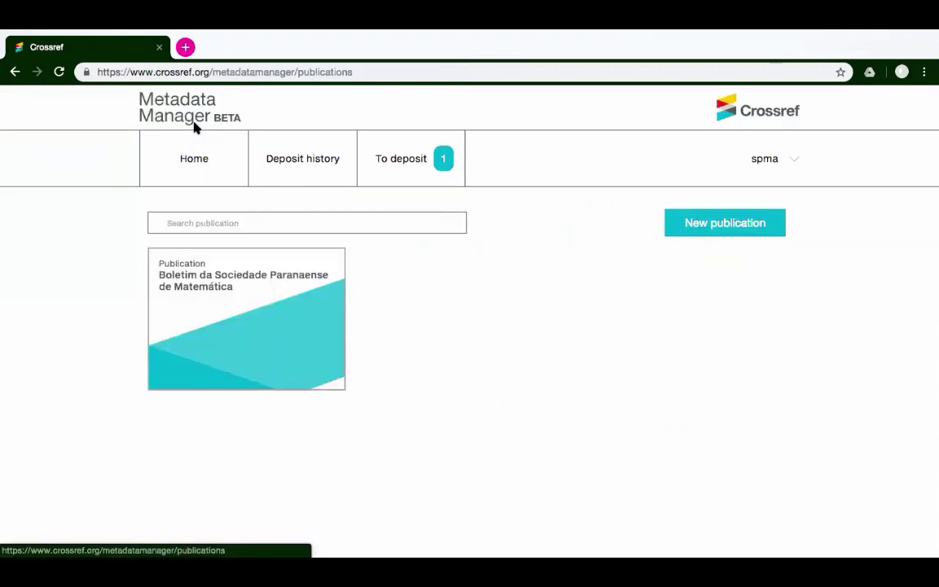
# - Reopen the Boletim da Sociedade Paranaense de Matemática publication card
pyautogui.click(249, 327)
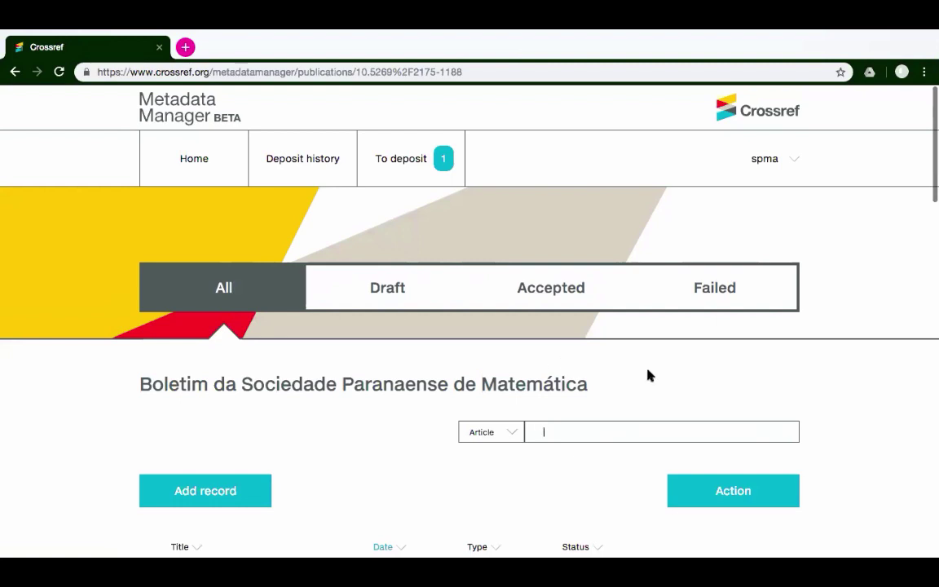
# - Search for 'A Takeuchi-Yamada type equation with variable exponents' and add the first match
pyautogui.write('A Takeuchi-Yamada type equation with variable exponents')
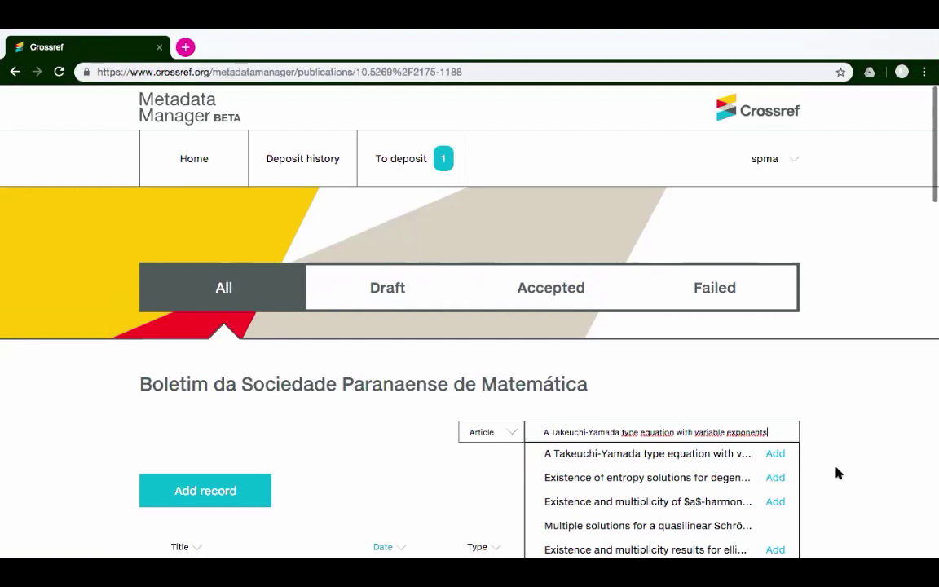
pyautogui.click(776, 455)
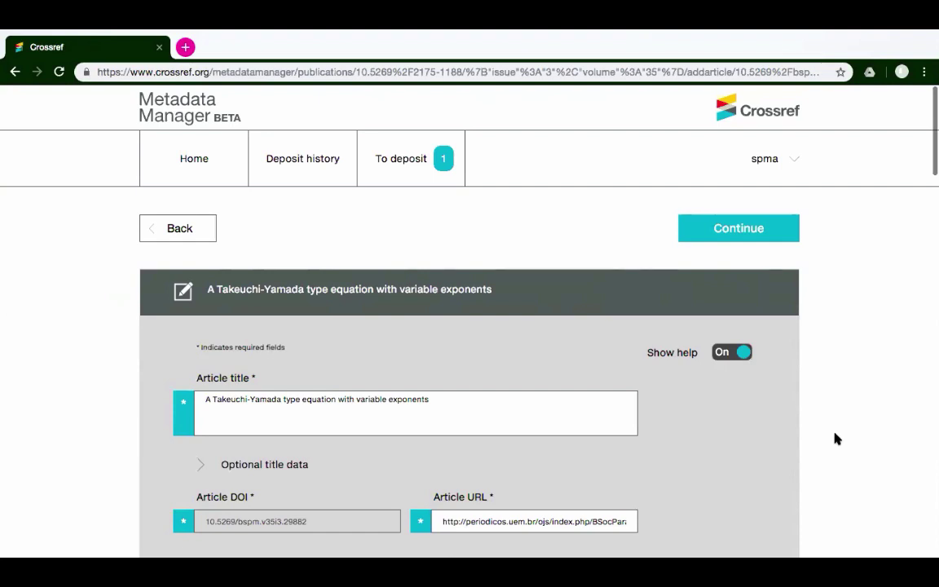
# - Move down the Takeuchi-Yamada form to the empty Last page field
pyautogui.scroll(-4, 835, 439)
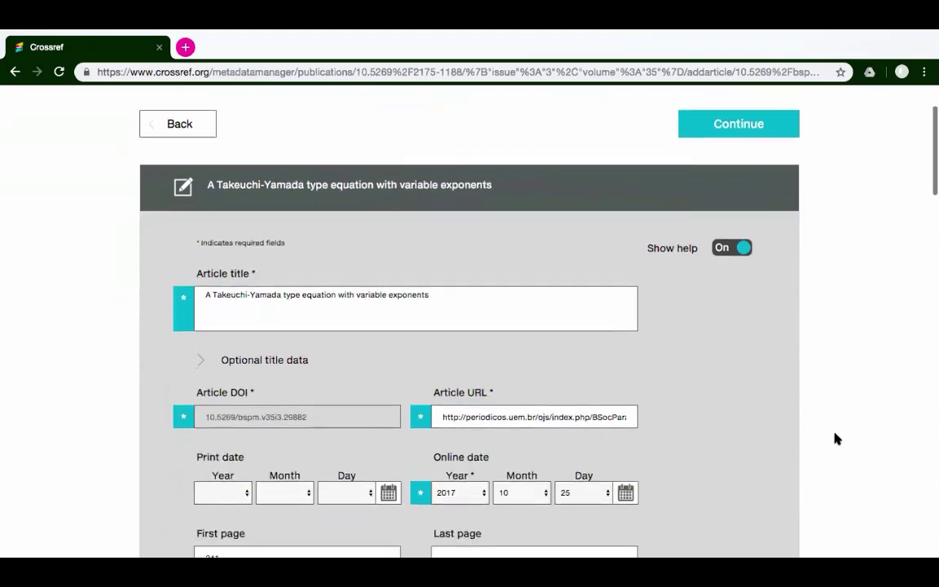
pyautogui.scroll(-3, 835, 439)
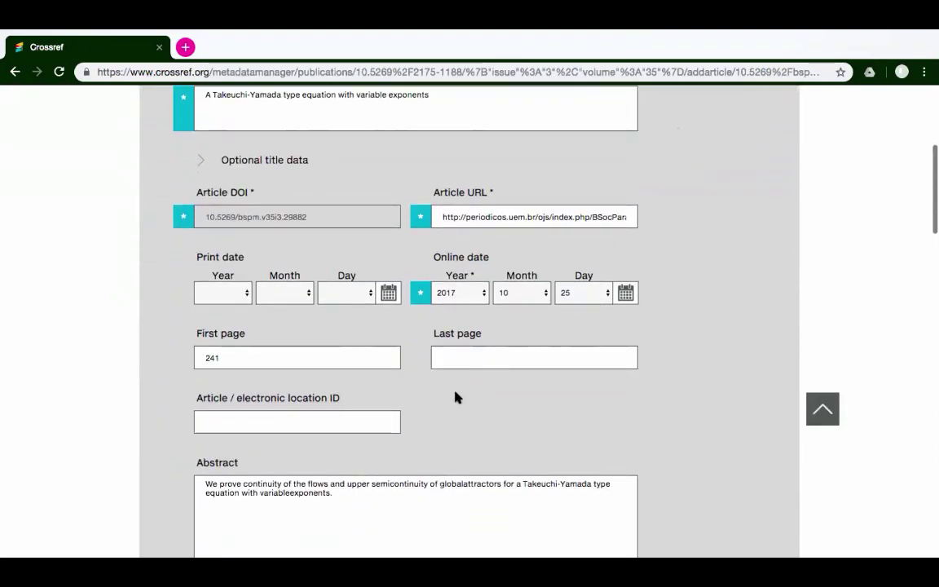
pyautogui.click(467, 358)
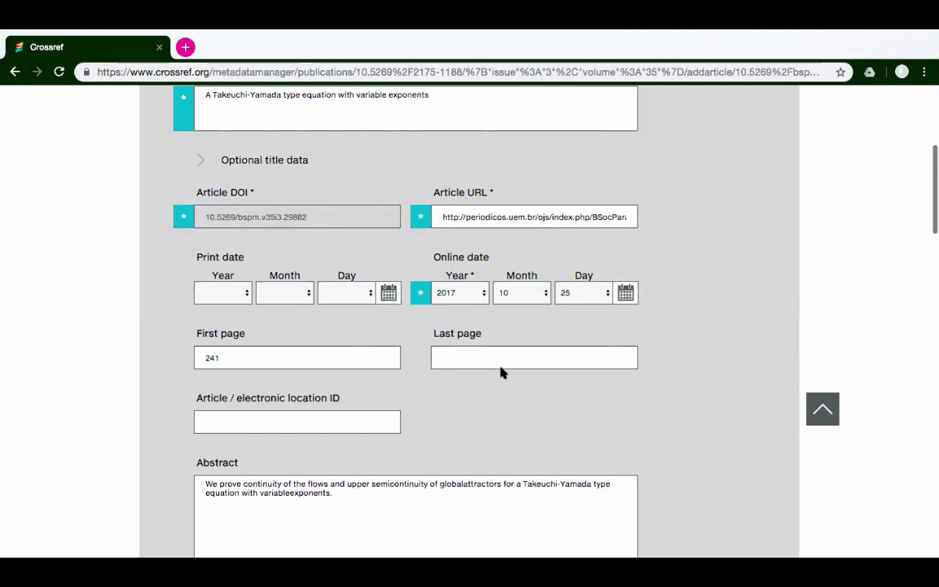
# - Enter 254 as the article's last page
pyautogui.write('254')
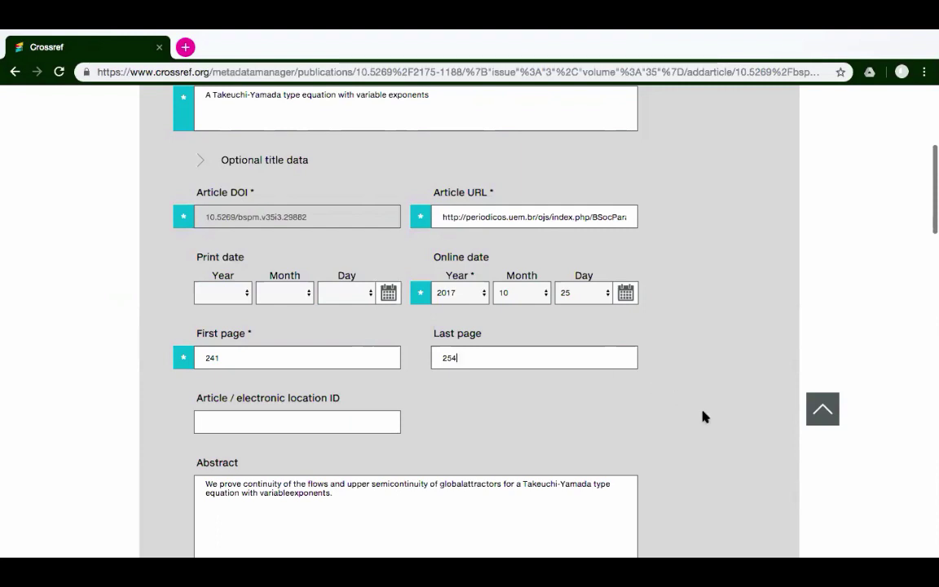
pyautogui.scroll(-3, 705, 417)
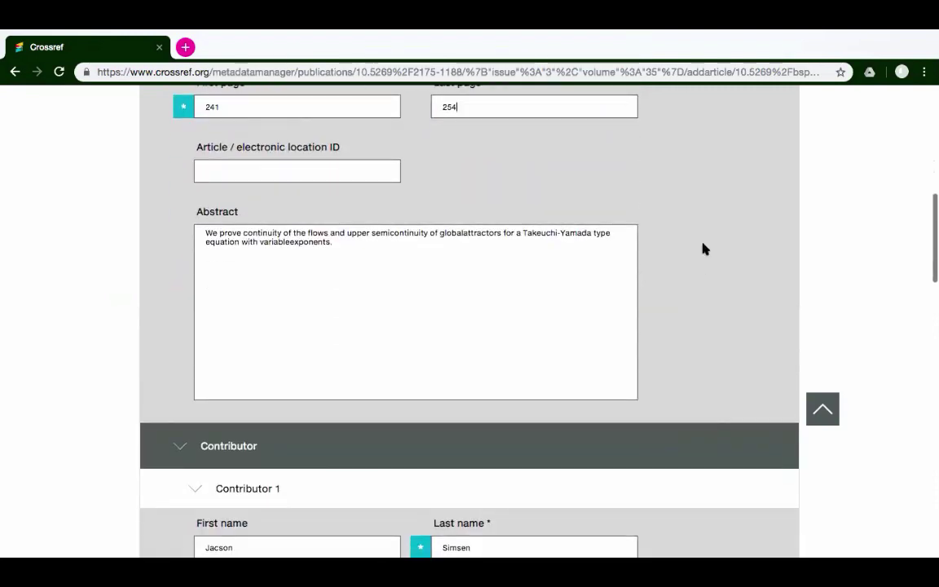
pyautogui.scroll(3, 706, 249)
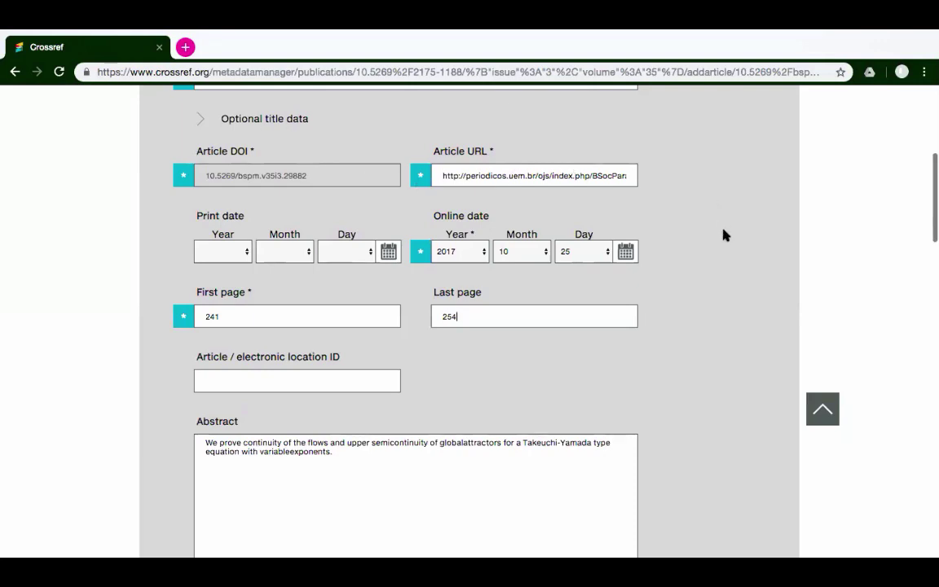
pyautogui.scroll(-4, 725, 235)
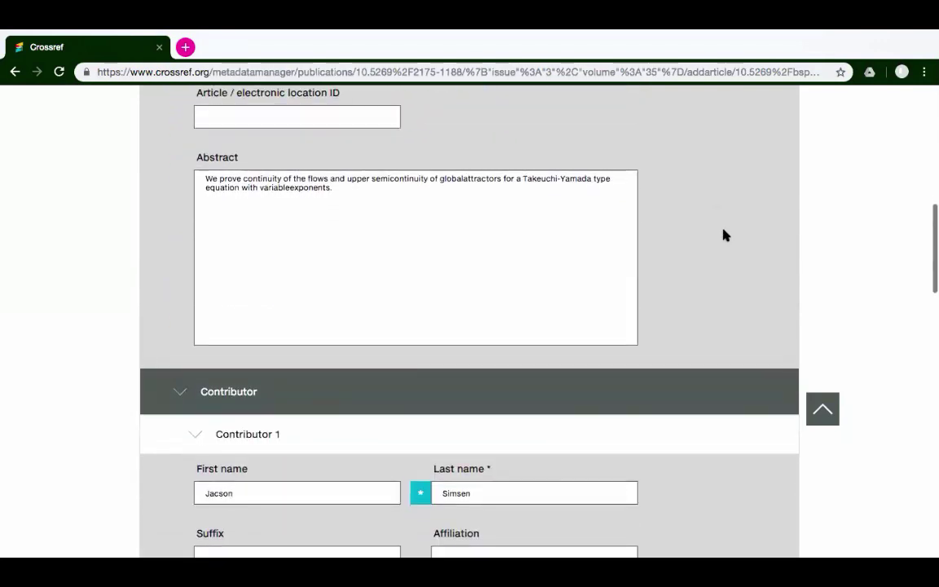
pyautogui.scroll(2, 725, 235)
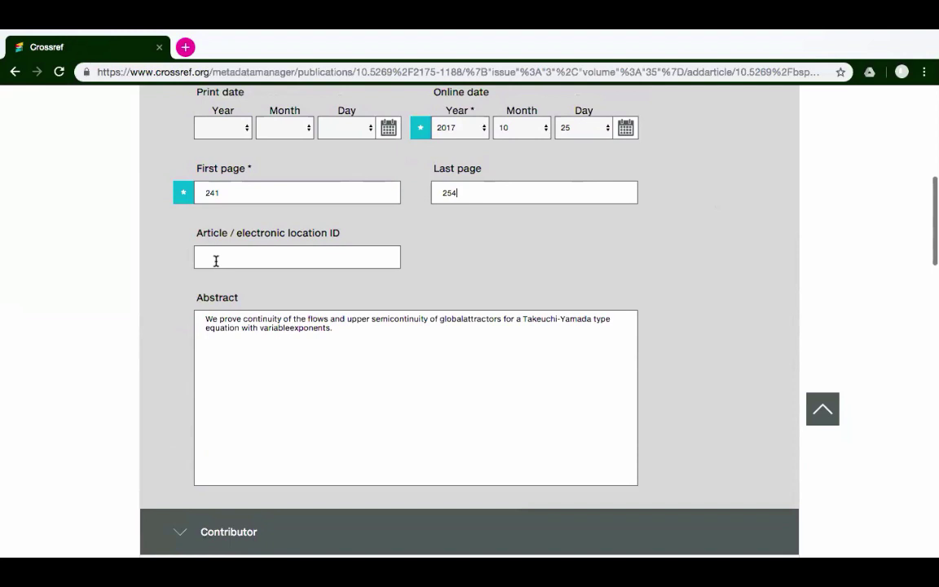
# - Check the Article / electronic location ID field and move down to the Contributor section
pyautogui.click(216, 261)
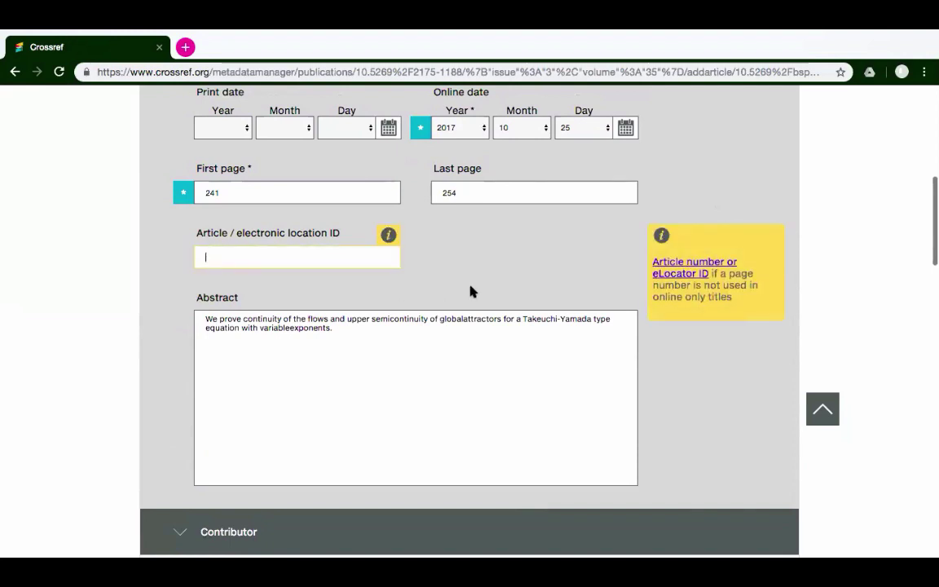
pyautogui.scroll(-3, 471, 290)
pyautogui.scroll(-7, 471, 287)
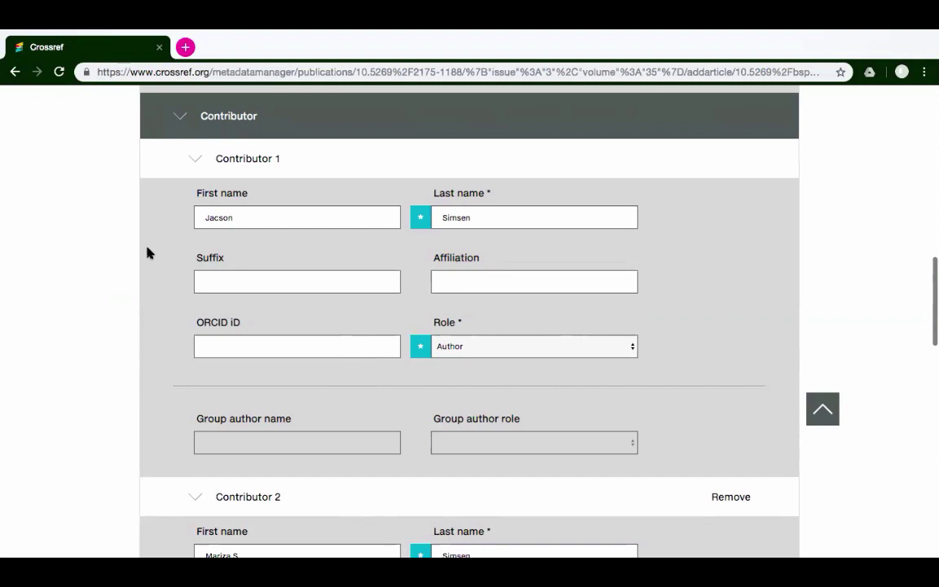
# - Set Contributor 1's affiliation to Universidade Federal de Itajubá
pyautogui.click(491, 280)
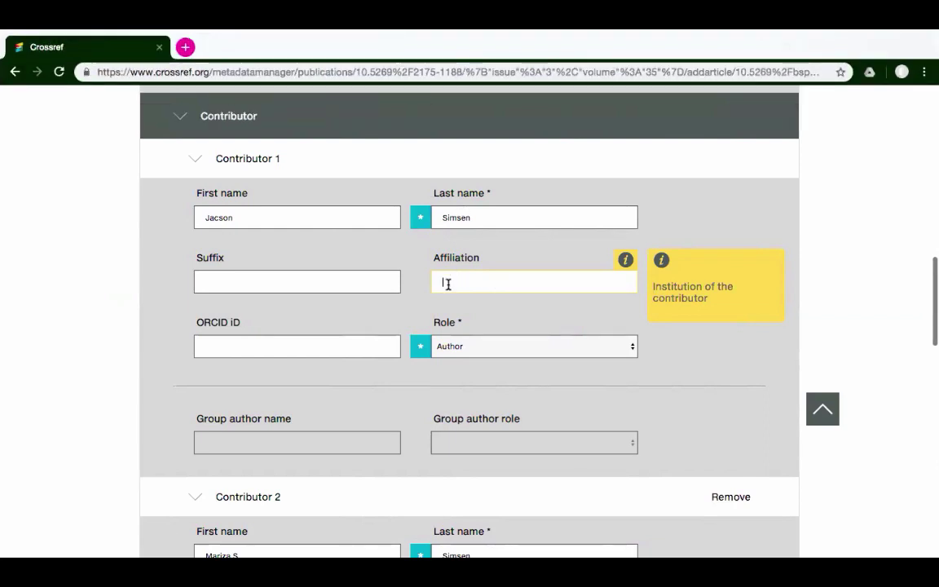
pyautogui.write('Un')
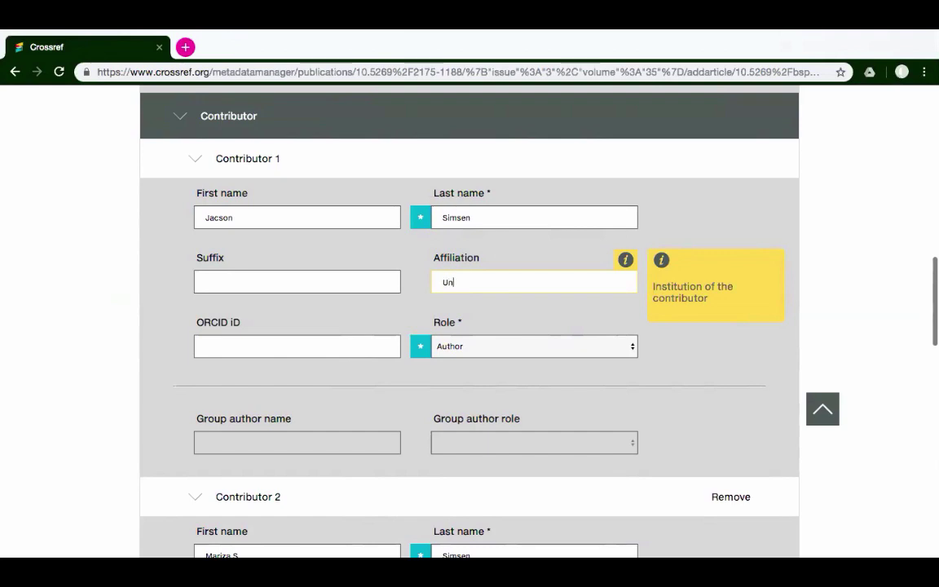
pyautogui.write('iversidade Fede')
pyautogui.write('ral')
pyautogui.write(' de ')
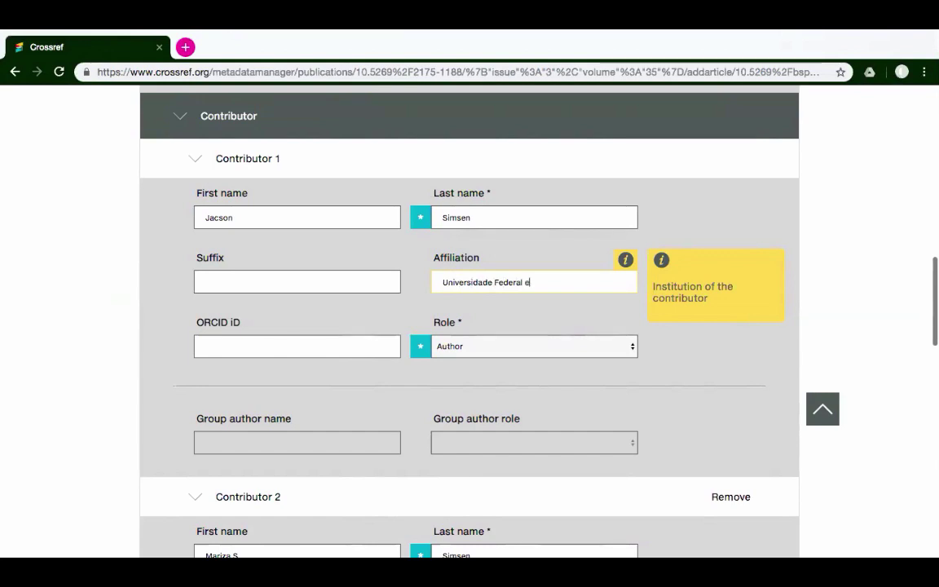
pyautogui.write('Itajuba')
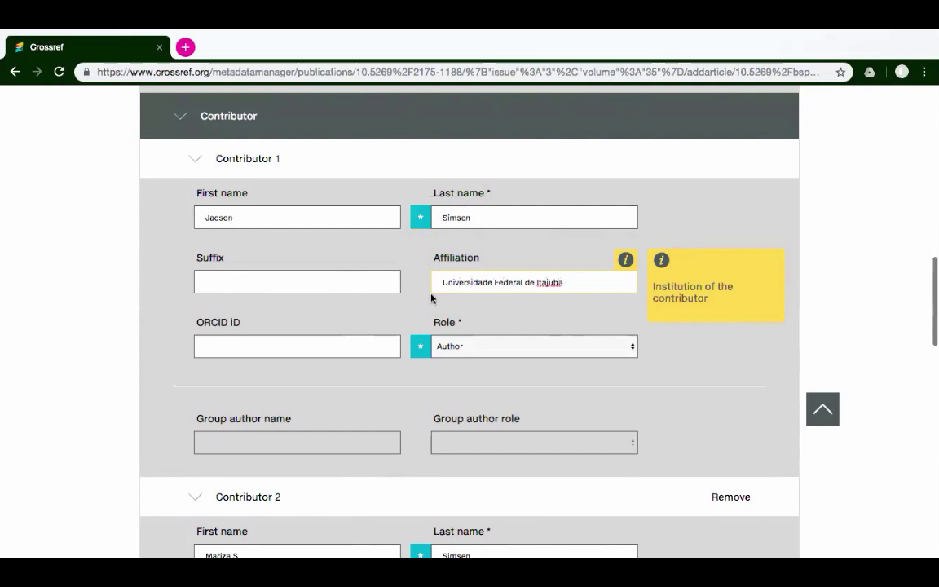
pyautogui.press('BackSpace')
pyautogui.write('á')
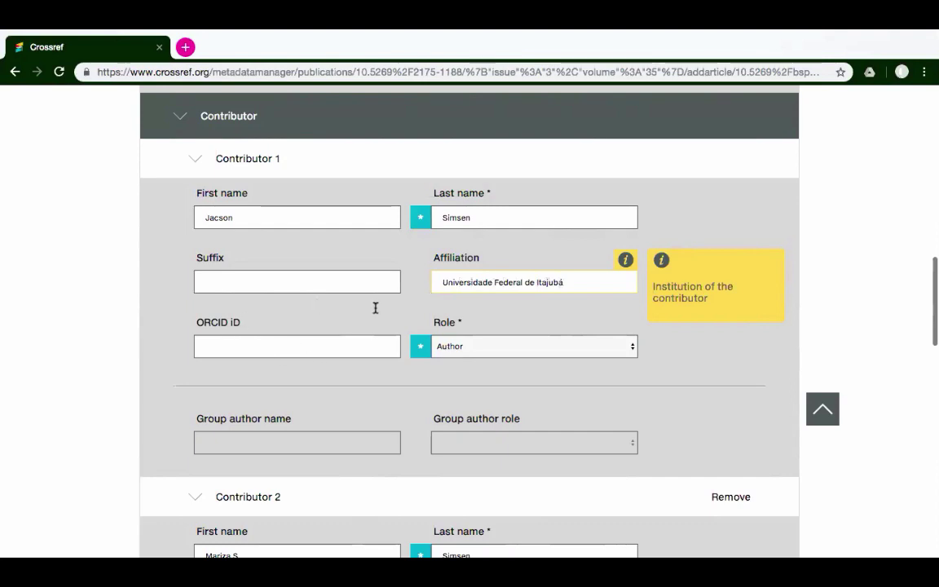
# - Copy the Universidade Federal de Itajubá affiliation into Contributor 2's Affiliation
pyautogui.tripleClick(529, 283)
pyautogui.hotkey('ctrl', 'c')
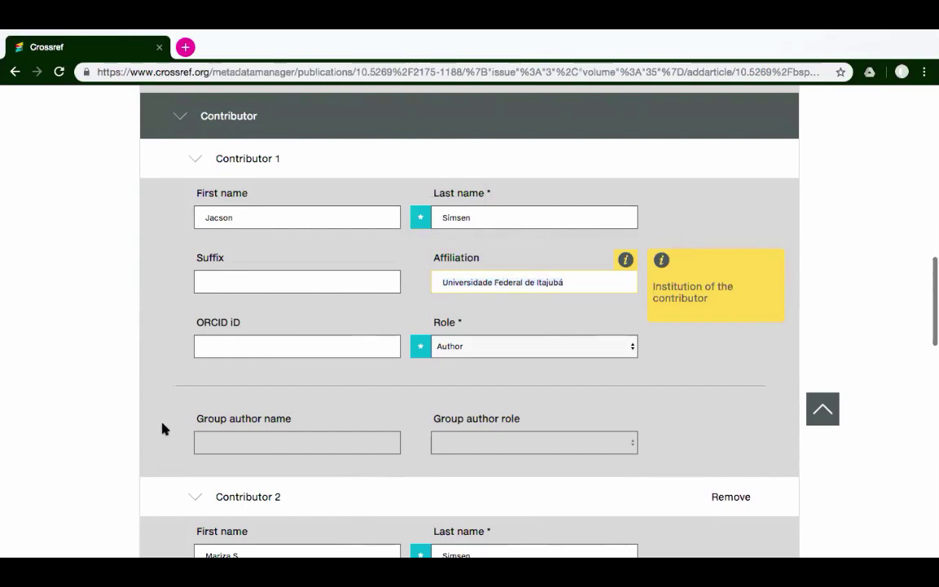
pyautogui.scroll(-5, 163, 428)
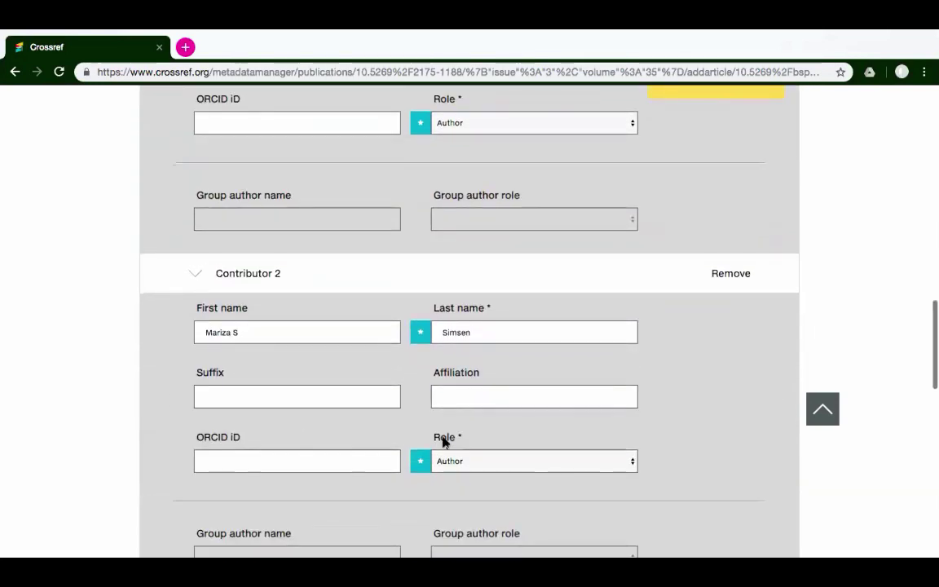
pyautogui.click(474, 394)
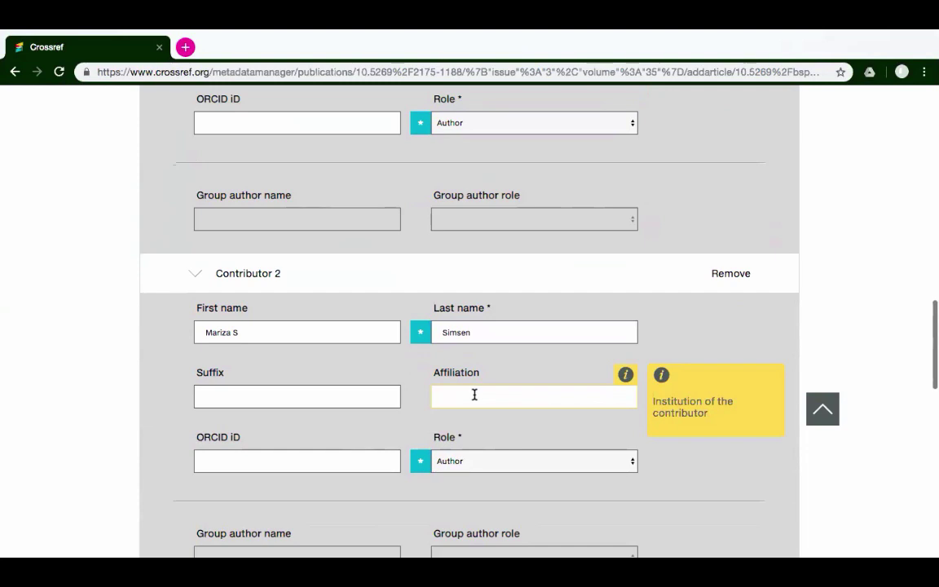
pyautogui.hotkey('ctrl', 'v')
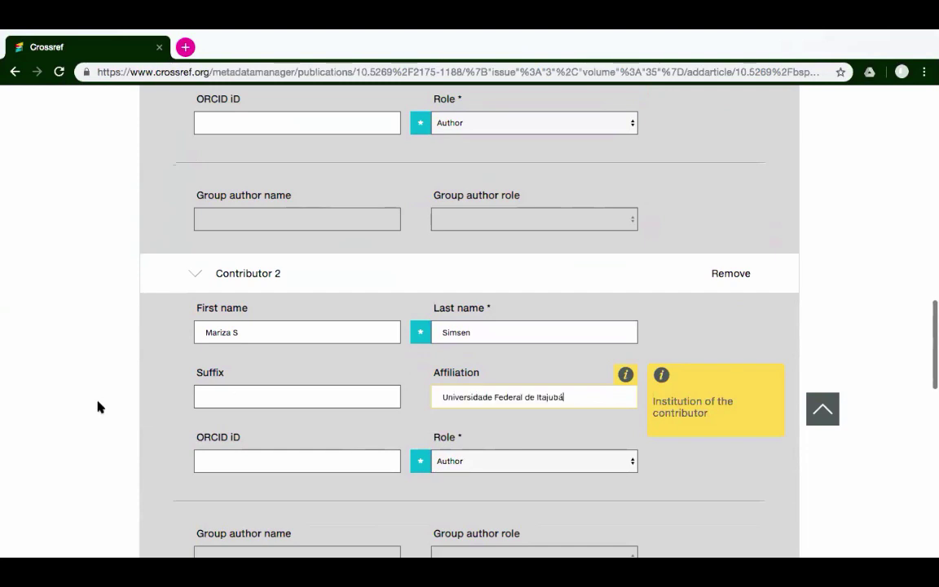
# - Set Contributor 3's affiliation to Universidade Estadual de Maringá
pyautogui.scroll(-4, 98, 407)
pyautogui.scroll(-3, 98, 407)
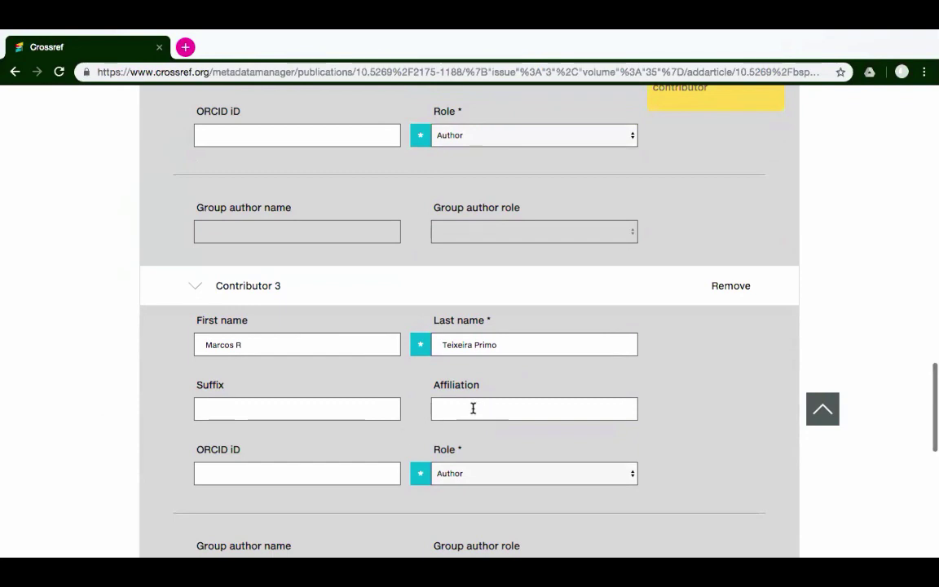
pyautogui.click(473, 408)
pyautogui.write('Universid')
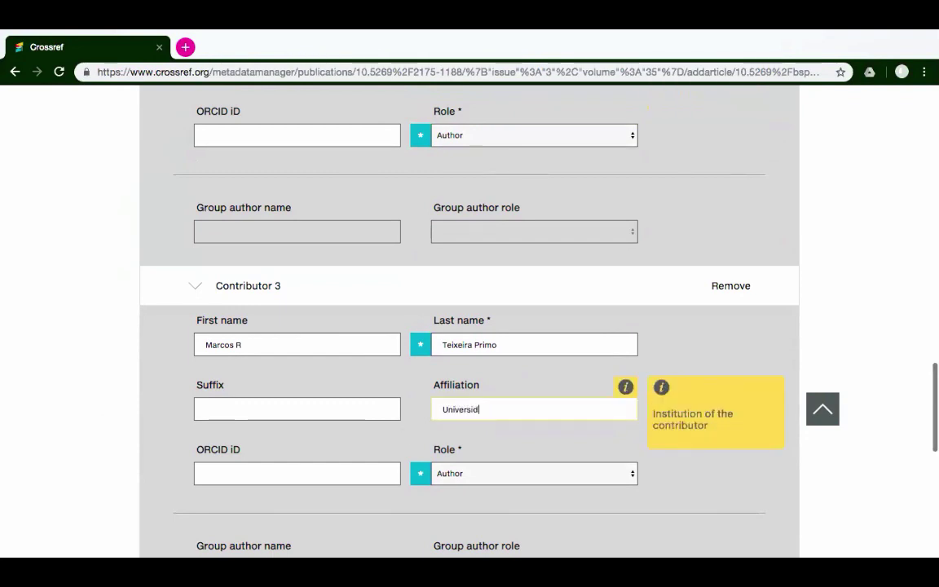
pyautogui.write('ade Estada')
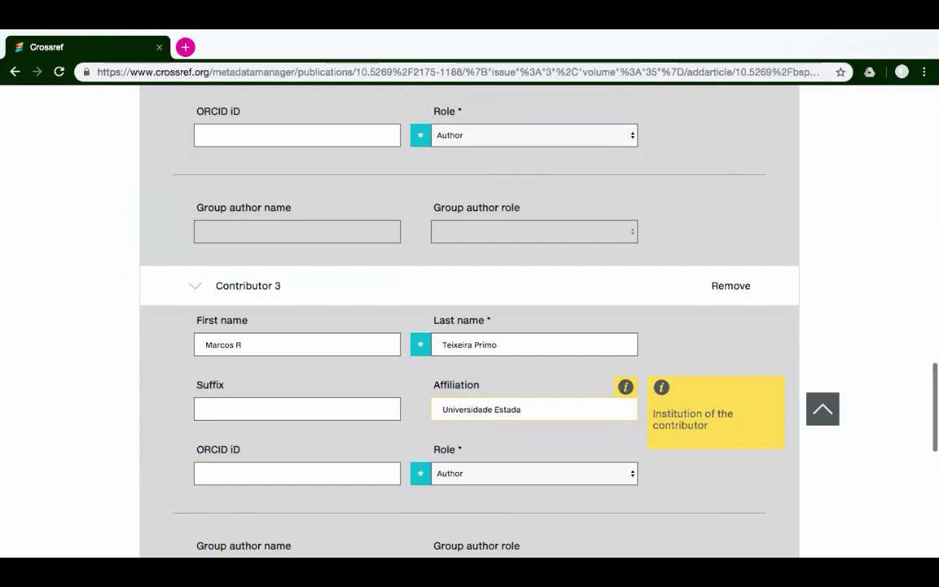
pyautogui.press('BackSpace')
pyautogui.write('ual de Maringá')
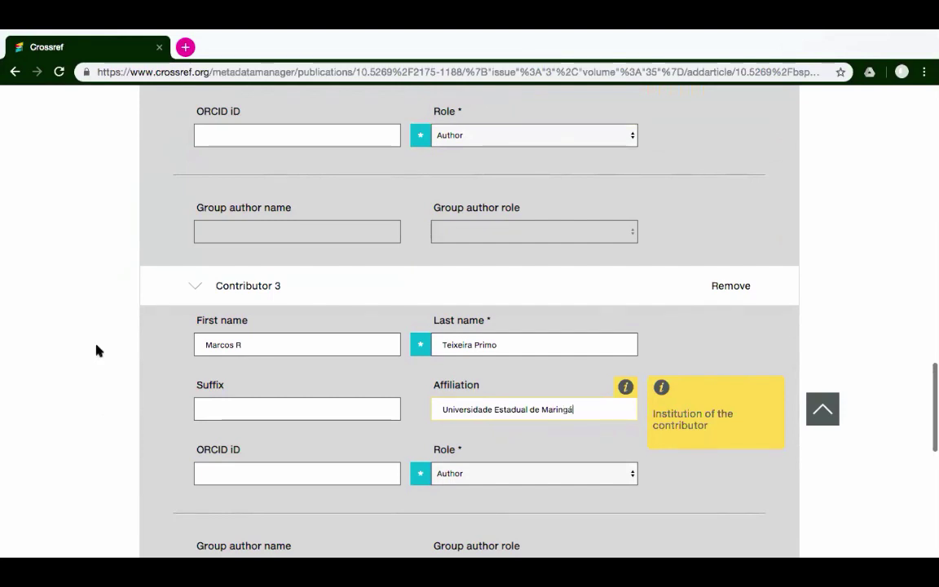
# - Select Contributor 2's ORCID iD field, then move further down the form
pyautogui.scroll(3, 96, 351)
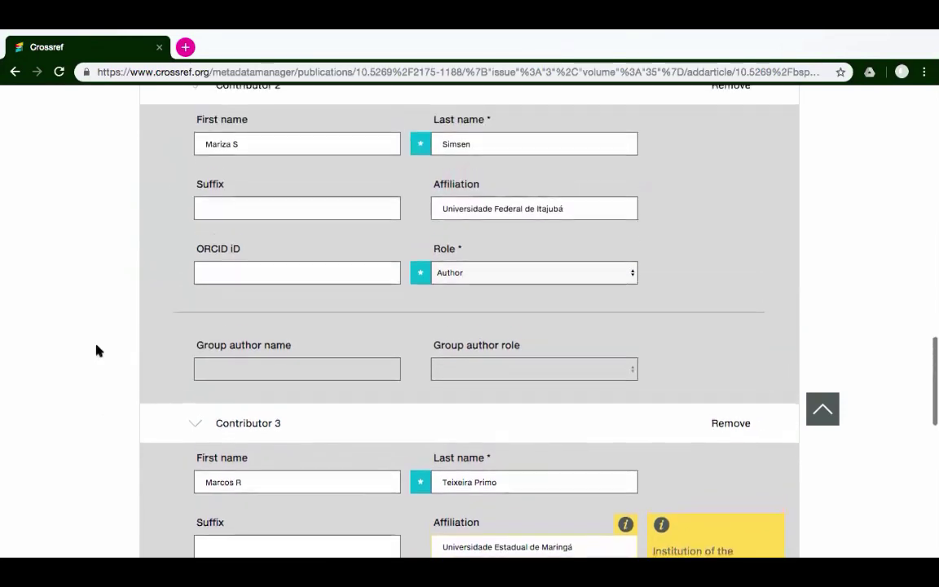
pyautogui.scroll(2, 96, 351)
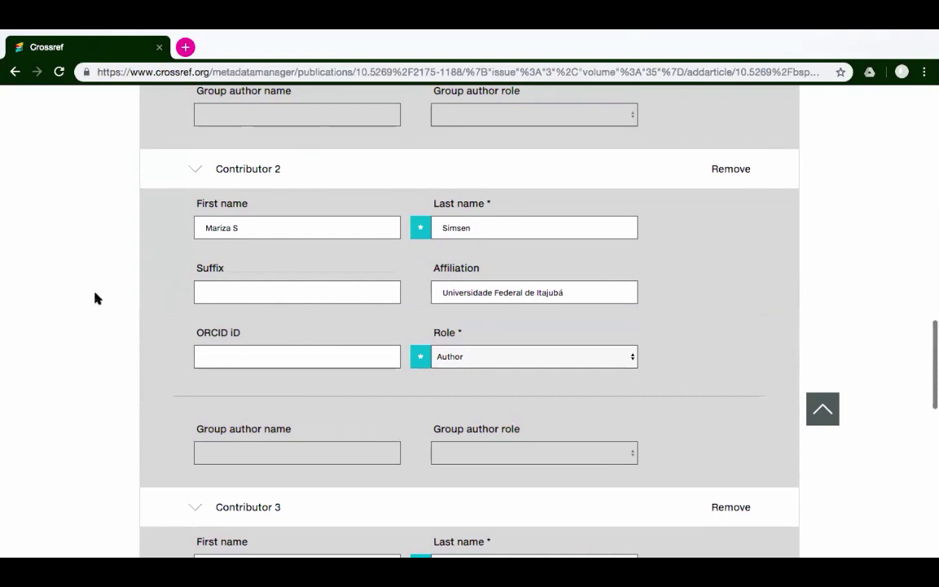
pyautogui.scroll(-1, 97, 299)
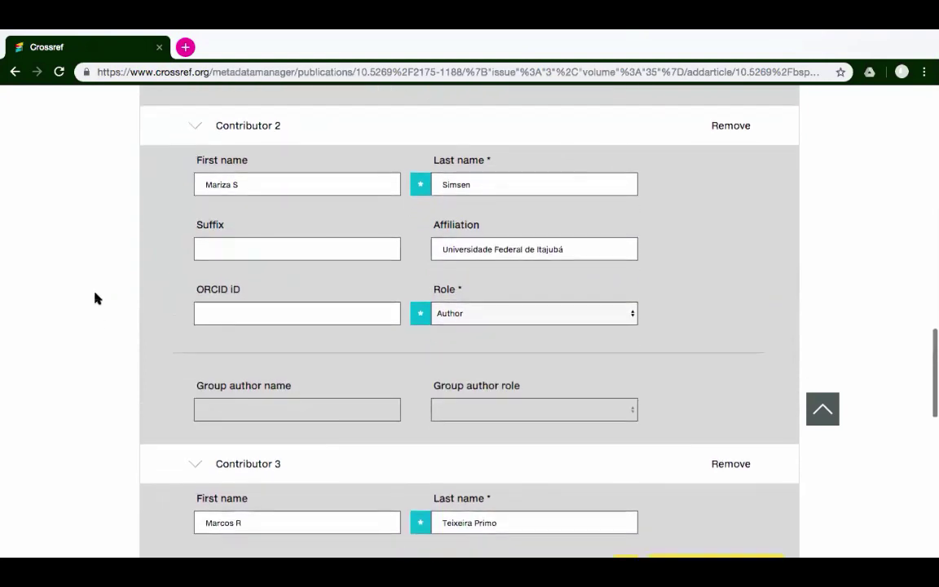
pyautogui.click(204, 315)
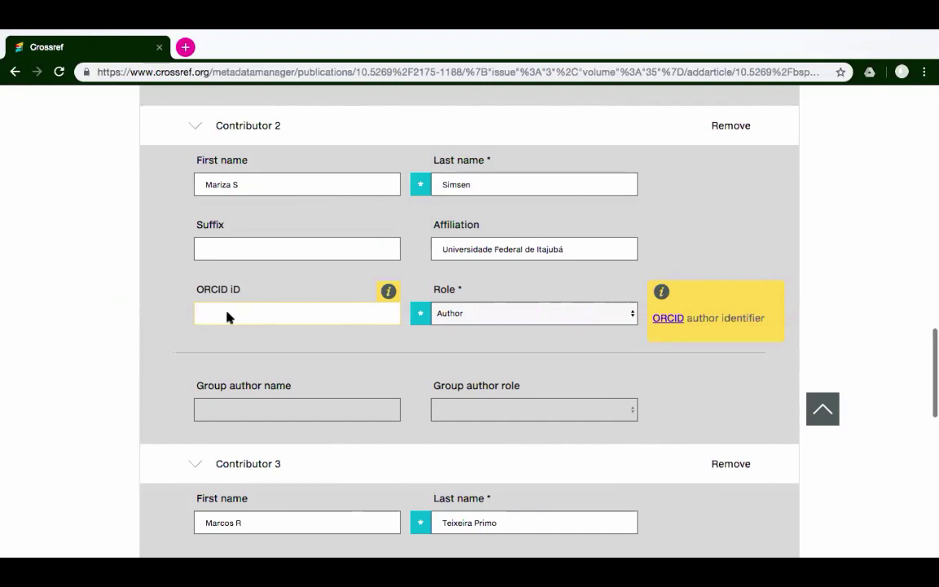
pyautogui.scroll(-5, 151, 356)
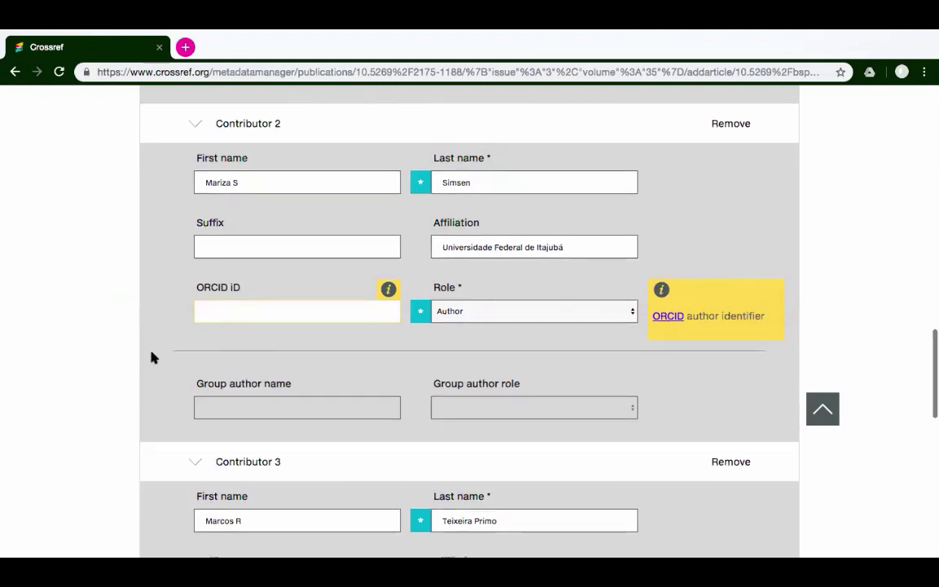
pyautogui.scroll(-3, 151, 356)
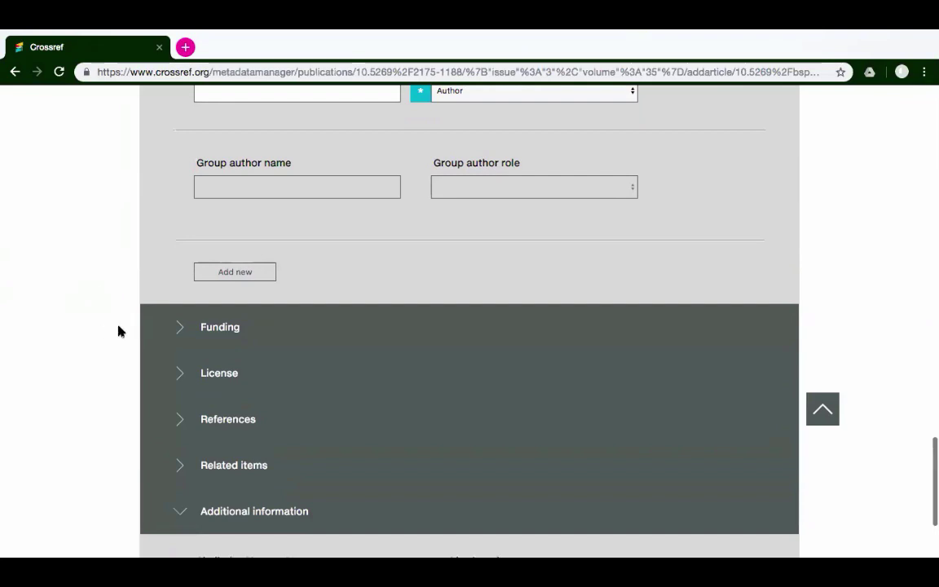
# - Add Fundação de Amparo à Pesquisa do Estado de Minas Gerais as Funder 1 via 'fapemig'
pyautogui.click(182, 334)
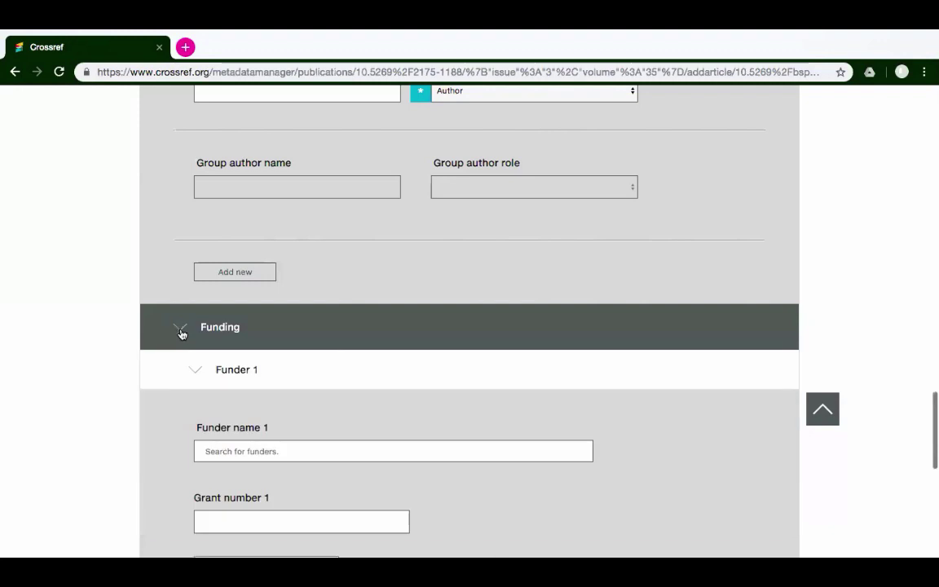
pyautogui.scroll(-3, 102, 384)
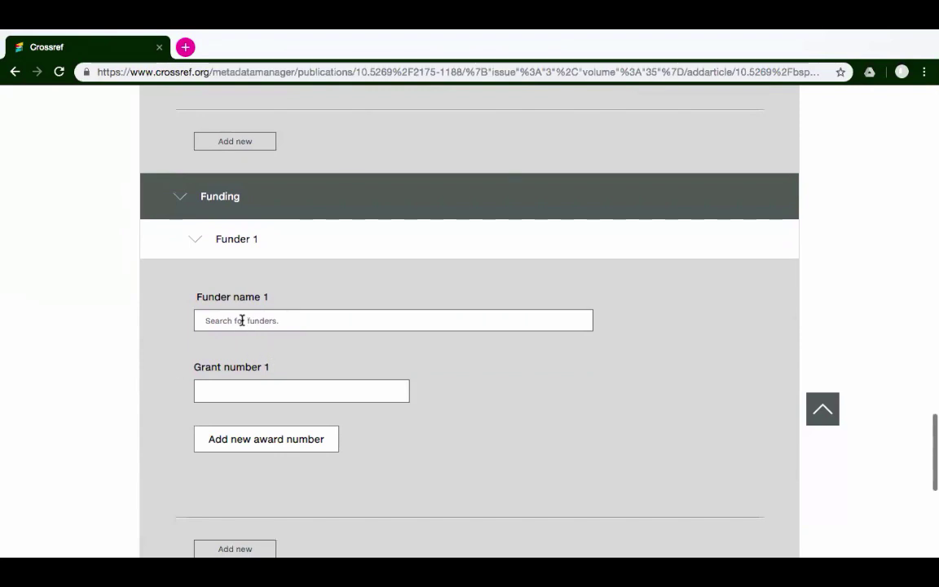
pyautogui.click(242, 320)
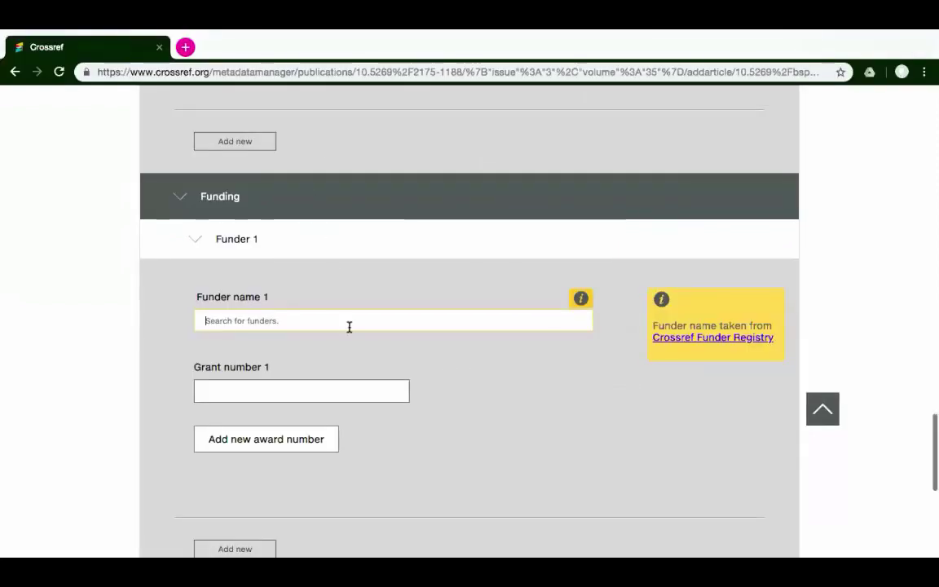
pyautogui.write('fape')
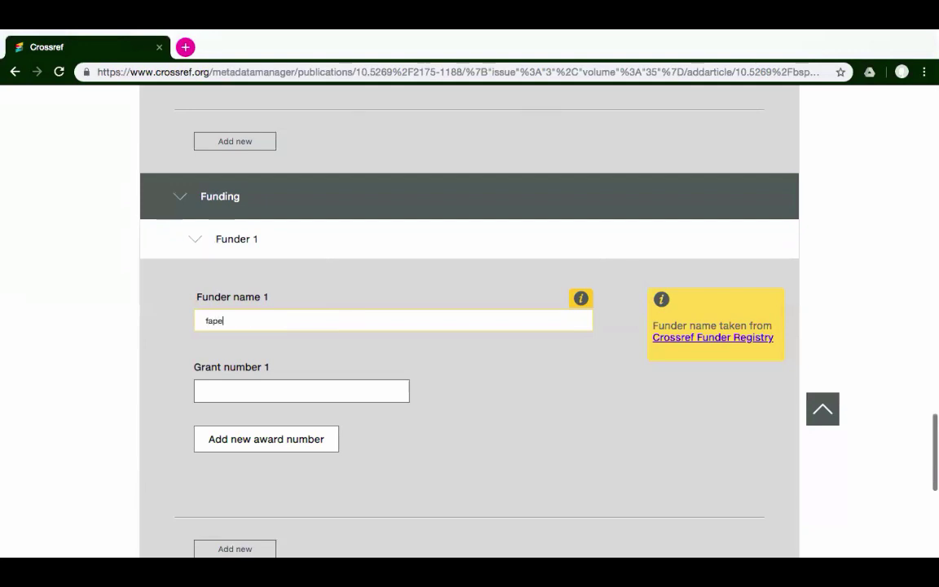
pyautogui.write('m')
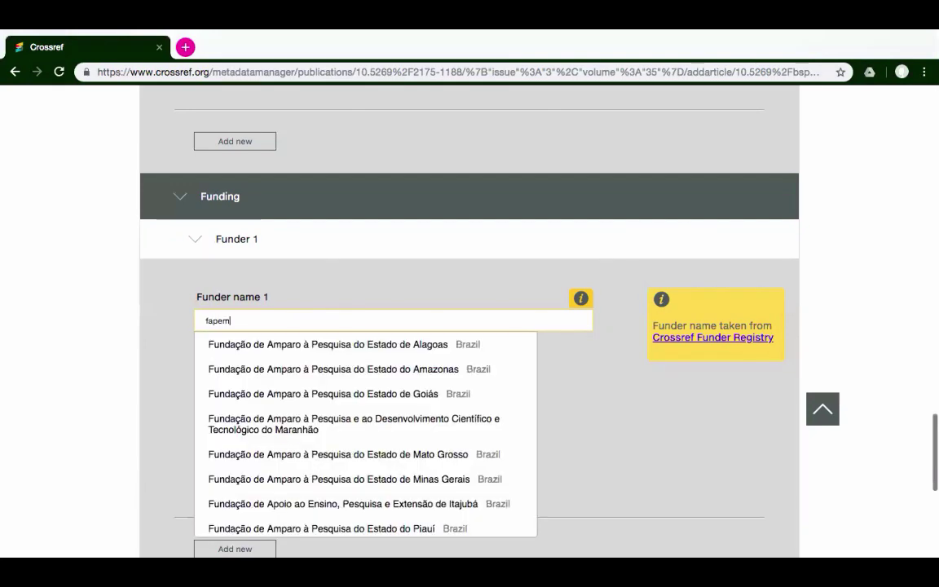
pyautogui.write('ig')
pyautogui.press('BackSpace')
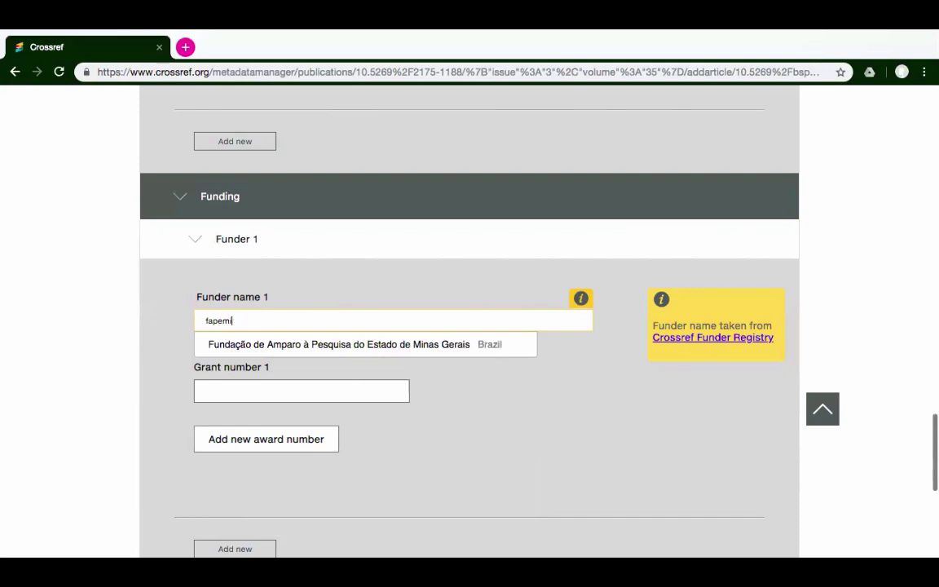
pyautogui.click(290, 345)
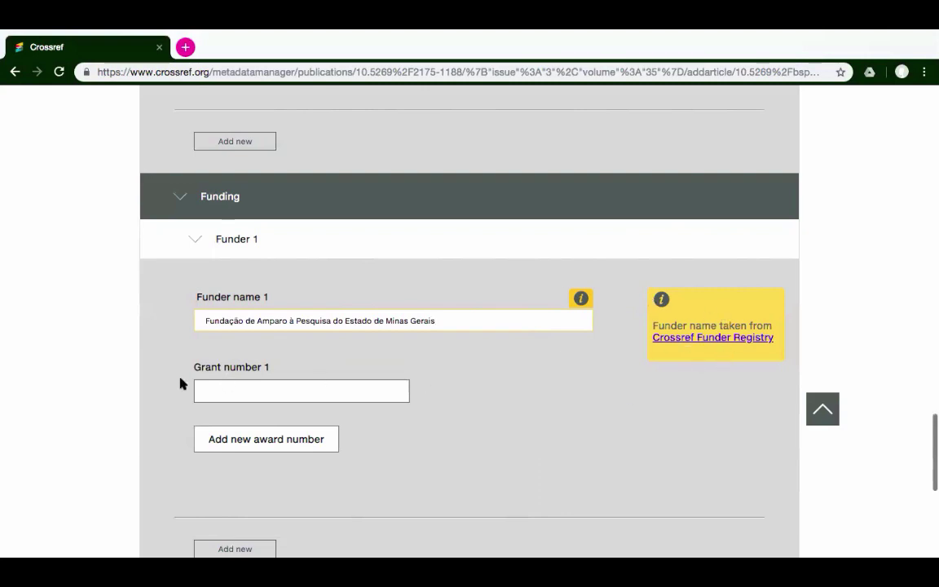
# - Paste CEX-APQ-04098-10 as the funder's Grant number 1
pyautogui.click(228, 396)
pyautogui.write('CEX-APQ-04098-10')
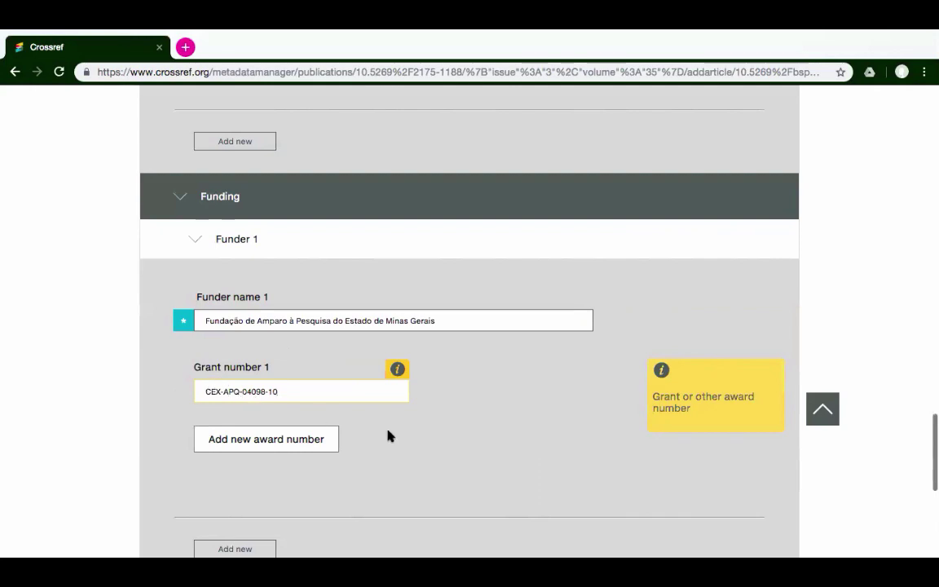
pyautogui.scroll(-1, 401, 438)
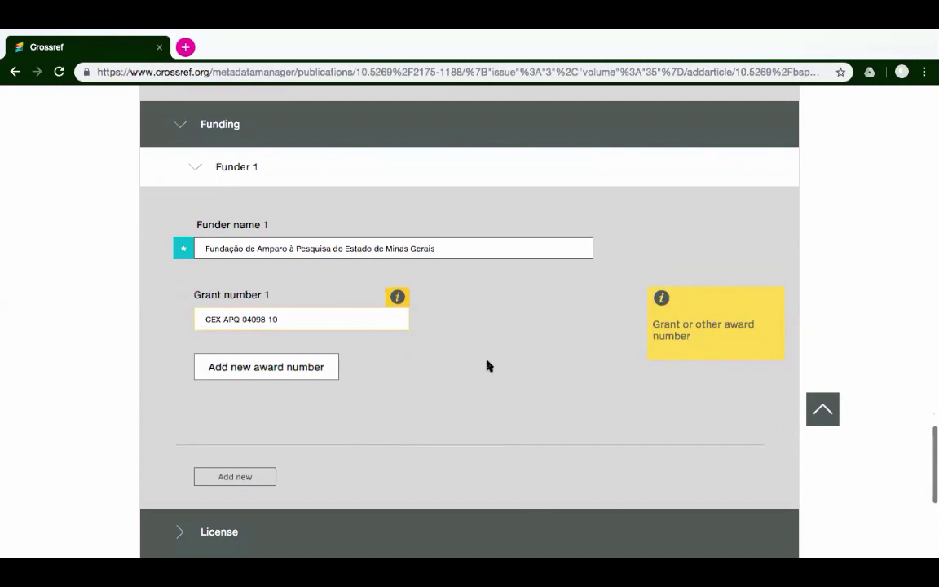
pyautogui.scroll(-5, 488, 366)
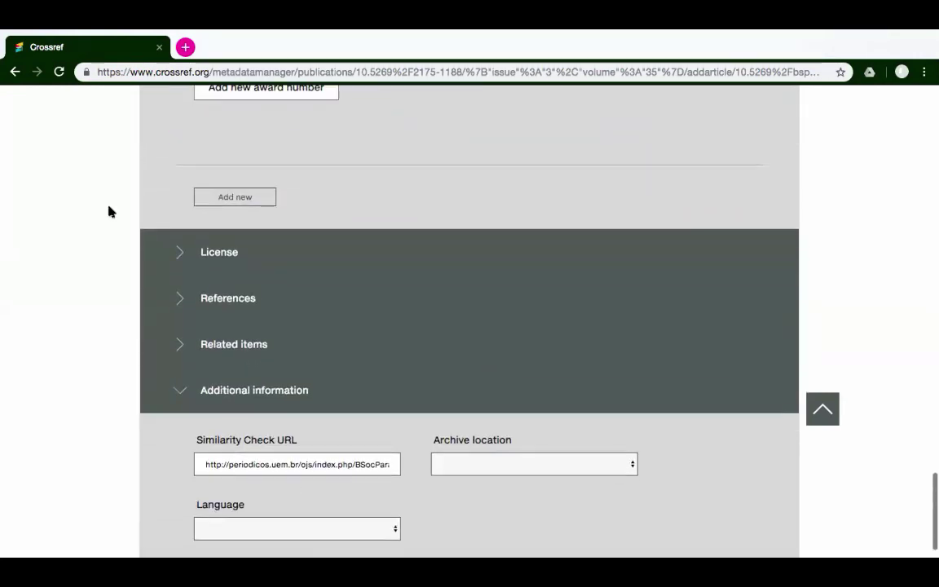
pyautogui.click(177, 257)
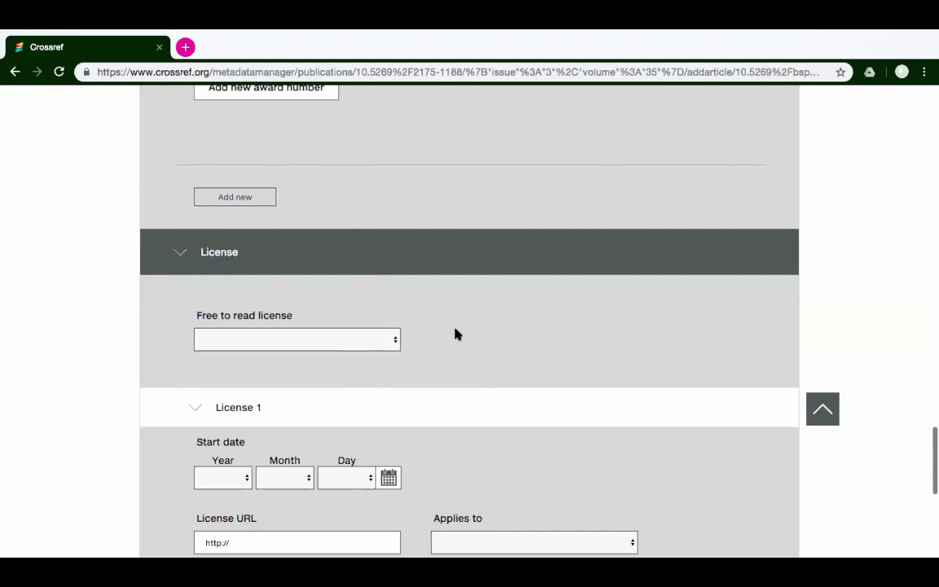
pyautogui.scroll(-3, 692, 412)
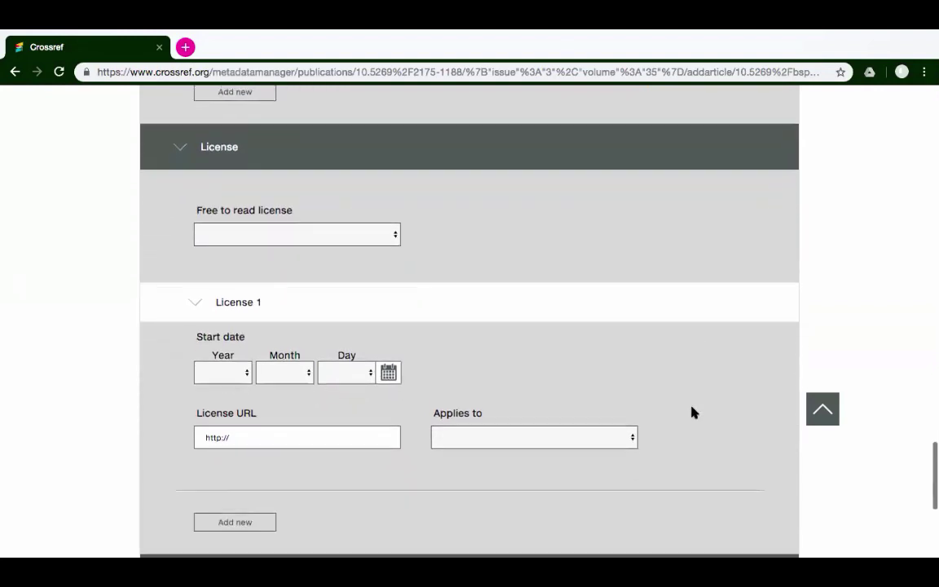
pyautogui.scroll(-2, 691, 412)
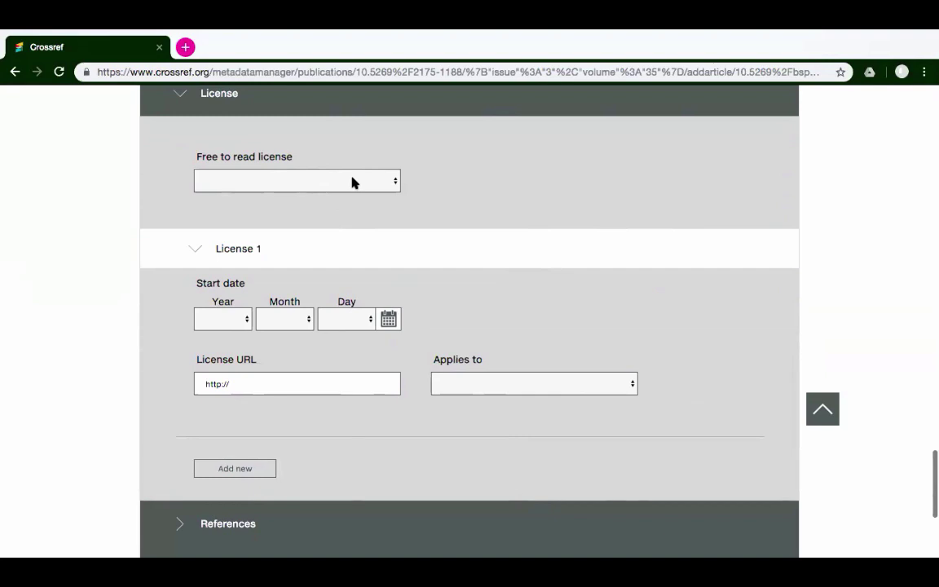
pyautogui.click(395, 183)
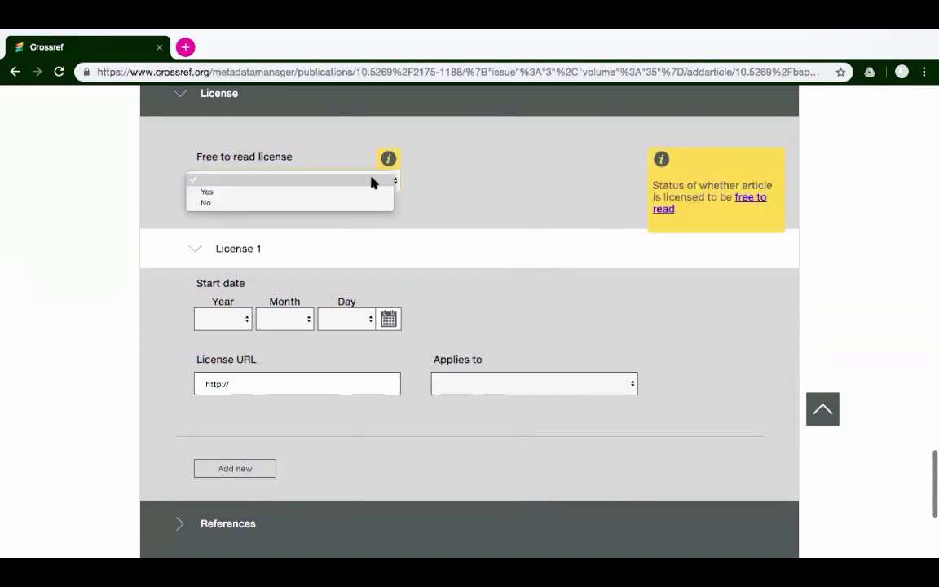
pyautogui.click(371, 182)
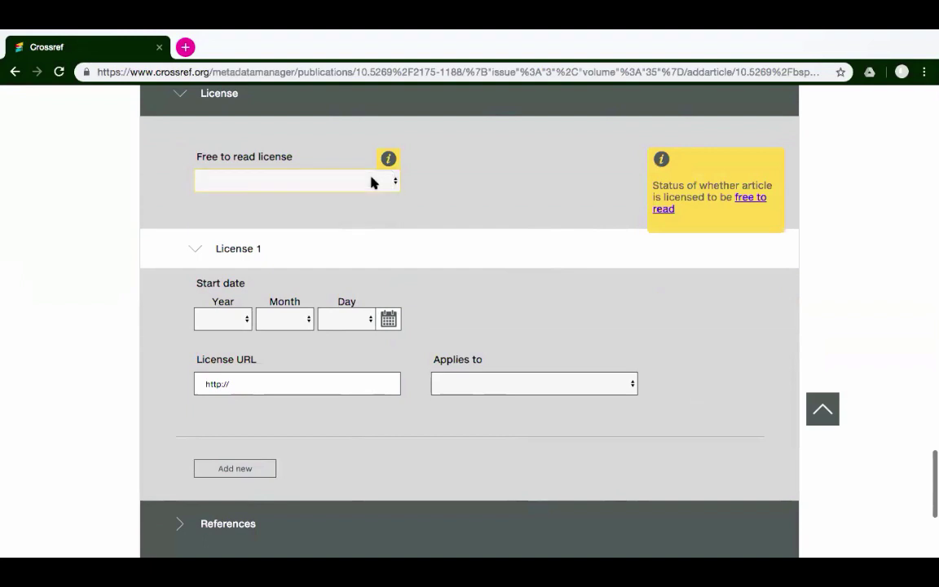
pyautogui.click(312, 387)
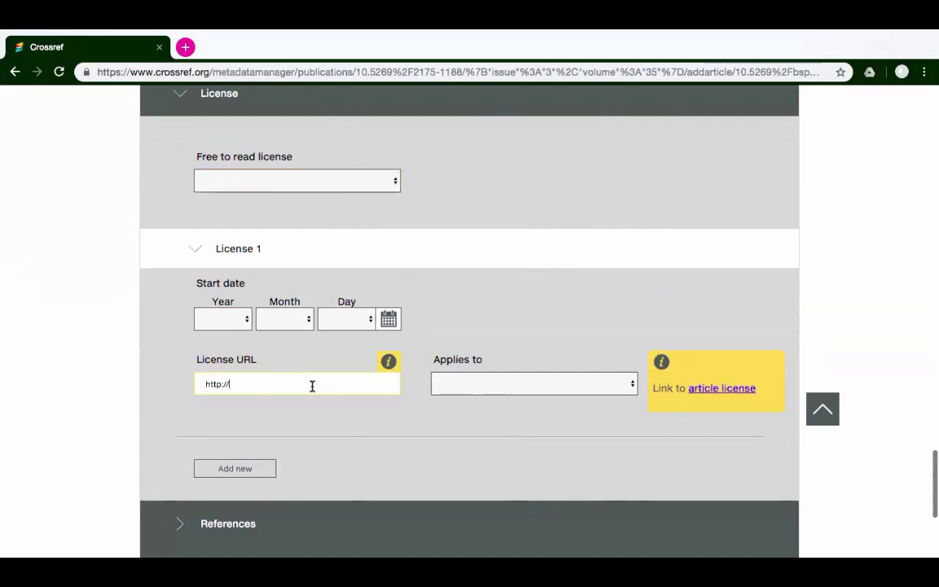
pyautogui.click(522, 389)
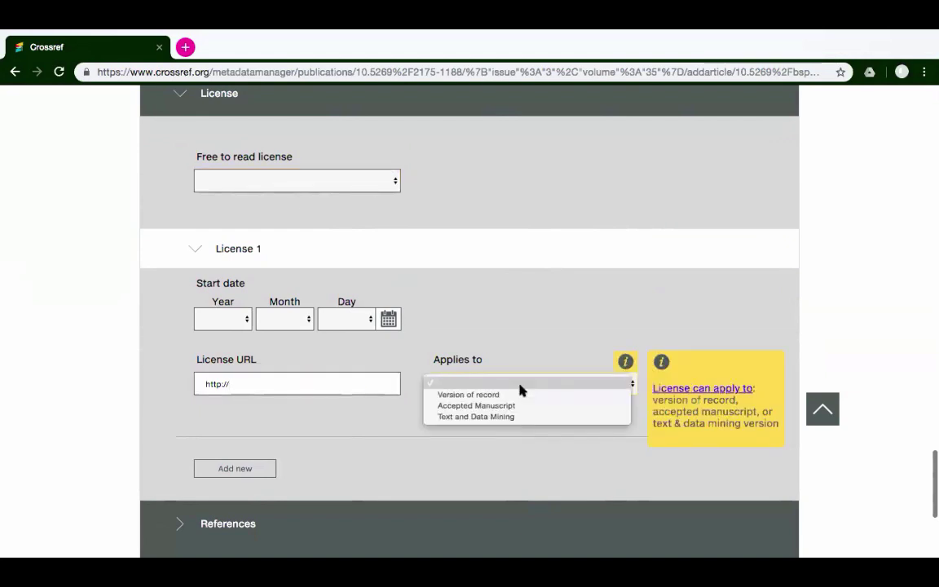
pyautogui.click(522, 390)
pyautogui.click(522, 387)
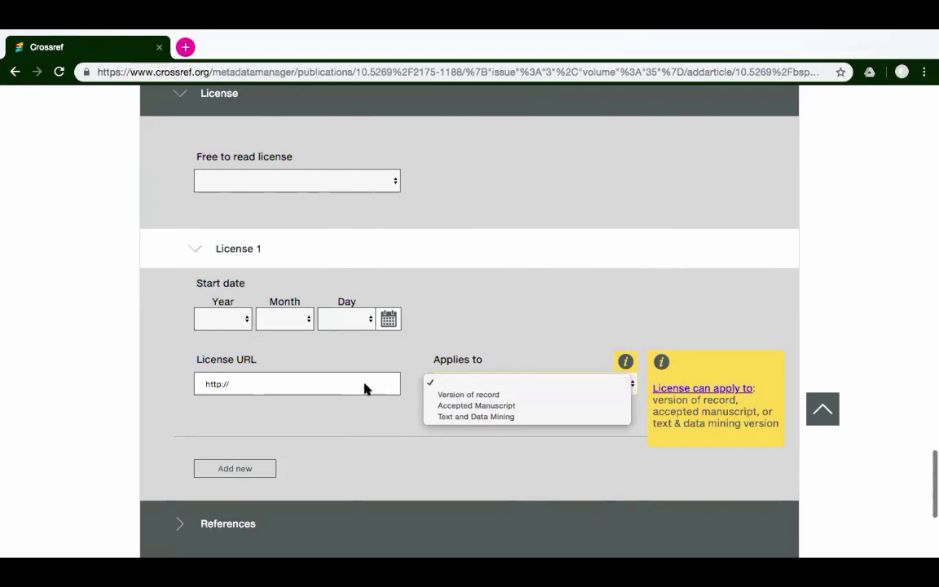
pyautogui.click(364, 389)
pyautogui.click(364, 389)
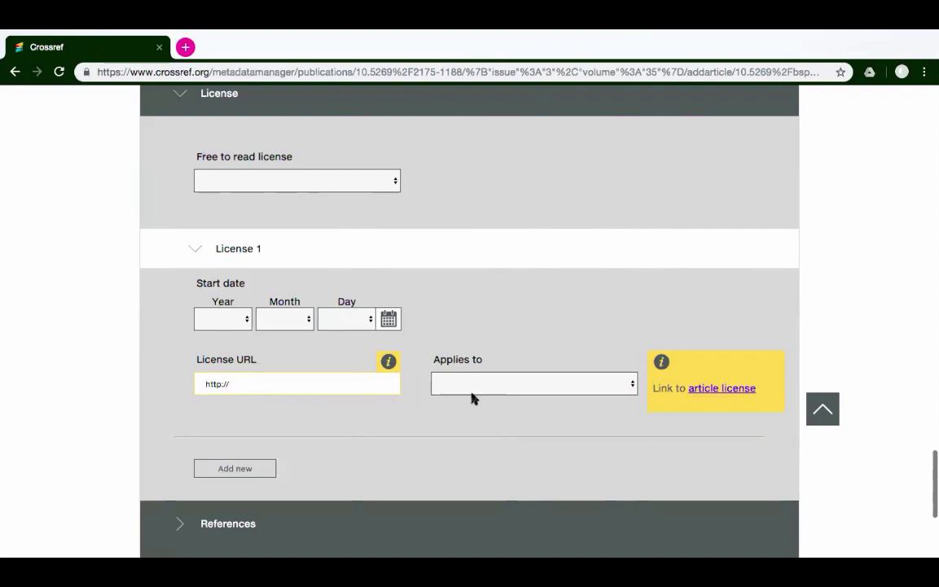
pyautogui.click(633, 383)
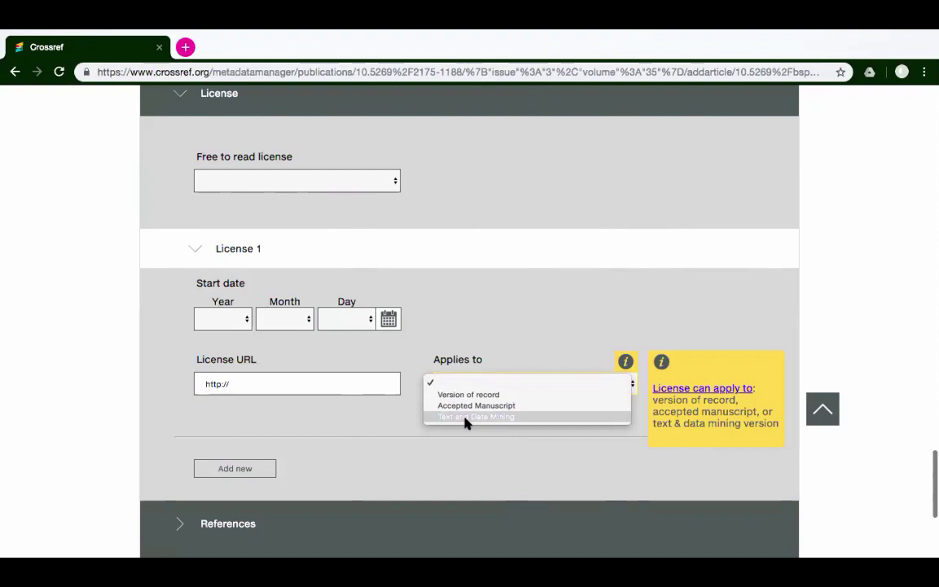
pyautogui.click(430, 453)
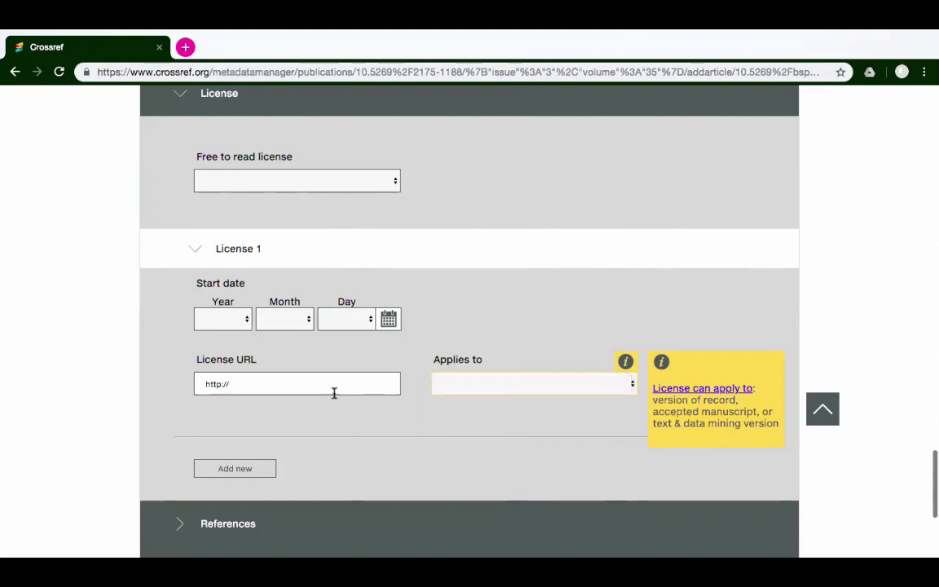
pyautogui.click(241, 388)
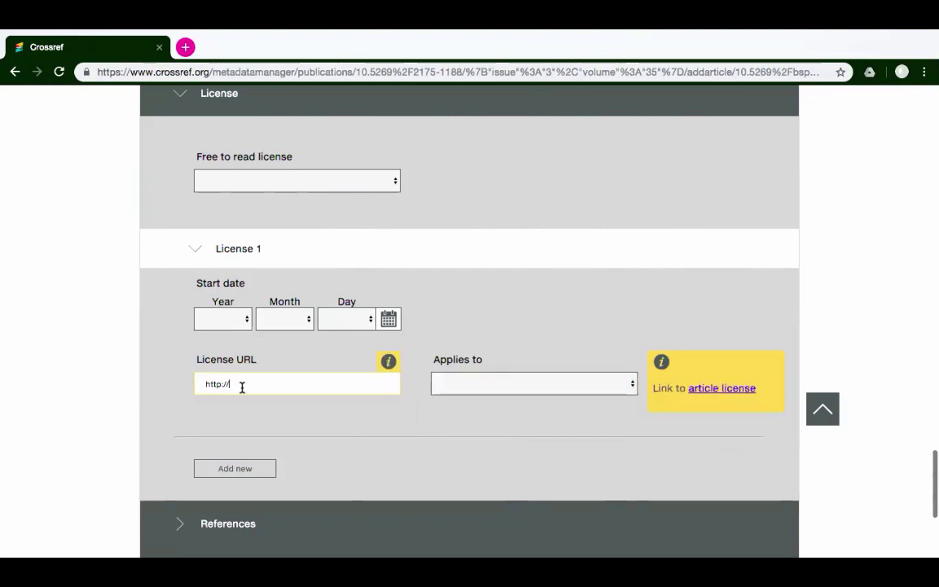
pyautogui.click(455, 388)
pyautogui.click(457, 385)
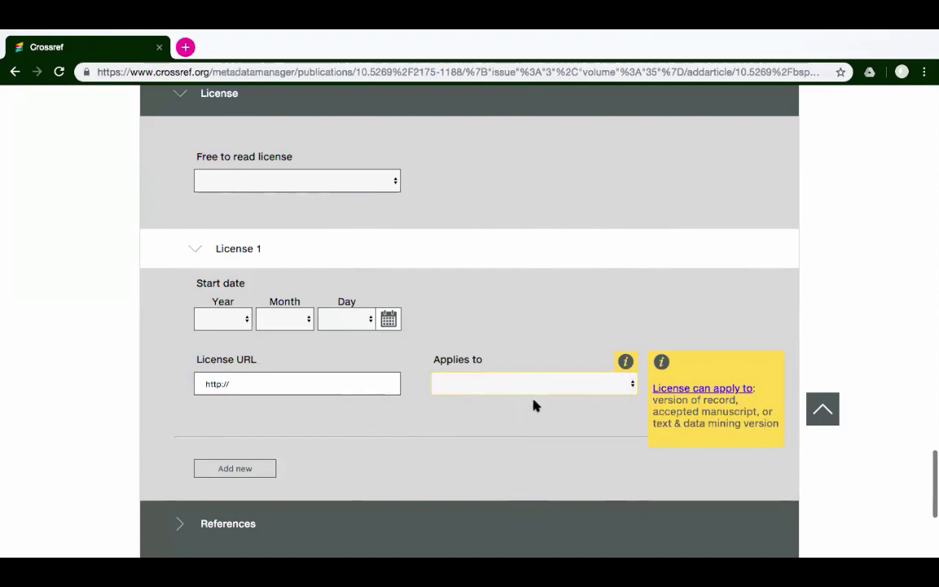
pyautogui.click(634, 385)
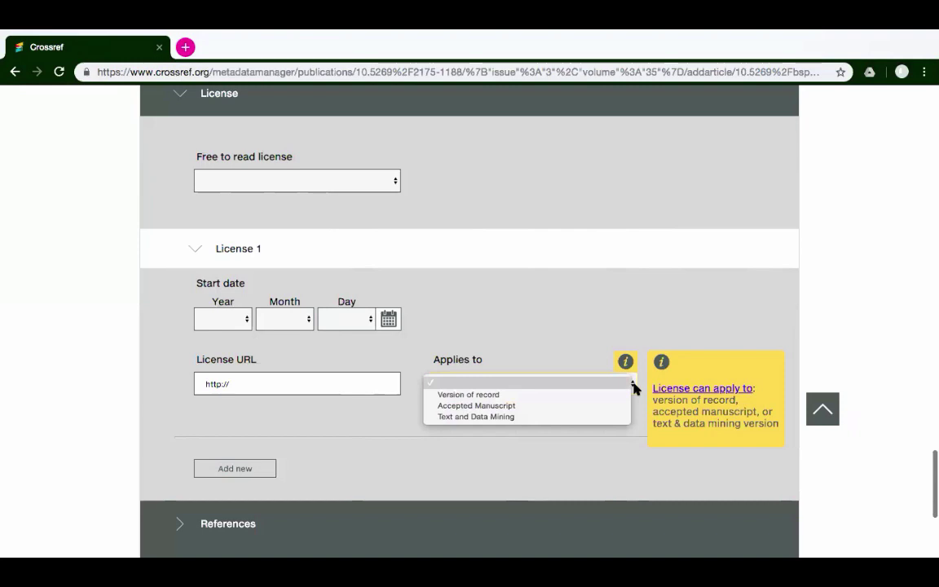
pyautogui.click(635, 385)
# - Expand the article's References section and place the cursor in the empty bibliography box
pyautogui.scroll(-3, 155, 453)
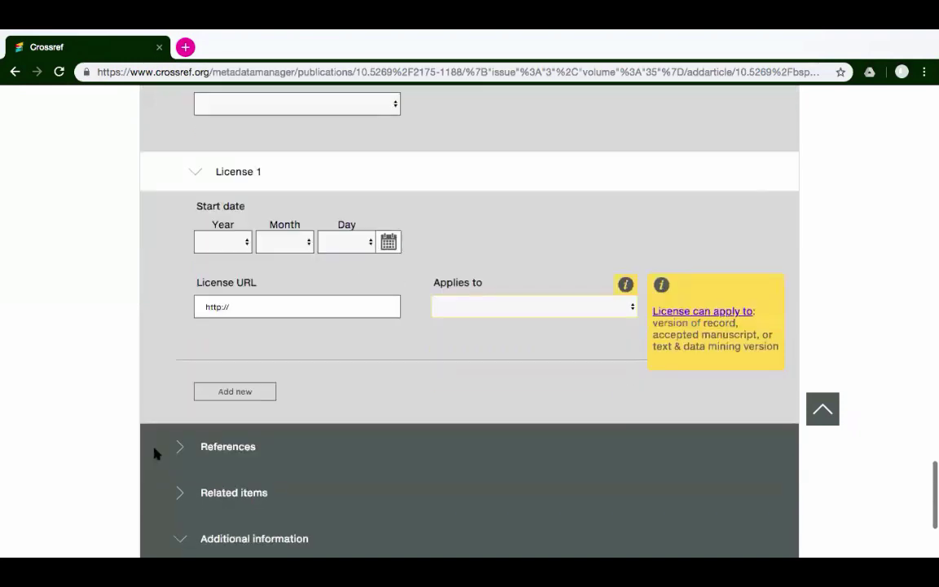
pyautogui.click(180, 267)
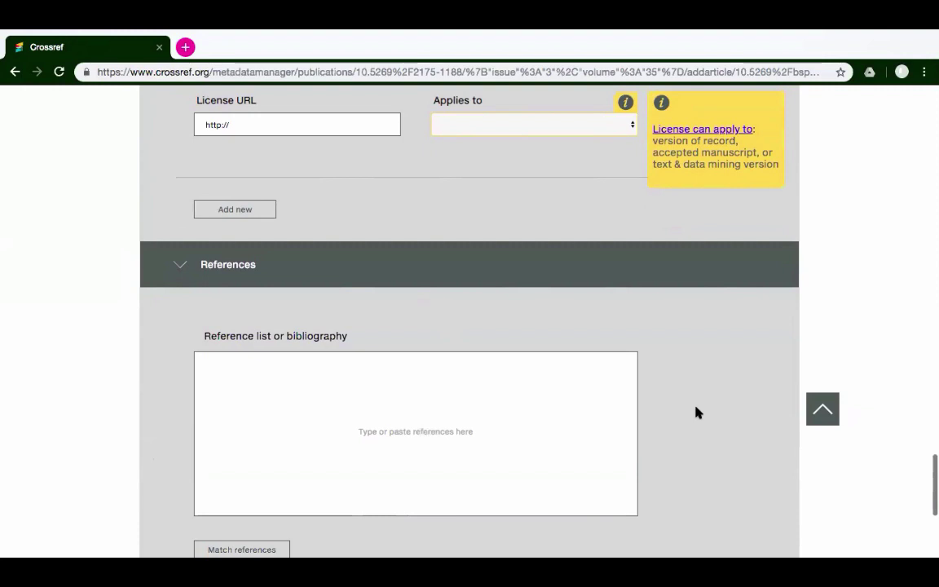
pyautogui.click(361, 397)
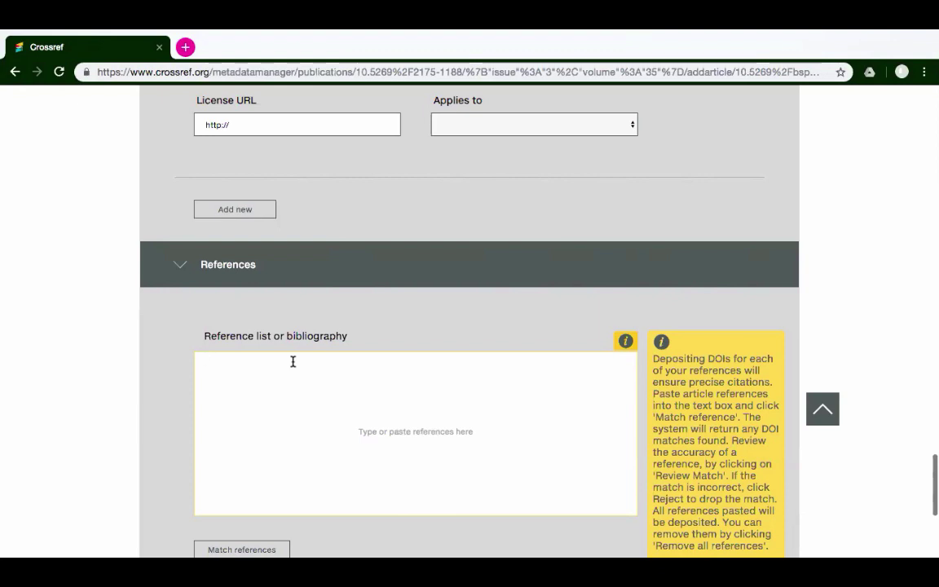
# - Paste the article's bibliography, numbered up to reference 15, into the reference list box
pyautogui.press('super+v')
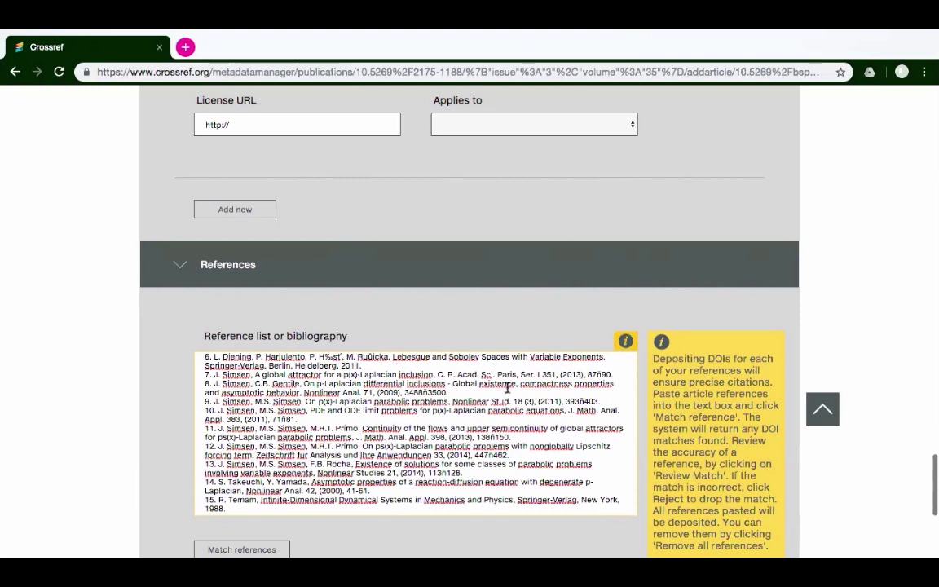
pyautogui.scroll(-1, 508, 388)
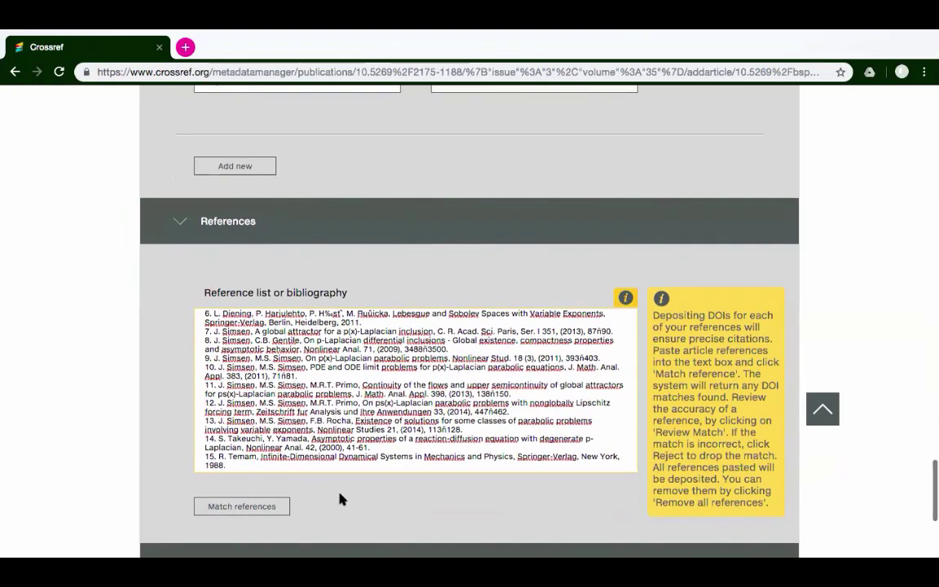
# - Match the 15 references against Crossref DOIs and preview the matches; 7, 9, 10, 13, 15 unmatched
pyautogui.click(237, 507)
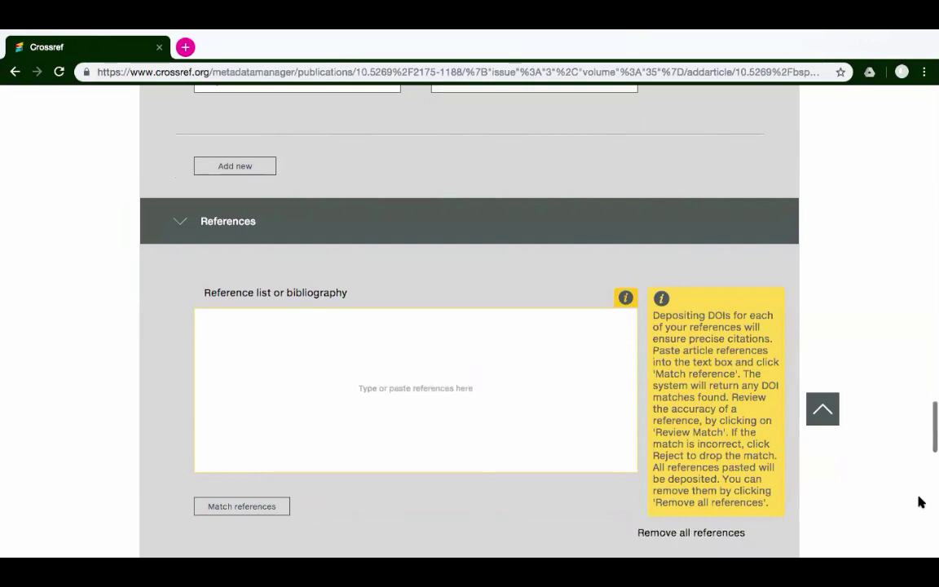
pyautogui.scroll(-3, 919, 502)
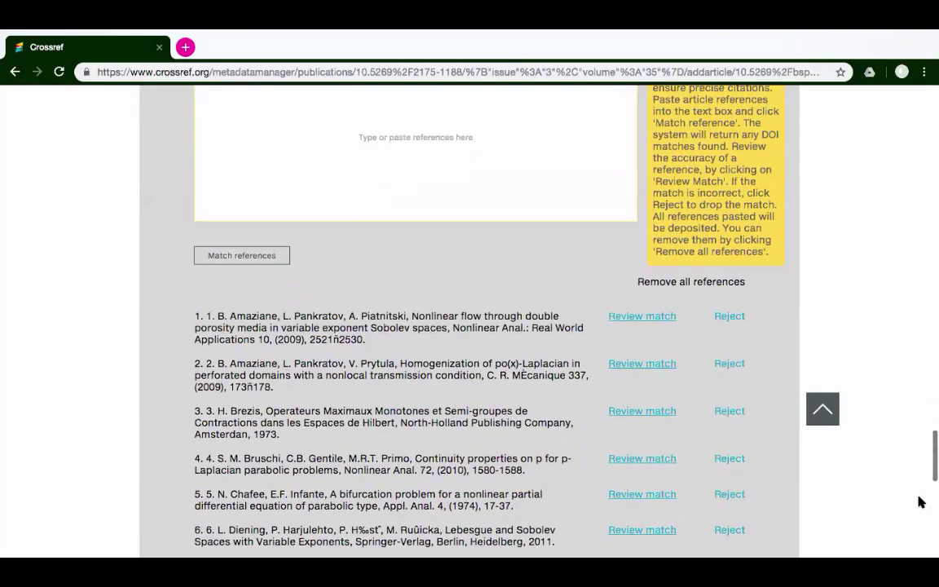
pyautogui.scroll(-1, 922, 499)
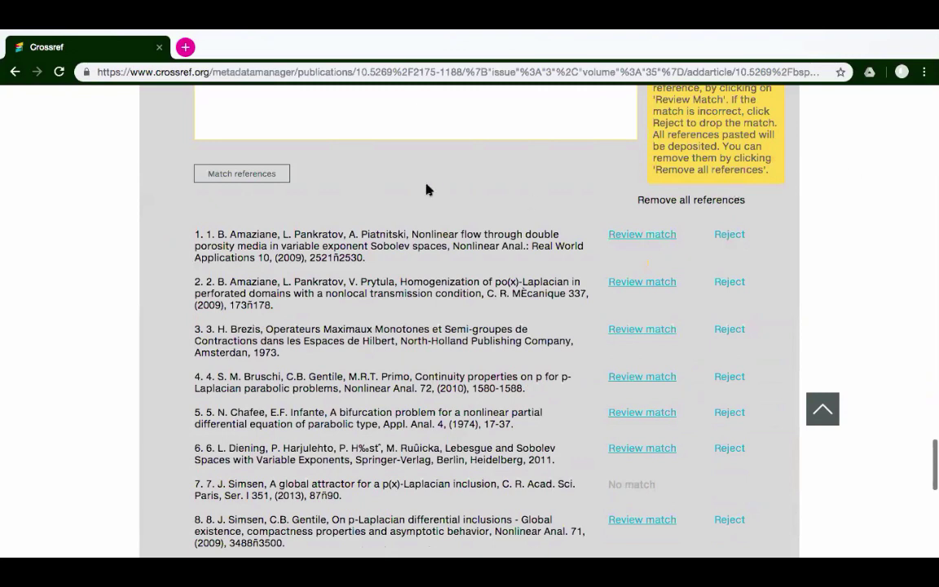
pyautogui.moveTo(645, 236)
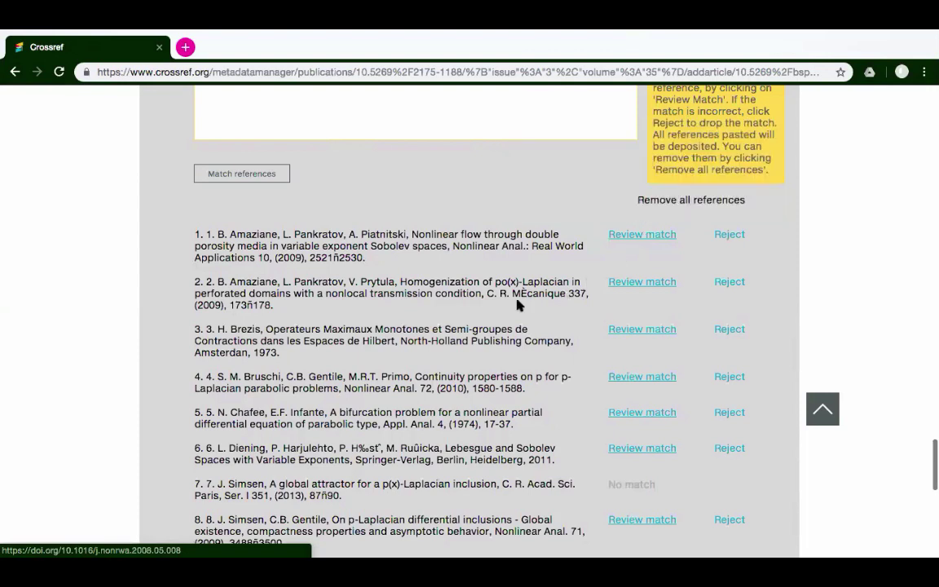
pyautogui.moveTo(639, 331)
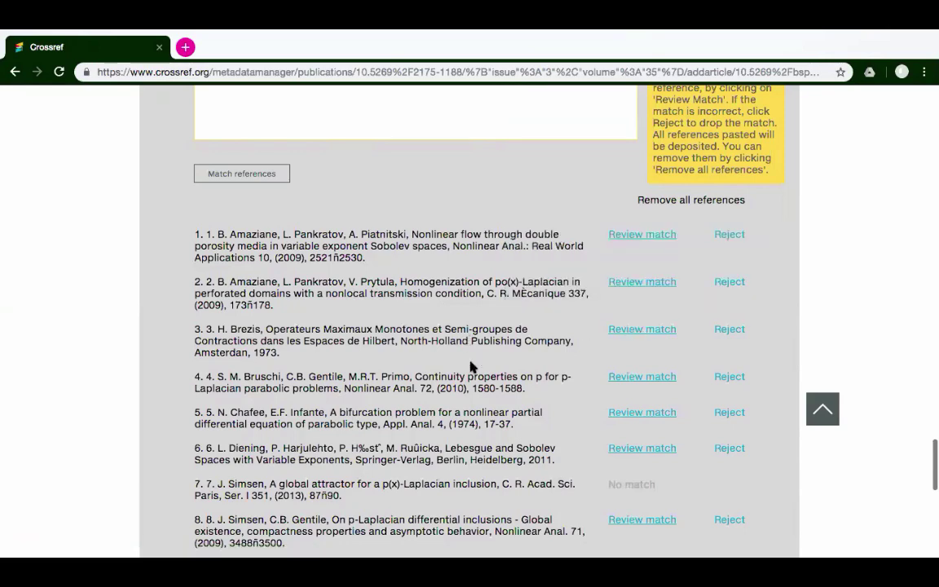
pyautogui.scroll(-3, 471, 368)
pyautogui.scroll(-4, 470, 368)
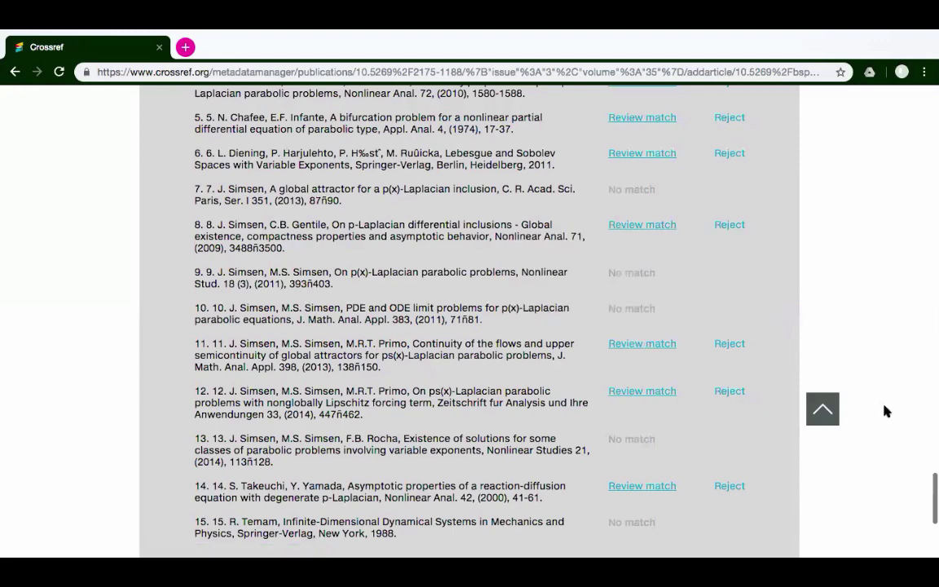
# - Scroll past Related items and Additional information, then return to the top of the article form
pyautogui.scroll(-2, 888, 411)
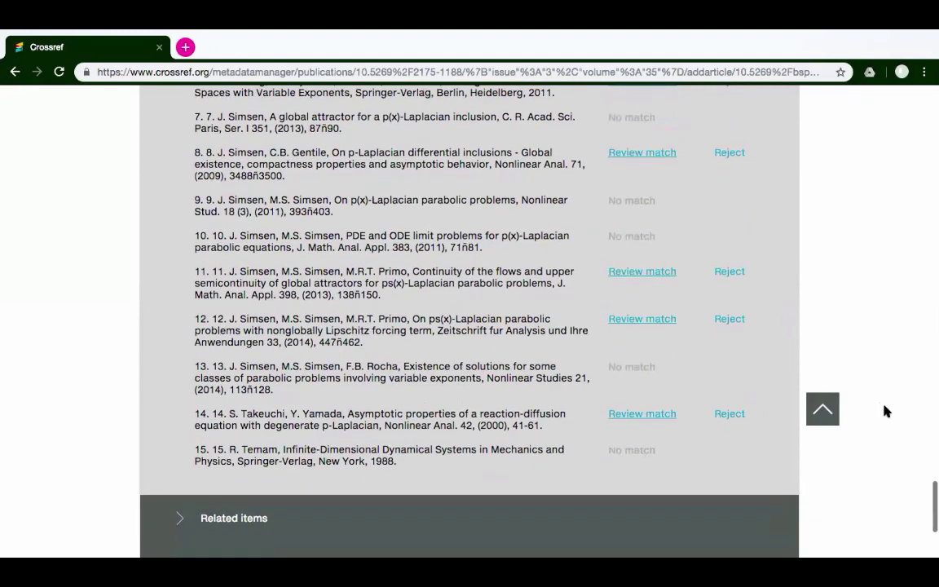
pyautogui.scroll(-4, 887, 411)
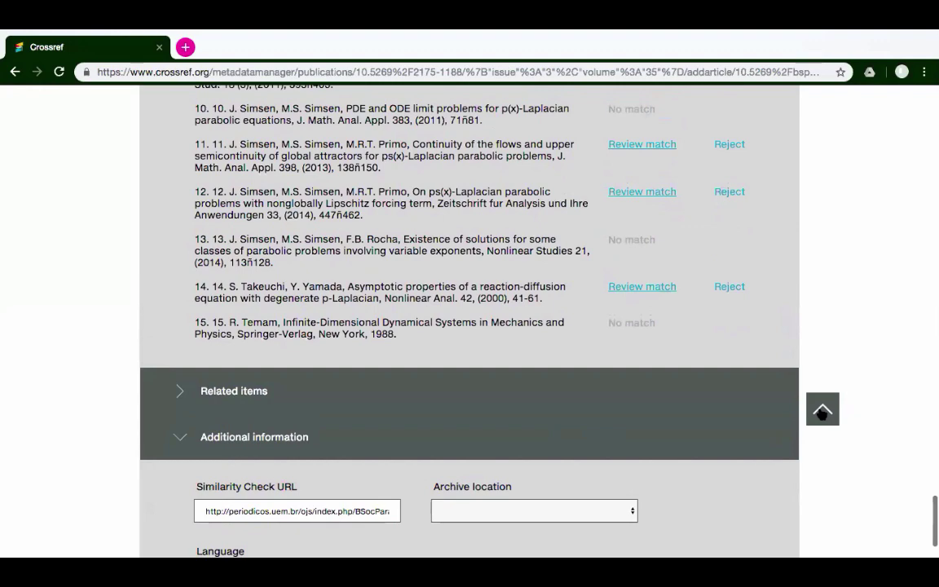
pyautogui.click(822, 410)
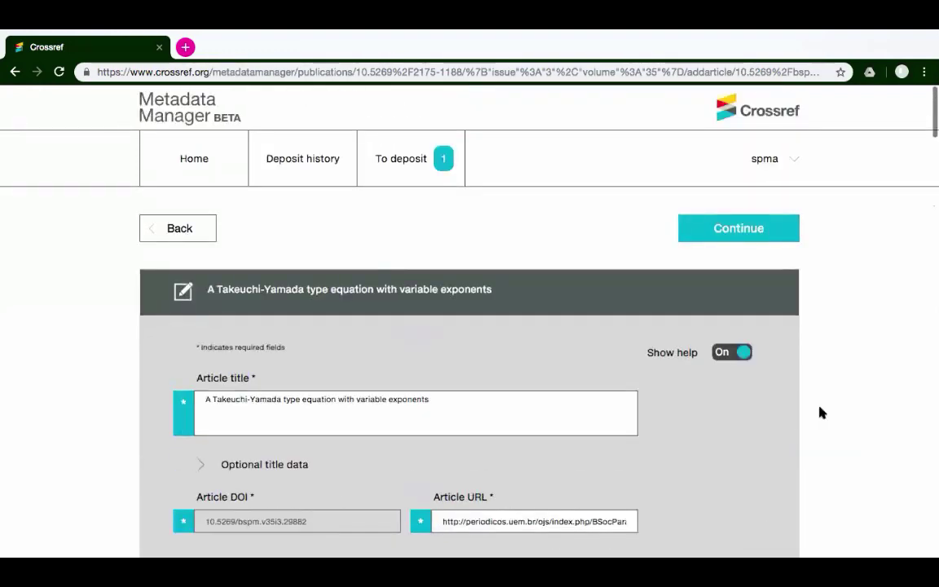
# - Save the Takeuchi-Yamada article's metadata and scroll down to the Related items section
pyautogui.click(738, 235)
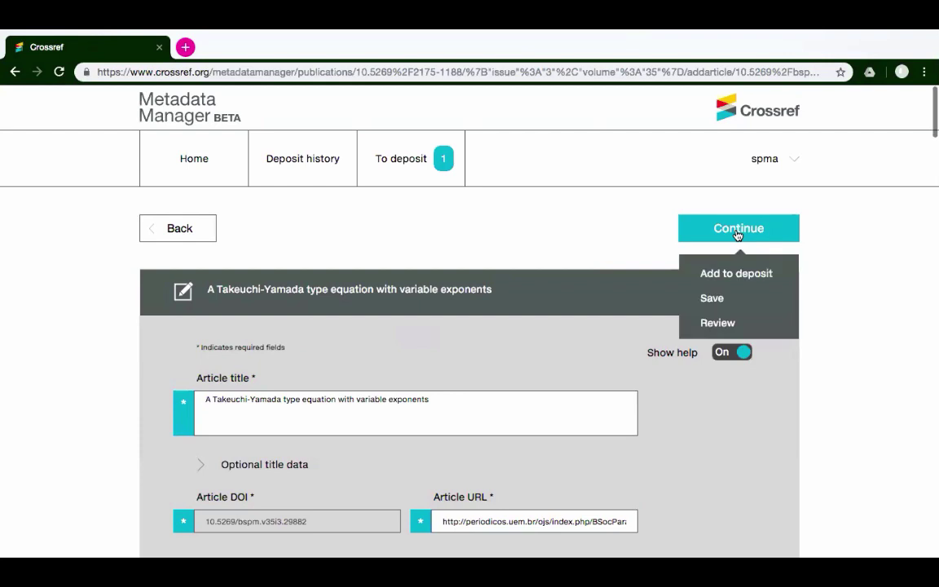
pyautogui.click(717, 298)
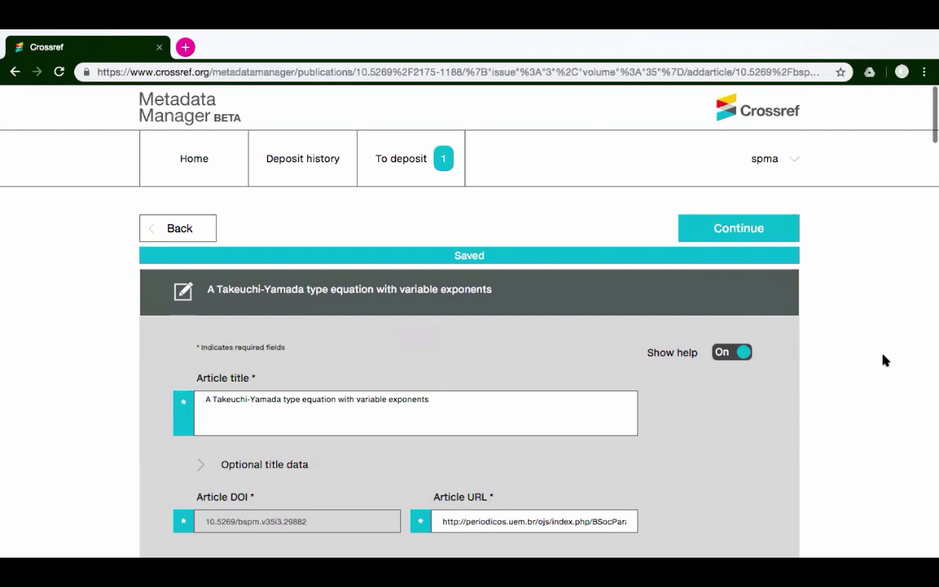
pyautogui.scroll(-10, 885, 360)
pyautogui.scroll(-10, 885, 360)
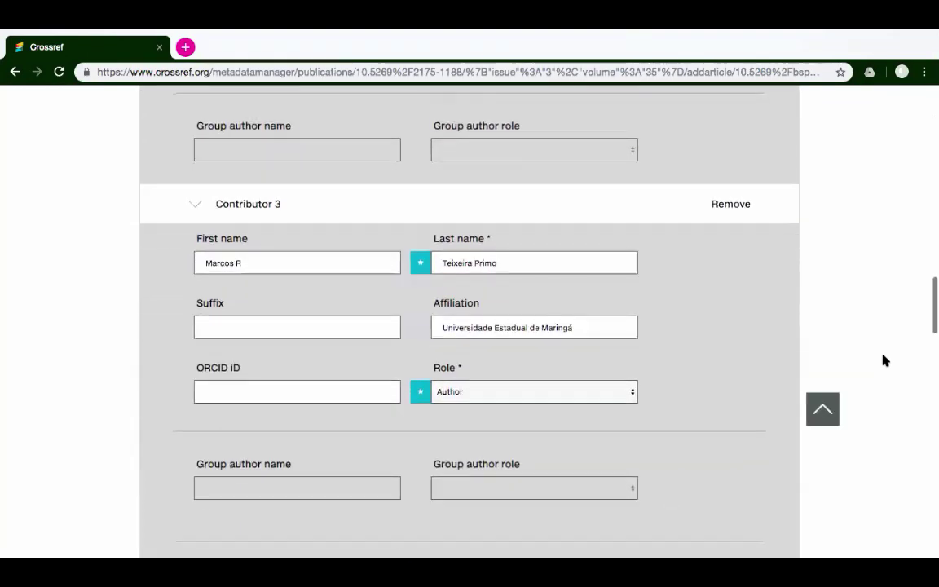
pyautogui.scroll(-10, 886, 360)
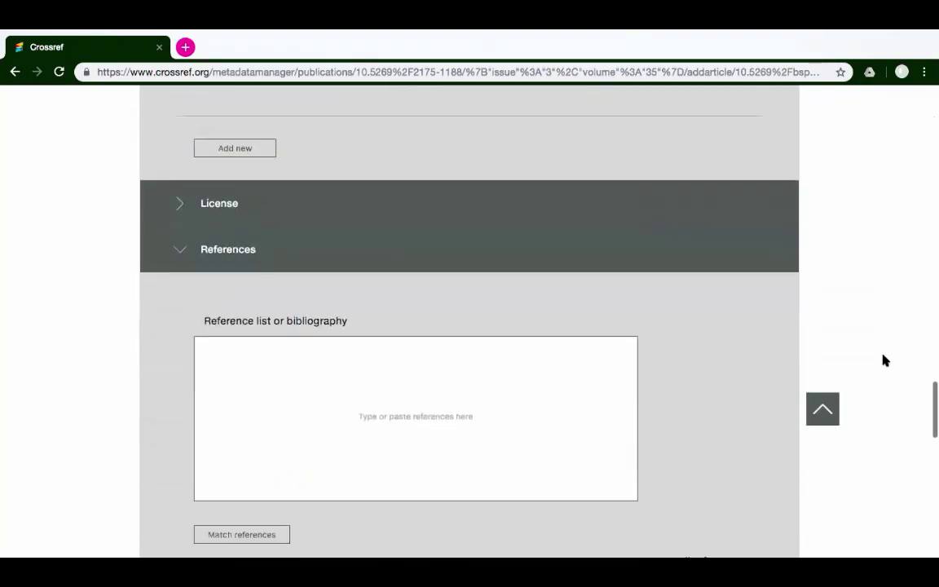
pyautogui.scroll(-5, 885, 360)
pyautogui.scroll(-5, 886, 360)
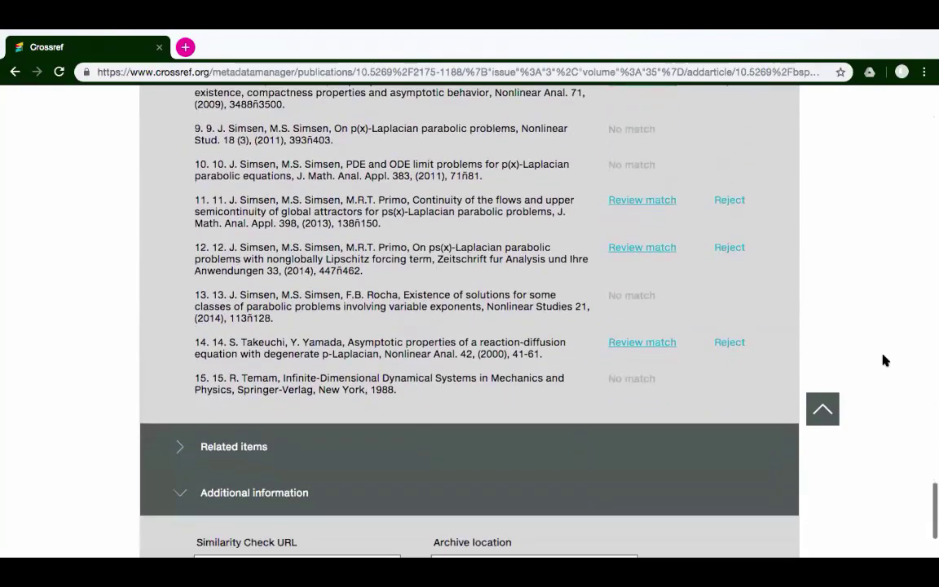
pyautogui.scroll(-3, 885, 360)
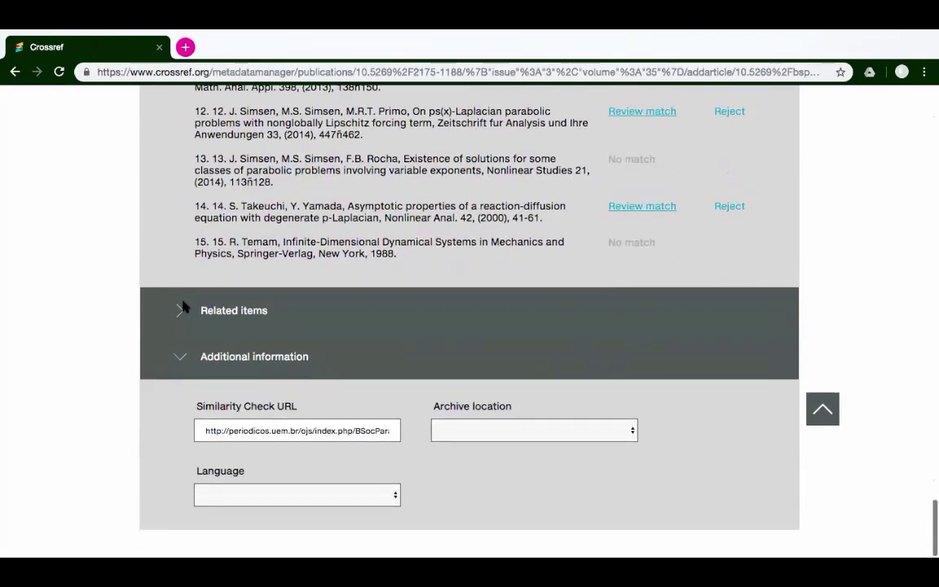
# - Expand Related items and browse Relation 1's identifier types without choosing one
pyautogui.click(183, 309)
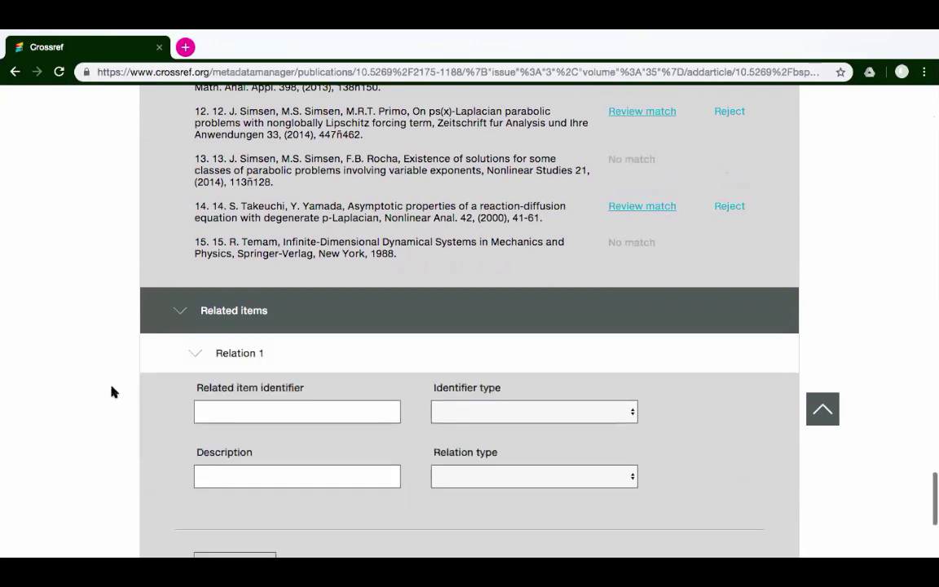
pyautogui.scroll(-2, 112, 392)
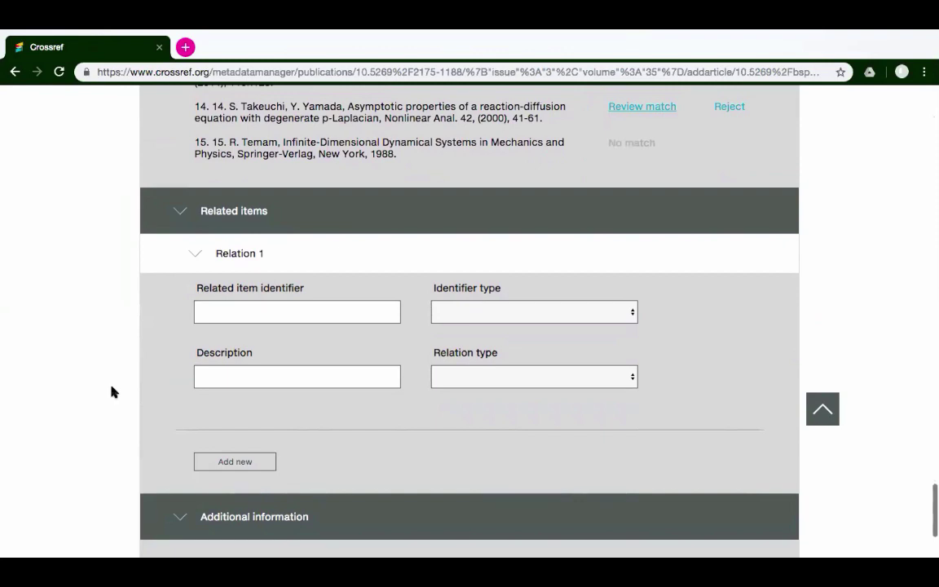
pyautogui.click(308, 313)
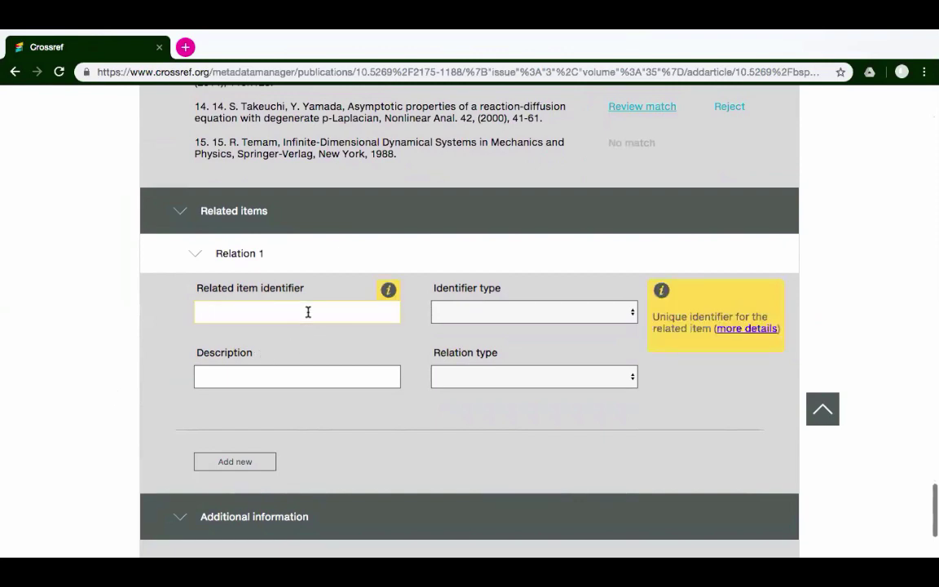
pyautogui.click(511, 312)
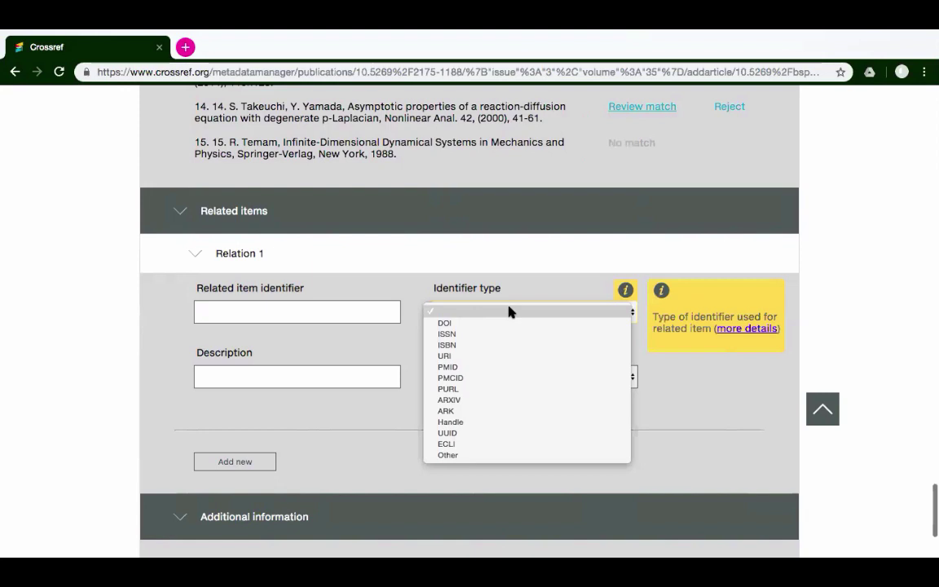
pyautogui.click(332, 412)
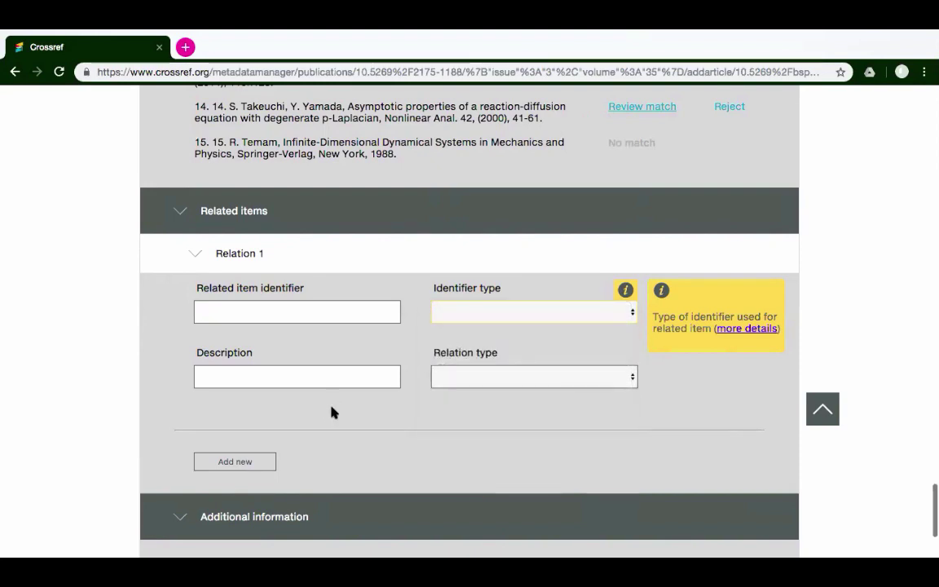
# - Browse Relation 1's relation types without choosing one, leaving the description empty
pyautogui.click(351, 376)
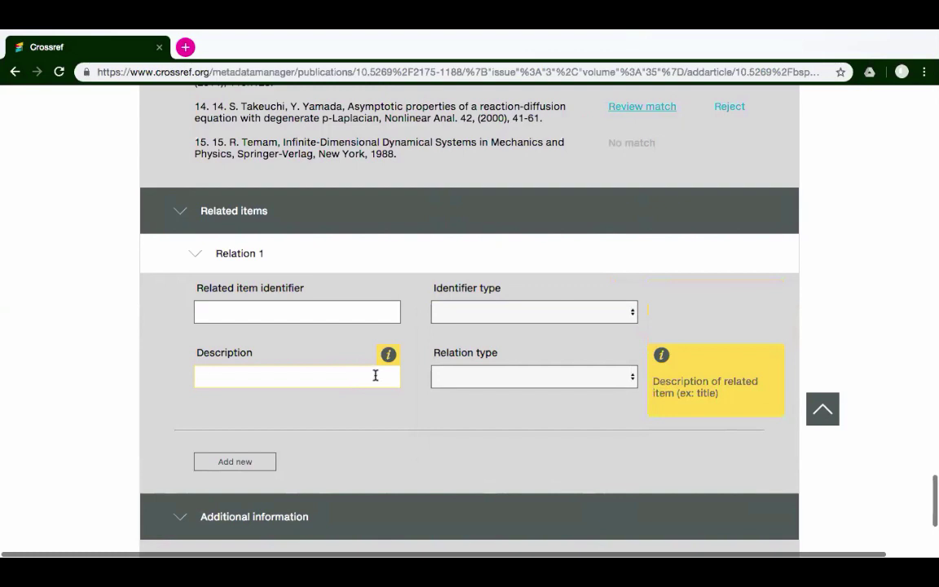
pyautogui.click(634, 377)
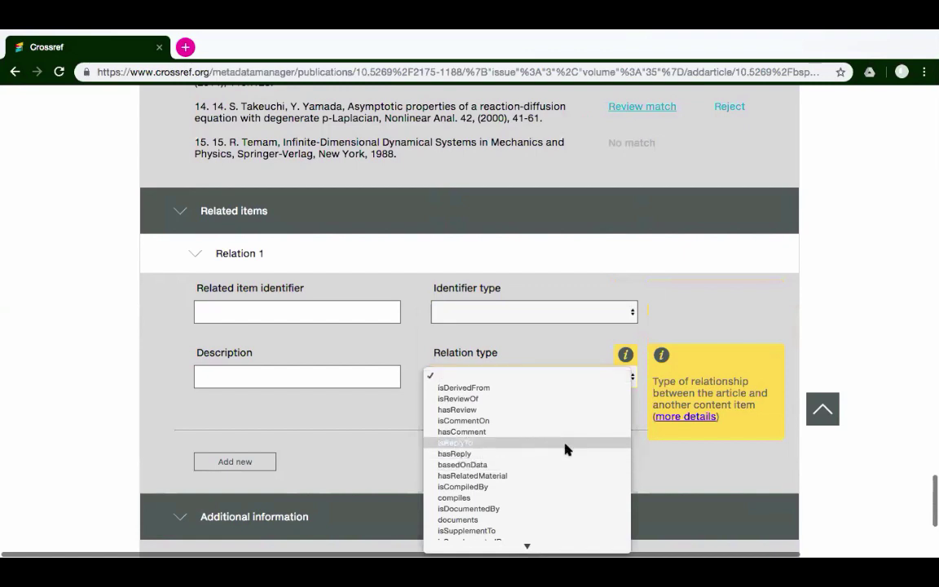
pyautogui.scroll(-3, 567, 448)
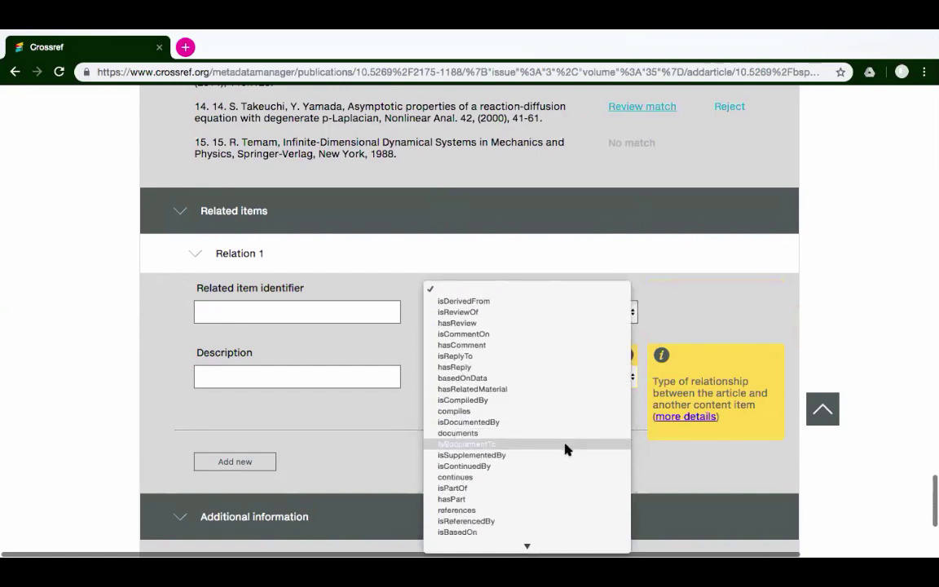
pyautogui.scroll(-3, 567, 448)
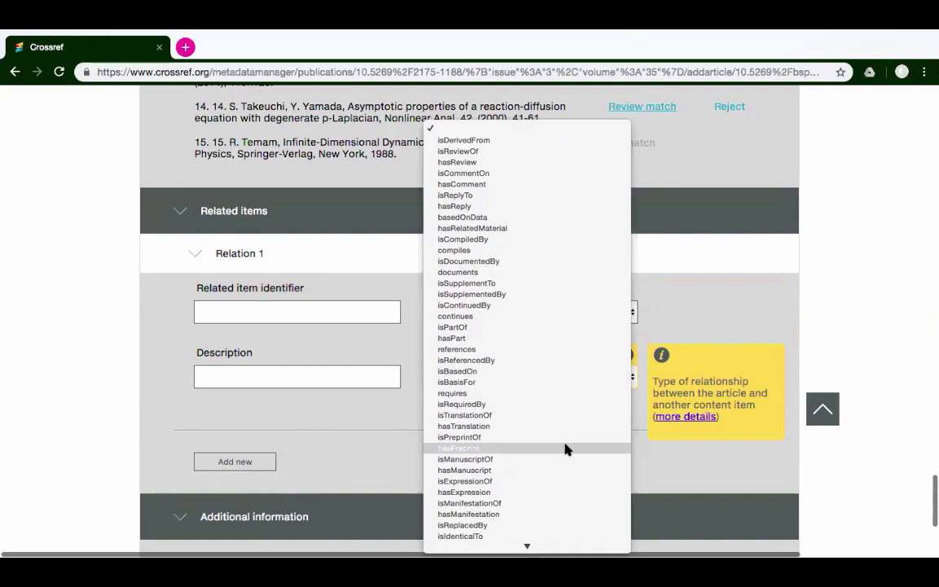
pyautogui.scroll(-2, 566, 448)
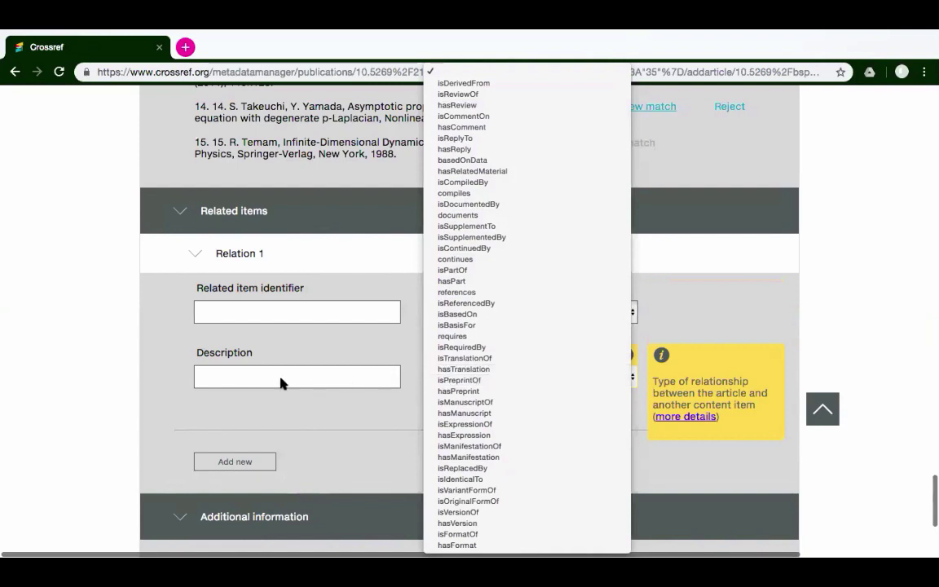
pyautogui.click(333, 432)
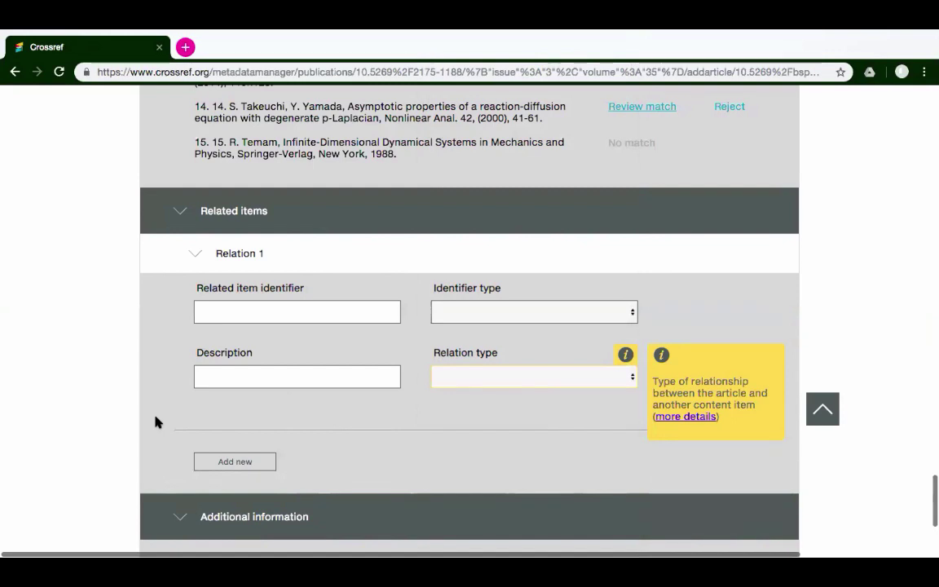
pyautogui.scroll(-2, 158, 422)
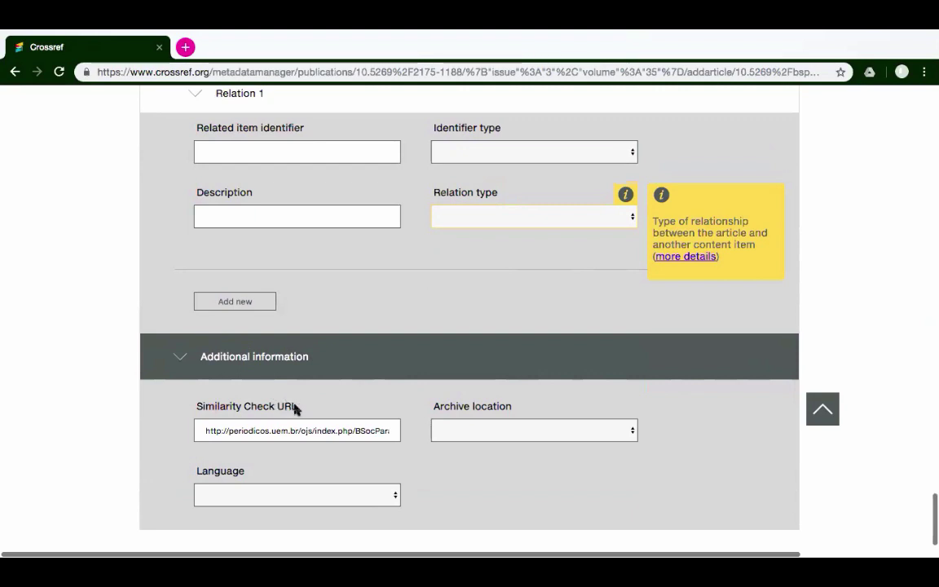
pyautogui.tripleClick(195, 412)
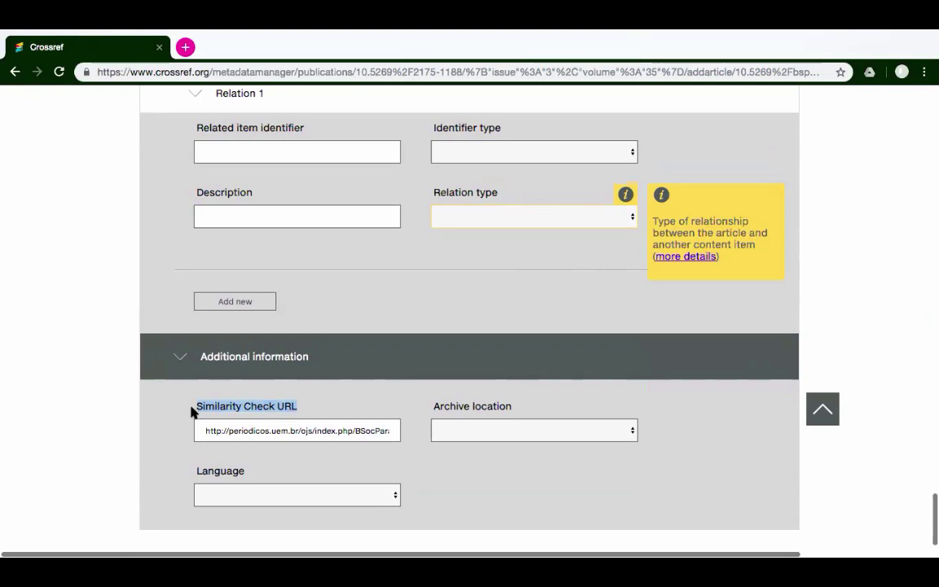
pyautogui.click(299, 408)
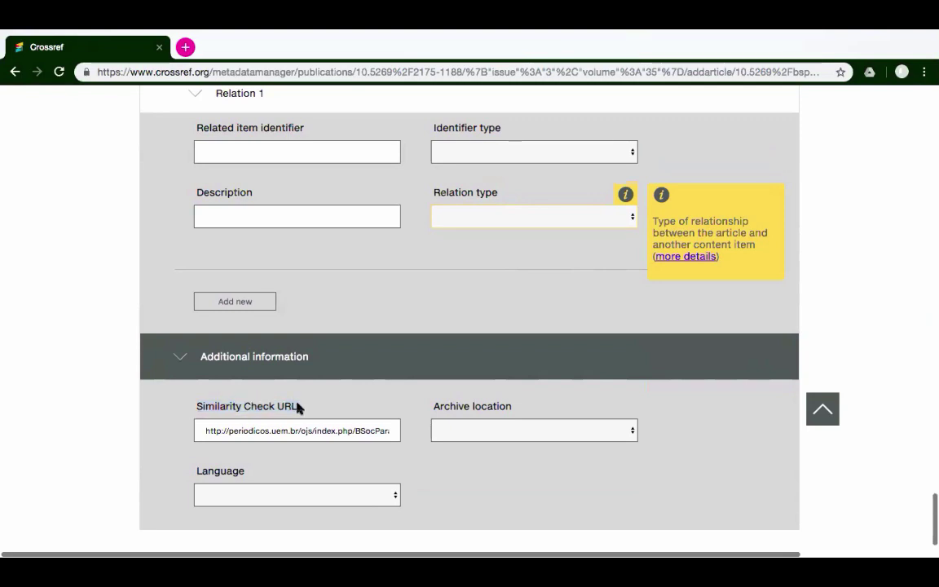
pyautogui.moveTo(278, 406); pyautogui.dragTo(193, 407)
pyautogui.click(301, 410)
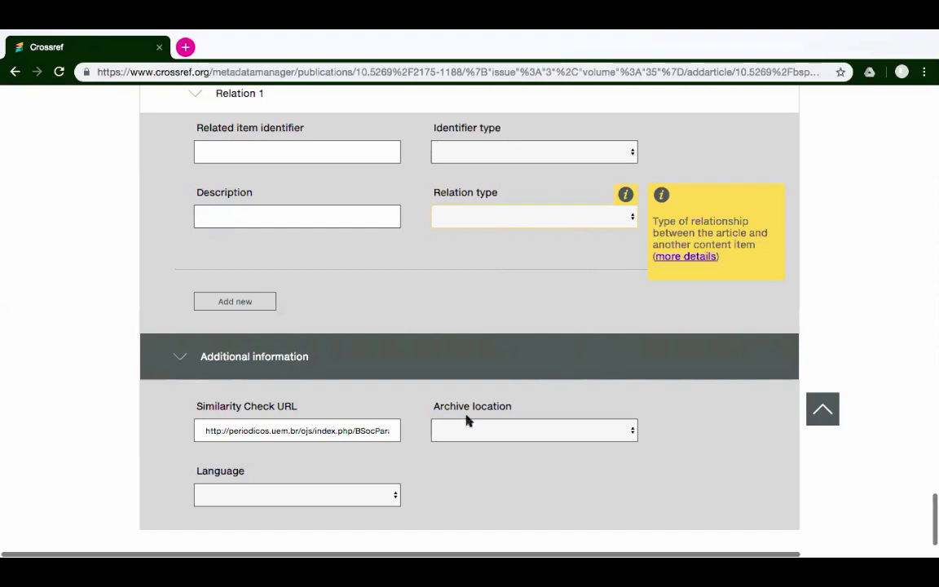
# - Set the article's archive location to LOCKSS and its language to English
pyautogui.click(632, 435)
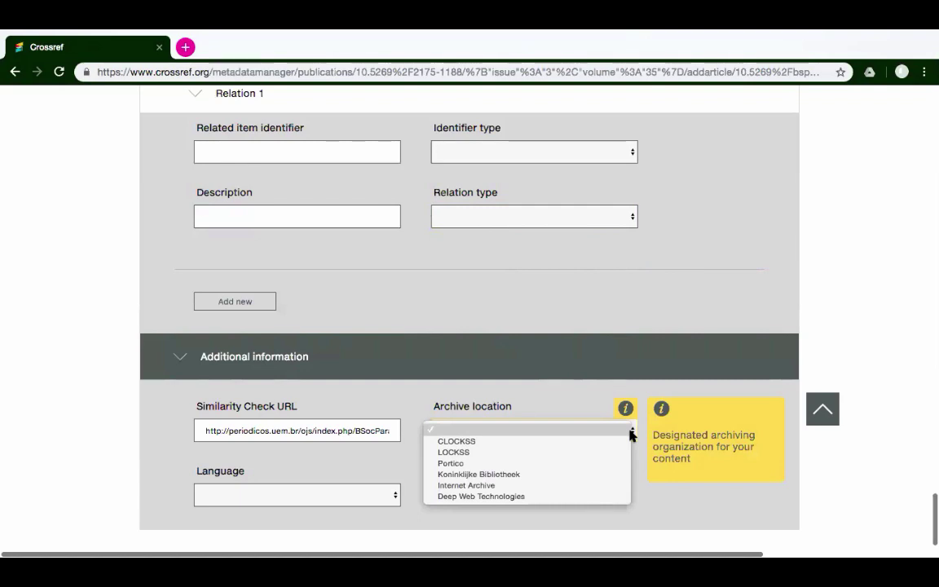
pyautogui.click(505, 452)
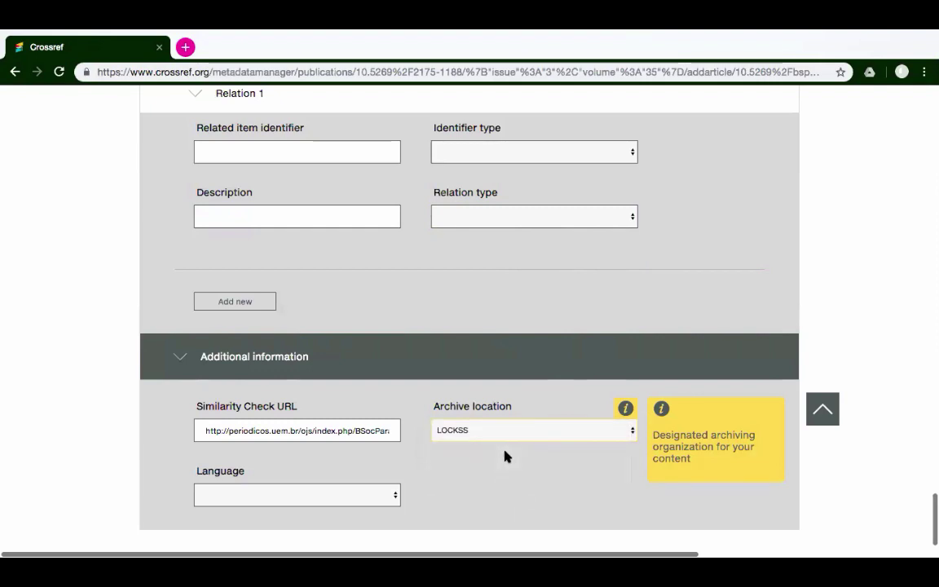
pyautogui.click(397, 499)
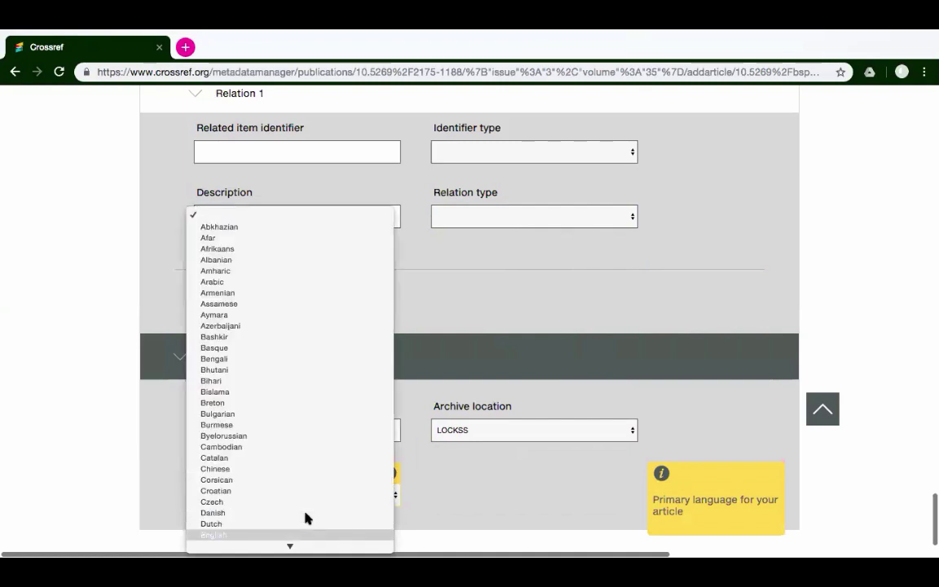
pyautogui.click(253, 536)
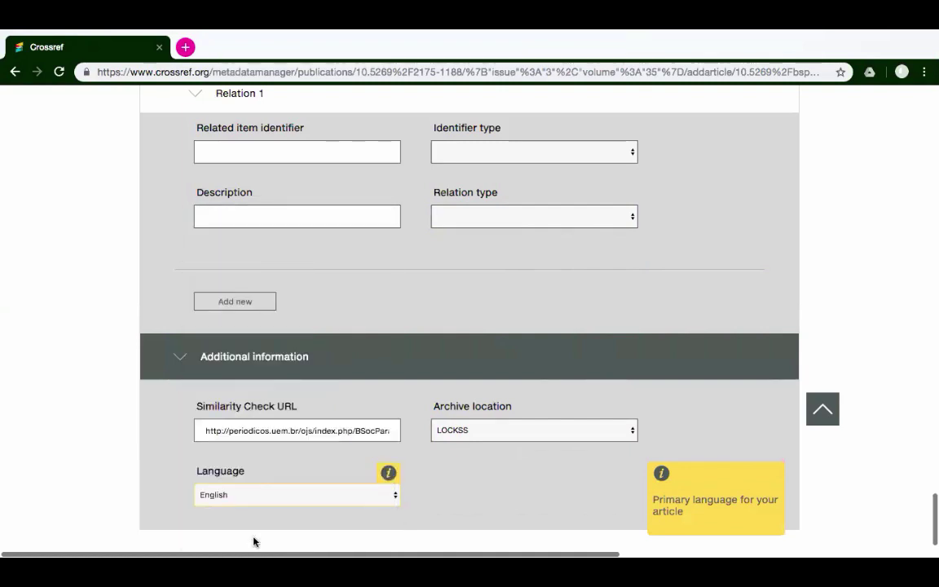
# - Save the article again with LOCKSS and English, then bring up the Continue finishing options
pyautogui.click(822, 410)
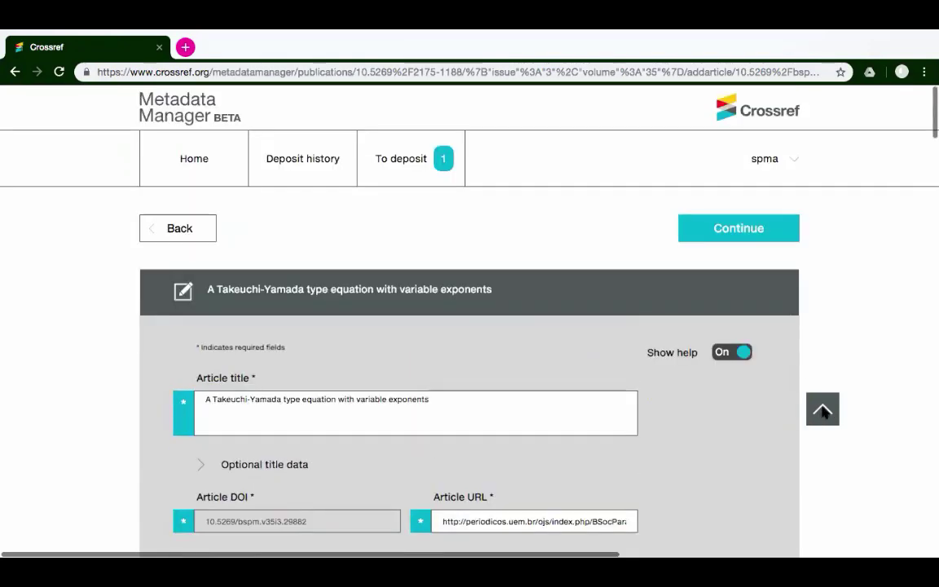
pyautogui.click(744, 232)
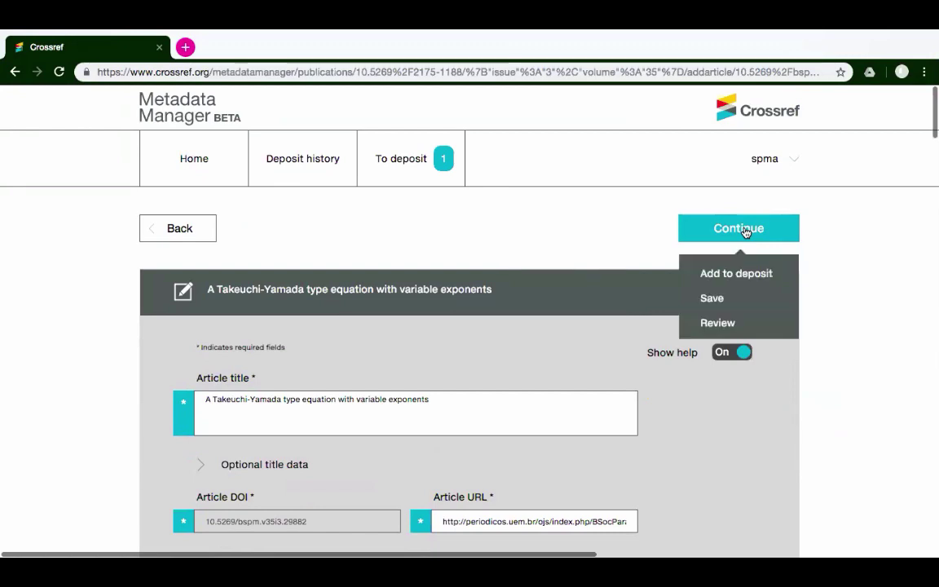
pyautogui.click(720, 299)
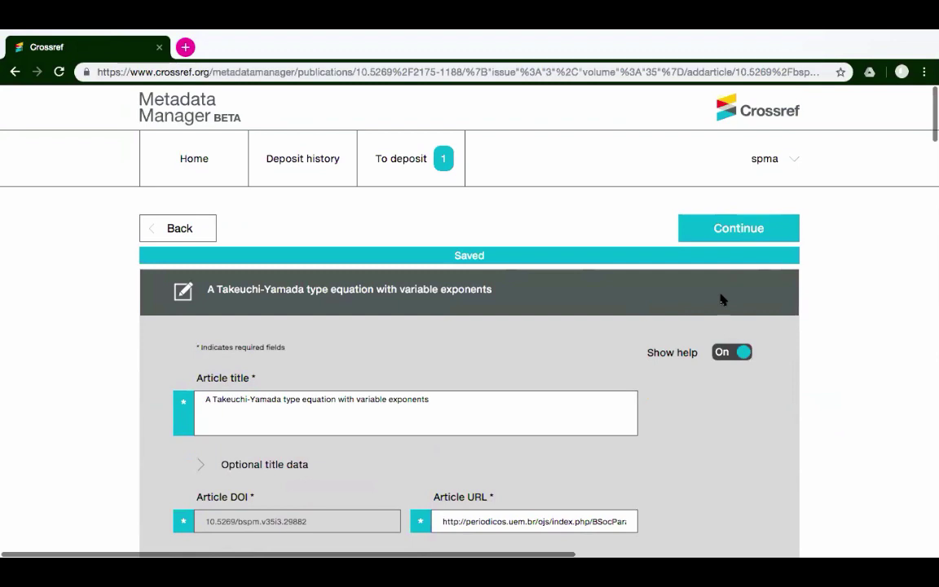
pyautogui.click(748, 235)
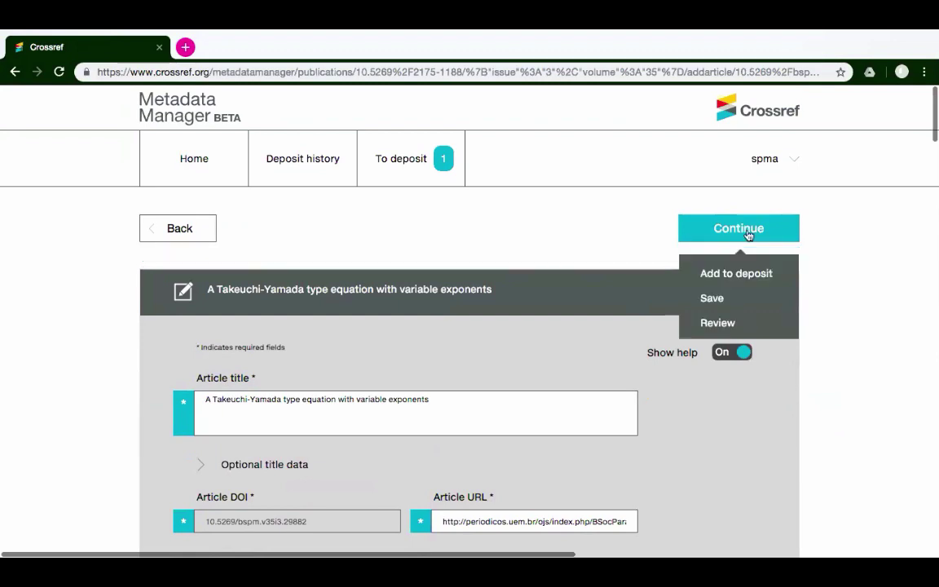
# - Open the metadata Review preview and check the funder line in its funding section
pyautogui.click(731, 324)
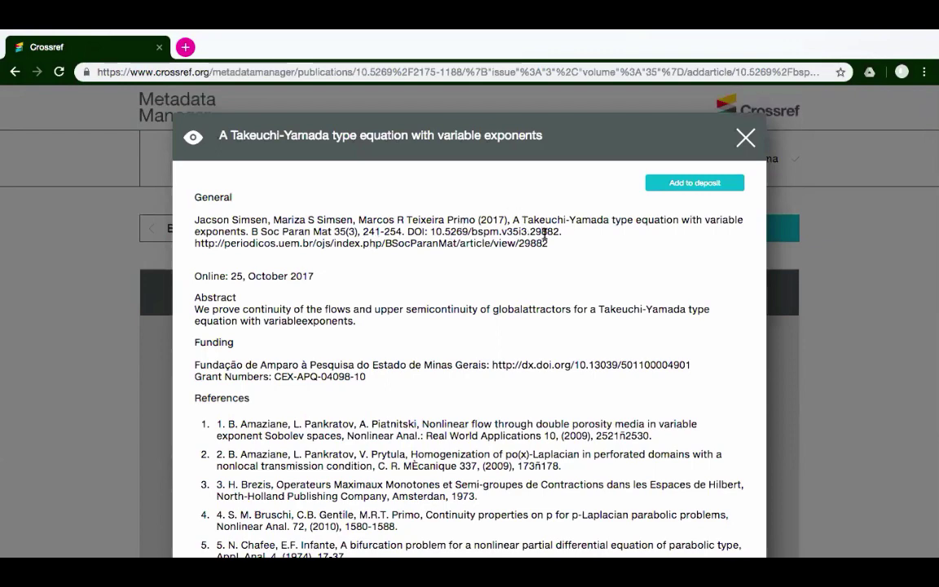
pyautogui.scroll(-5, 545, 234)
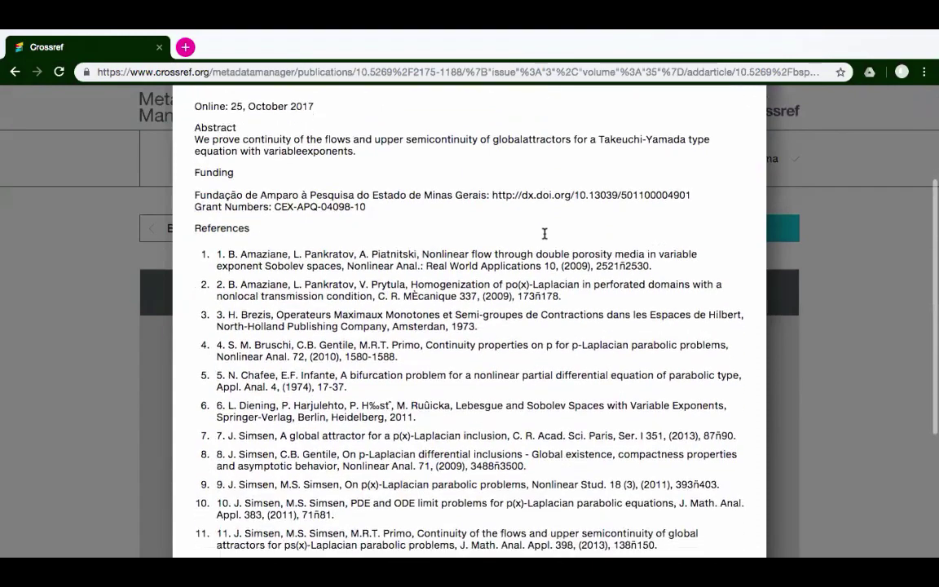
pyautogui.scroll(-1, 545, 234)
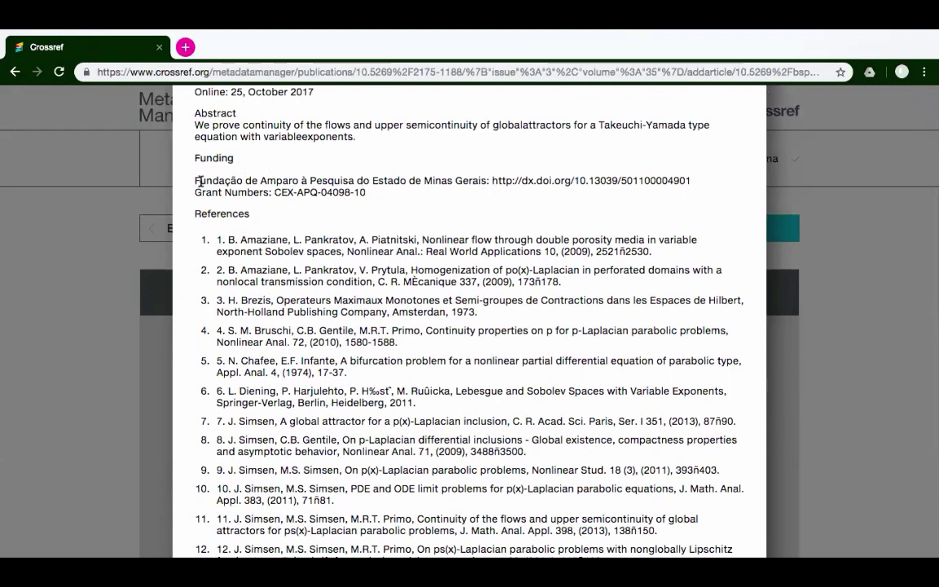
pyautogui.moveTo(197, 180); pyautogui.dragTo(699, 179)
pyautogui.click(699, 178)
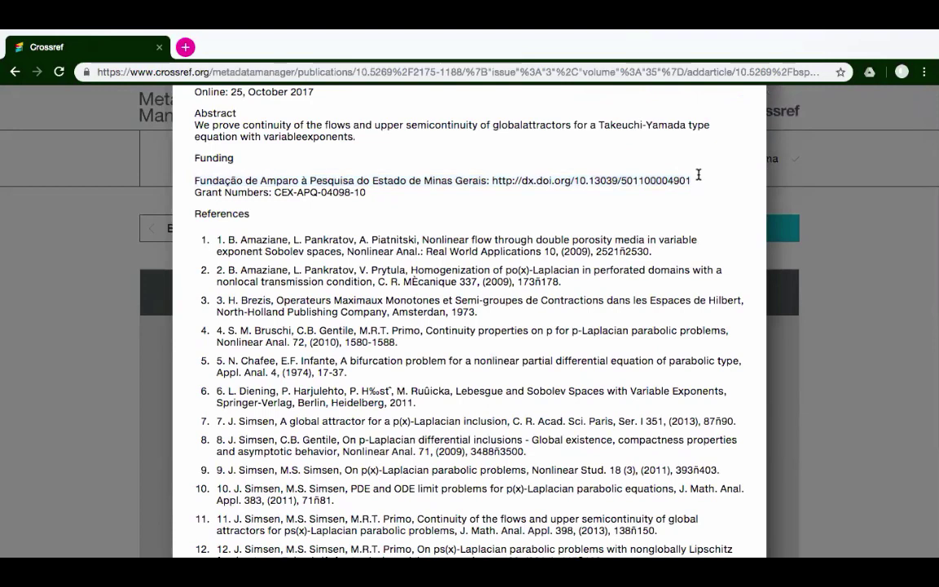
# - Inspect the CEX grant number, then add the reviewed article to the deposit
pyautogui.doubleClick(281, 193)
pyautogui.rightClick(293, 194)
pyautogui.press('Escape')
pyautogui.click(365, 196)
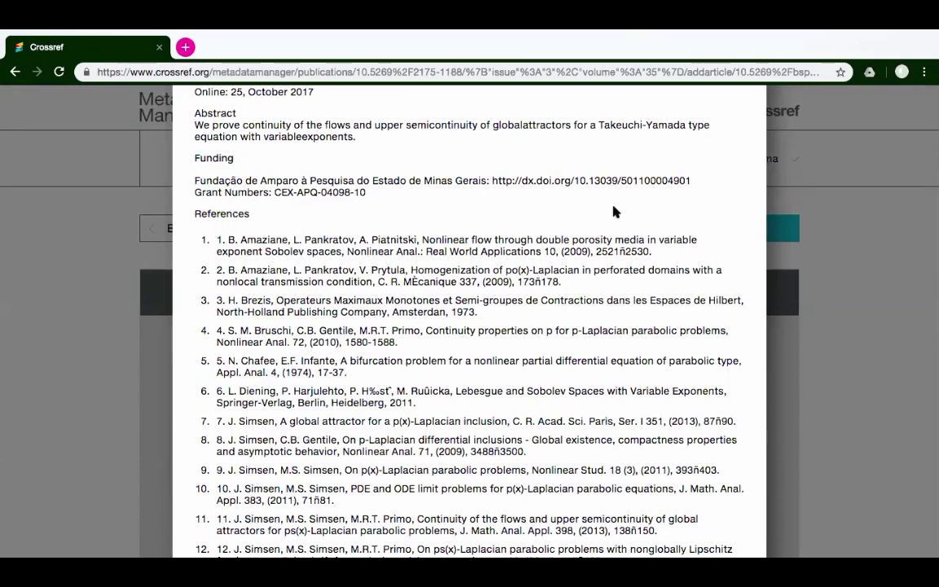
pyautogui.scroll(5, 614, 212)
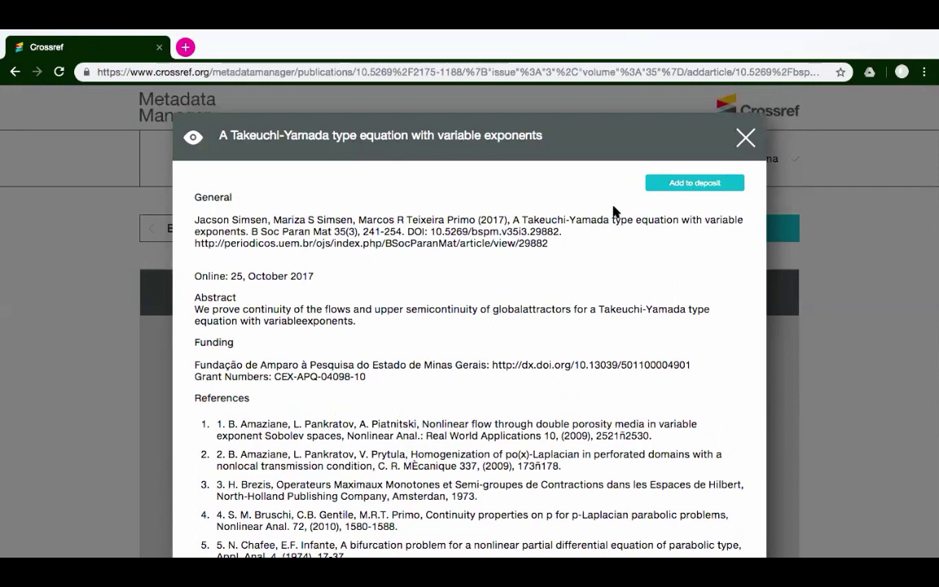
pyautogui.click(689, 184)
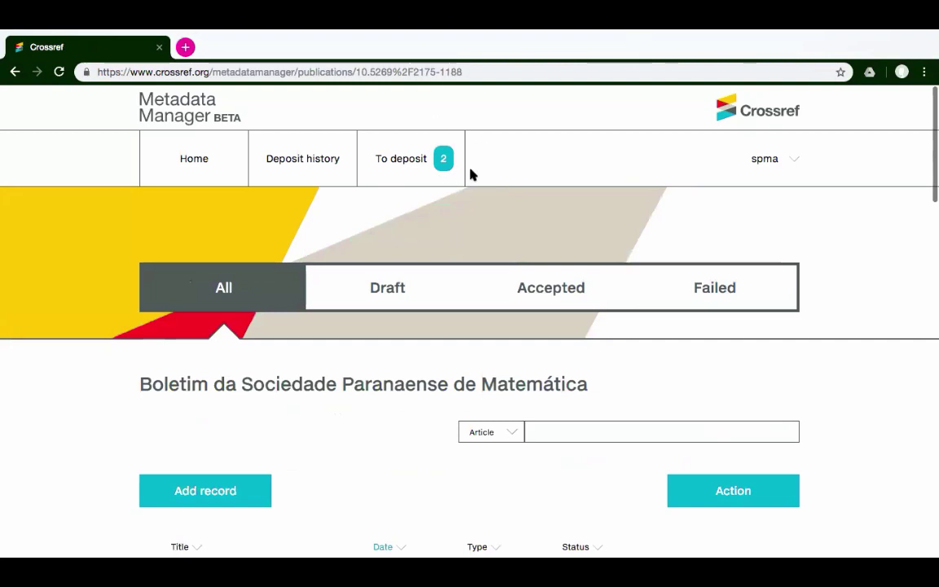
# - Open the To deposit cart and check both queued draft articles, including Takeuchi-Yamada
pyautogui.click(405, 158)
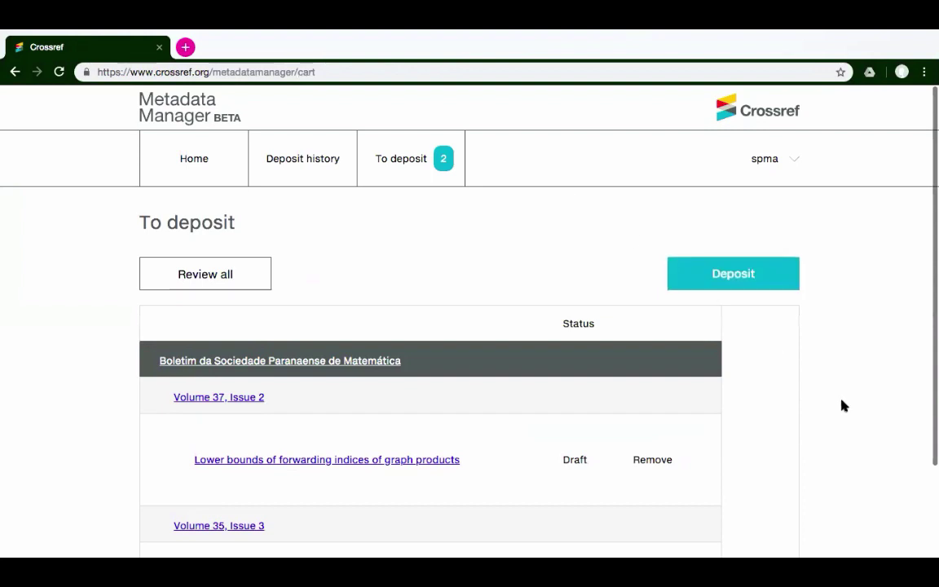
pyautogui.scroll(-3, 844, 405)
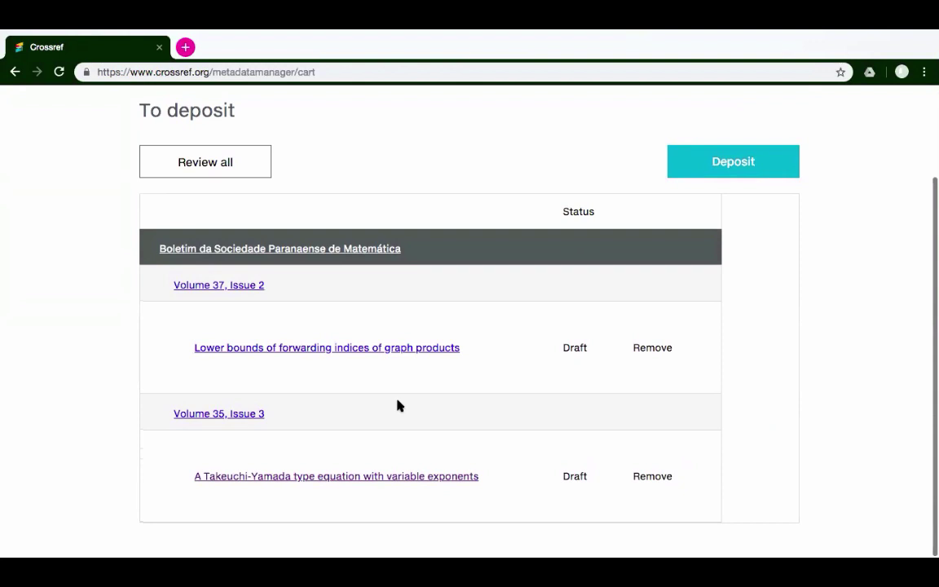
pyautogui.scroll(3, 399, 405)
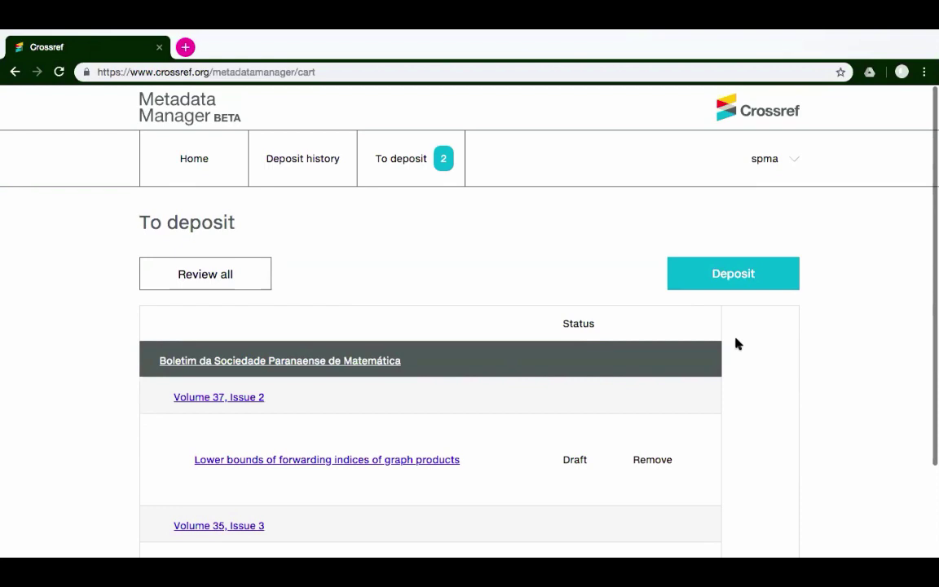
# - Deposit both queued articles and confirm 2 accepted, 0 failed, each Success with a DOI
pyautogui.click(739, 281)
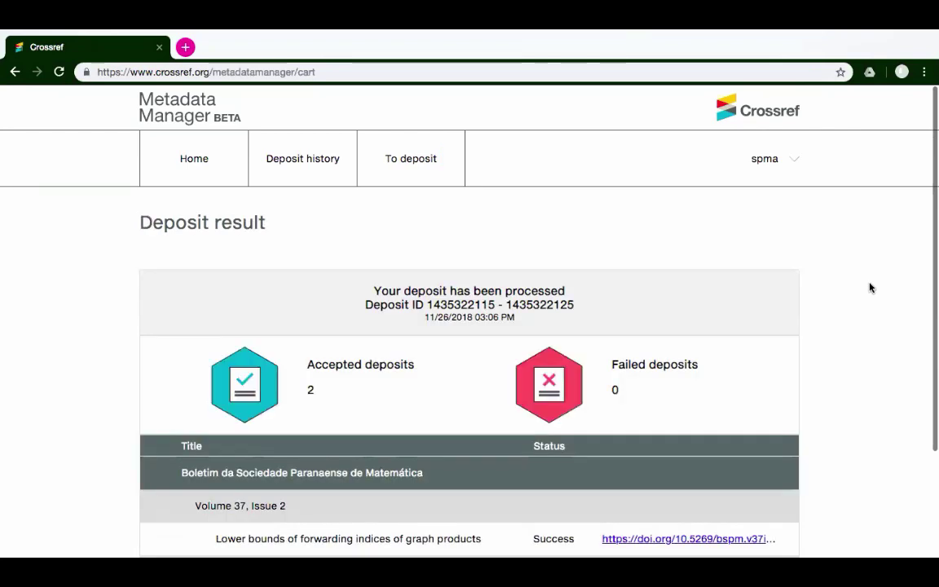
pyautogui.scroll(-3, 870, 287)
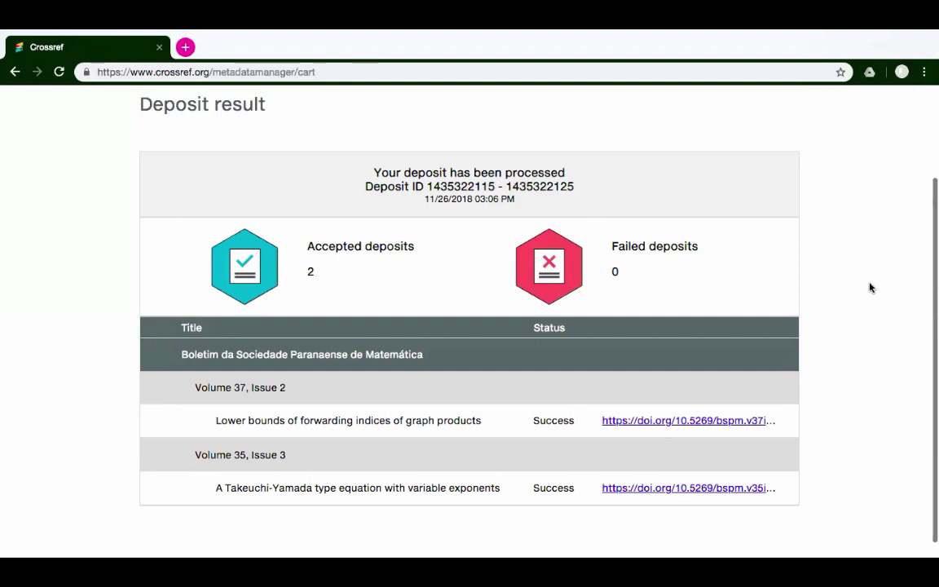
pyautogui.scroll(3, 870, 287)
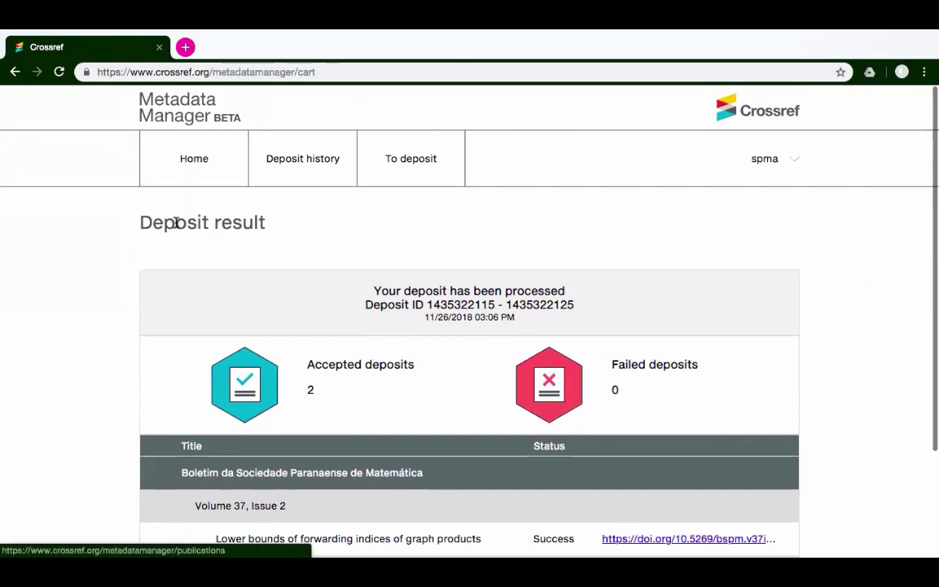
# - Review the Boletim publication's Accepted articles by issue, including Takeuchi-Yamada under Volume 35, Issue 3
pyautogui.click(190, 172)
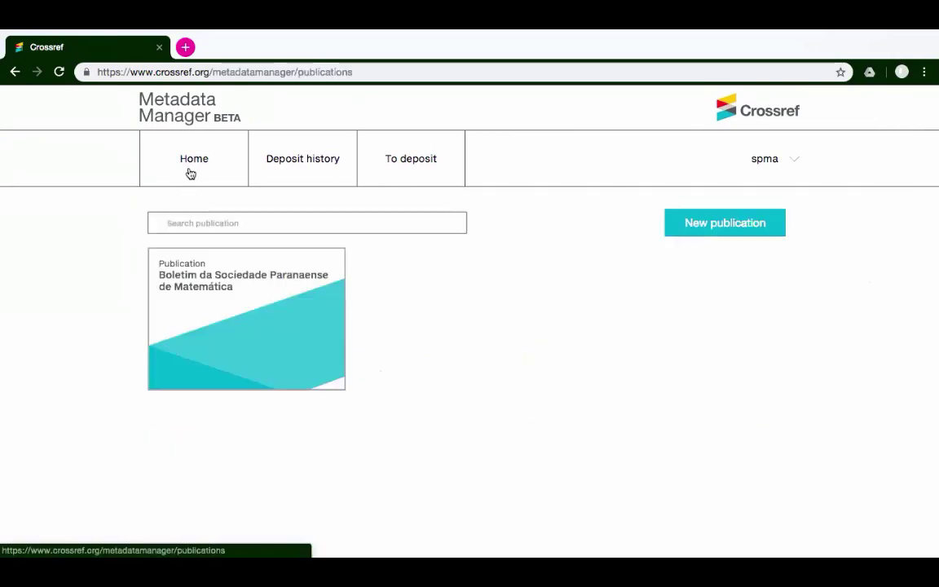
pyautogui.click(237, 293)
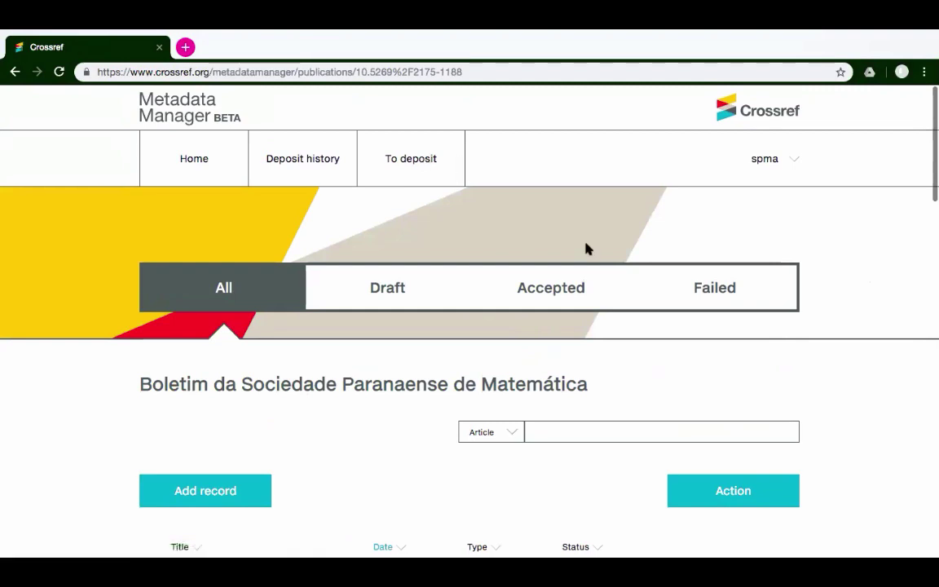
pyautogui.click(567, 288)
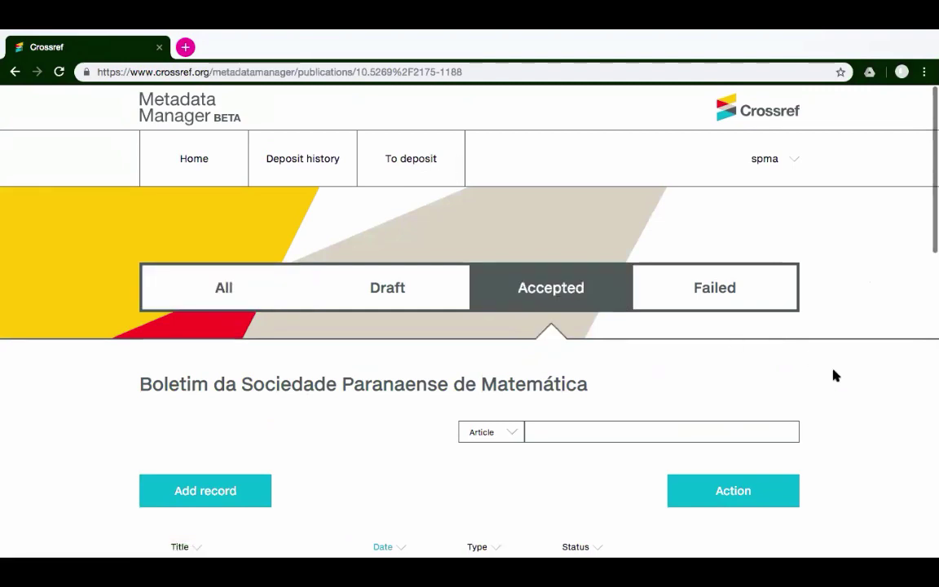
pyautogui.scroll(-5, 834, 375)
pyautogui.scroll(-2, 834, 375)
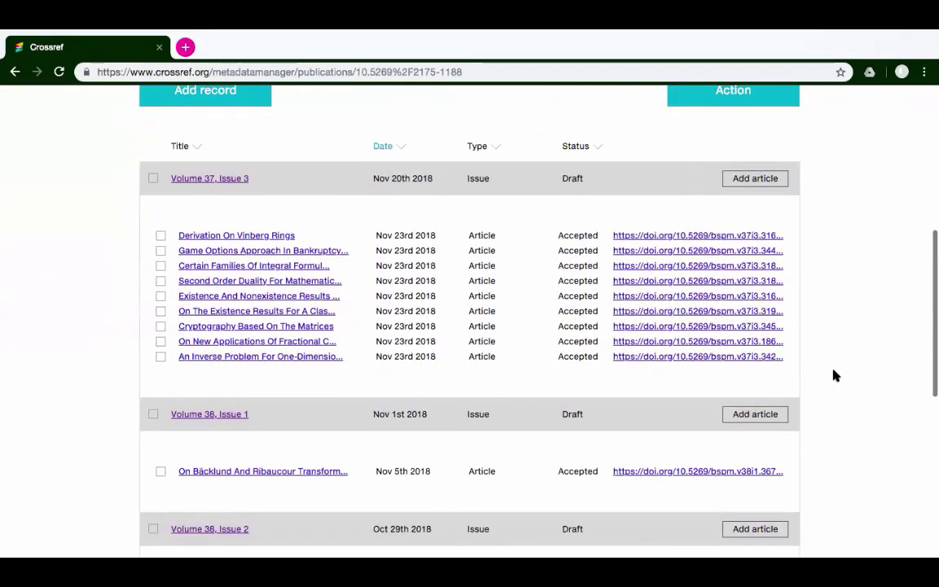
pyautogui.scroll(-2, 834, 375)
pyautogui.scroll(-3, 834, 375)
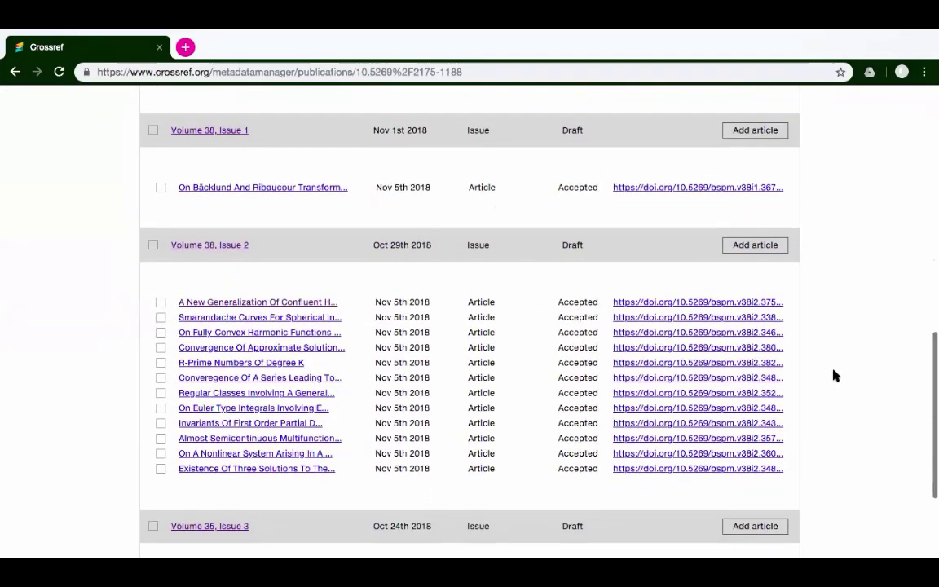
pyautogui.scroll(-2, 834, 375)
pyautogui.scroll(-2, 834, 375)
pyautogui.scroll(10, 834, 375)
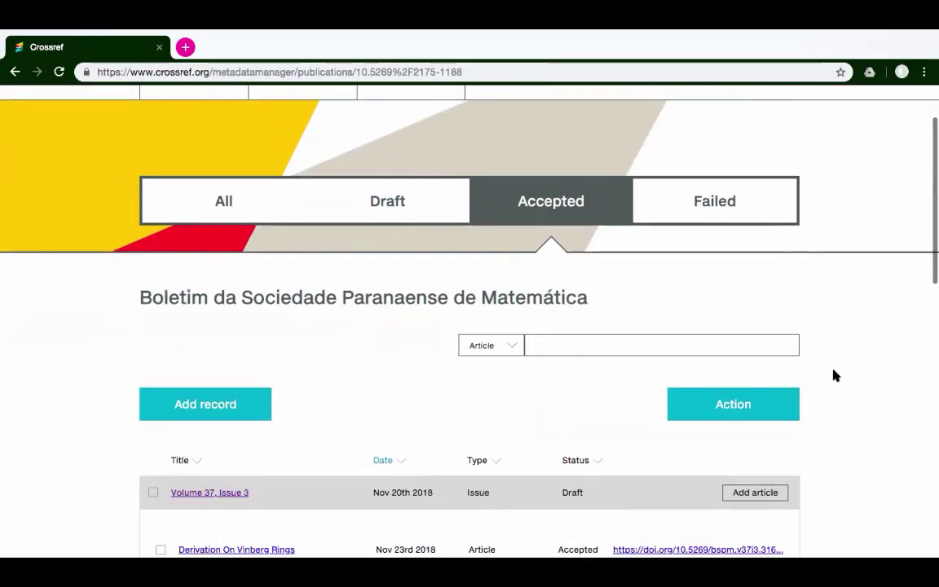
pyautogui.scroll(-10, 834, 375)
pyautogui.scroll(10, 834, 375)
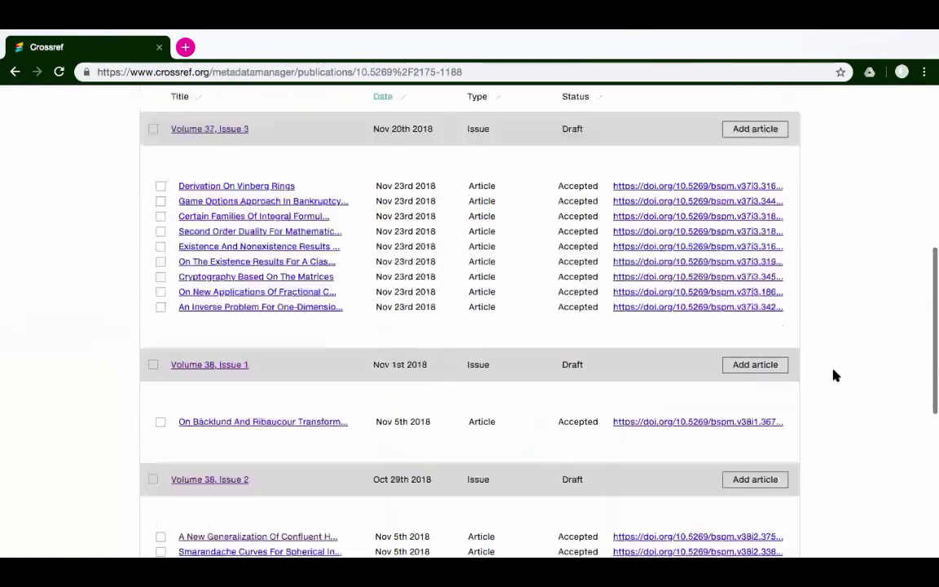
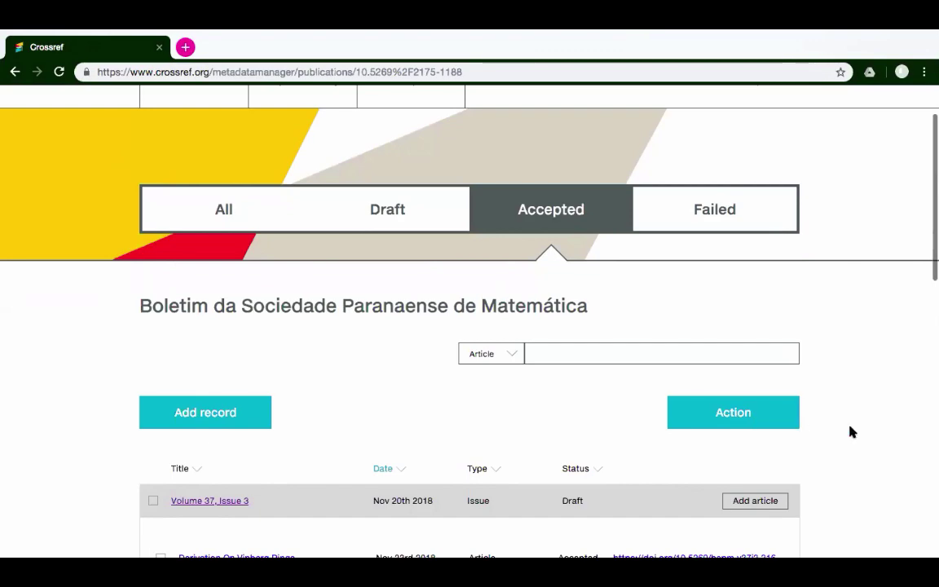
# - Check the bulk Action menu, then open the Derivation On Vinberg Rings article's metadata form
pyautogui.scroll(-3, 849, 430)
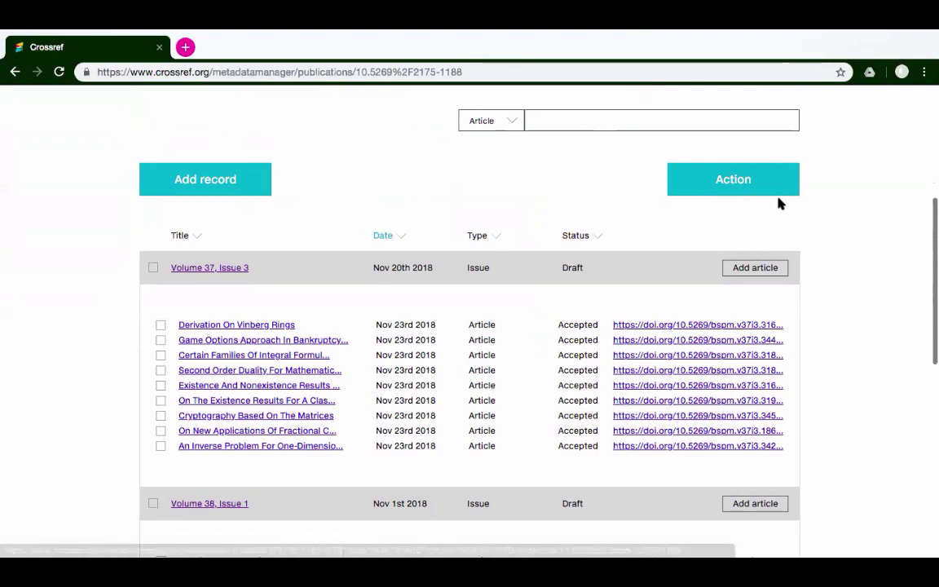
pyautogui.click(742, 190)
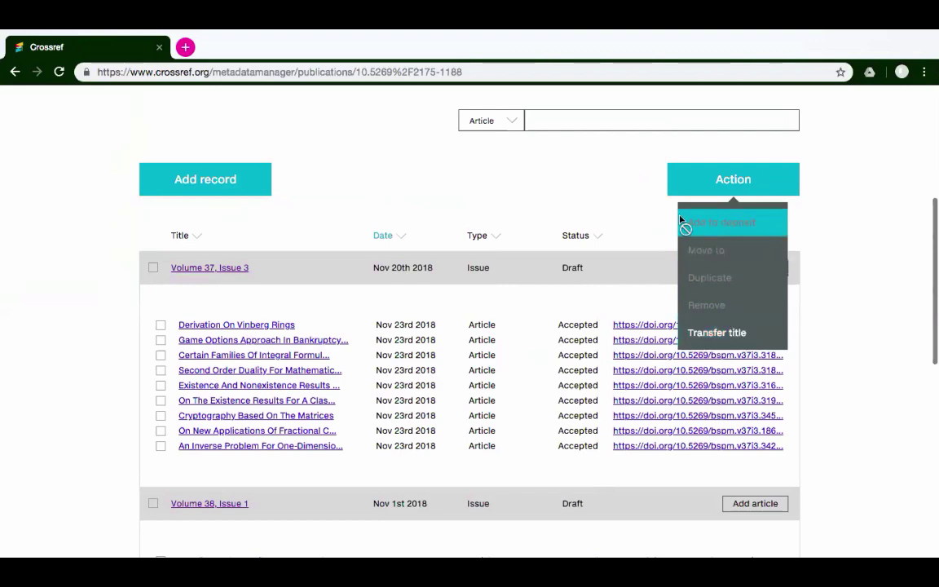
pyautogui.click(599, 201)
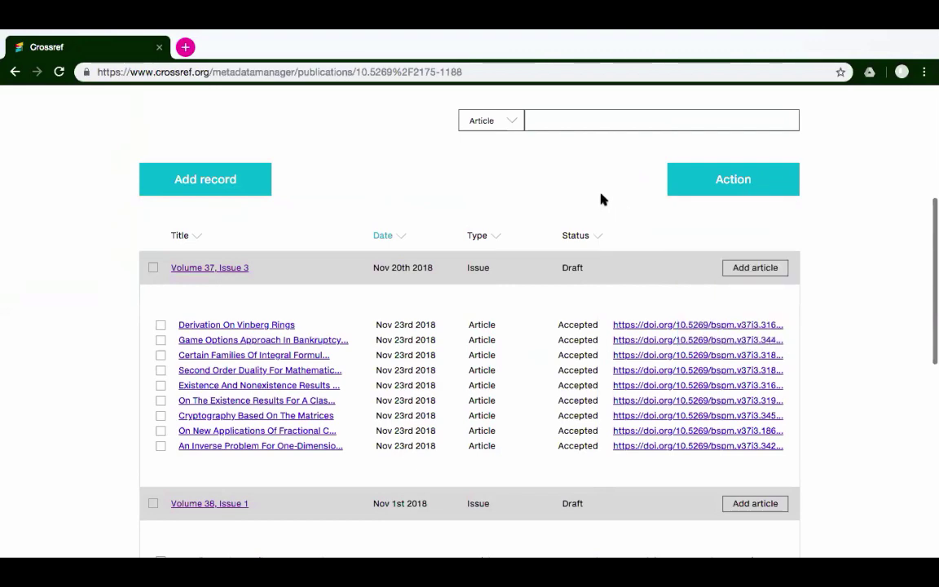
pyautogui.scroll(3, 602, 199)
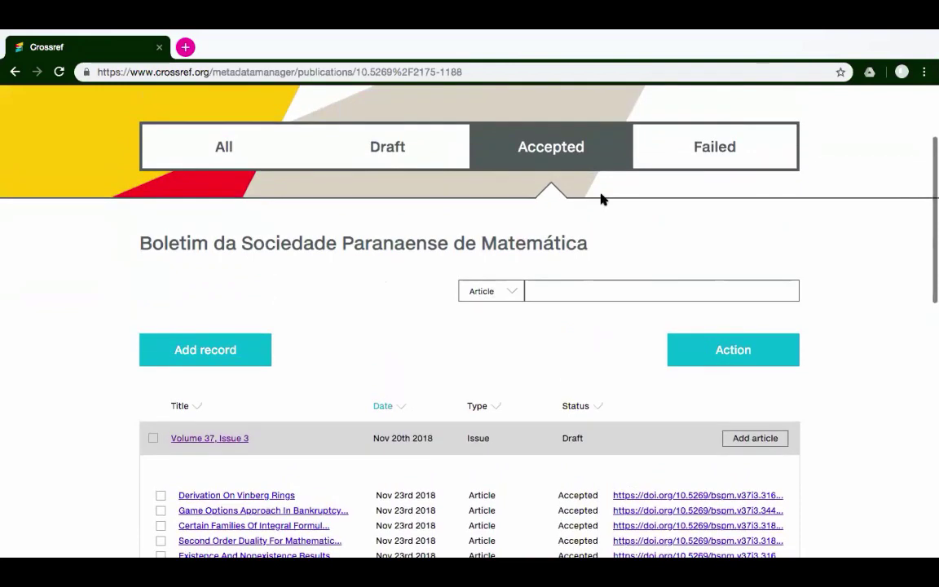
pyautogui.click(253, 497)
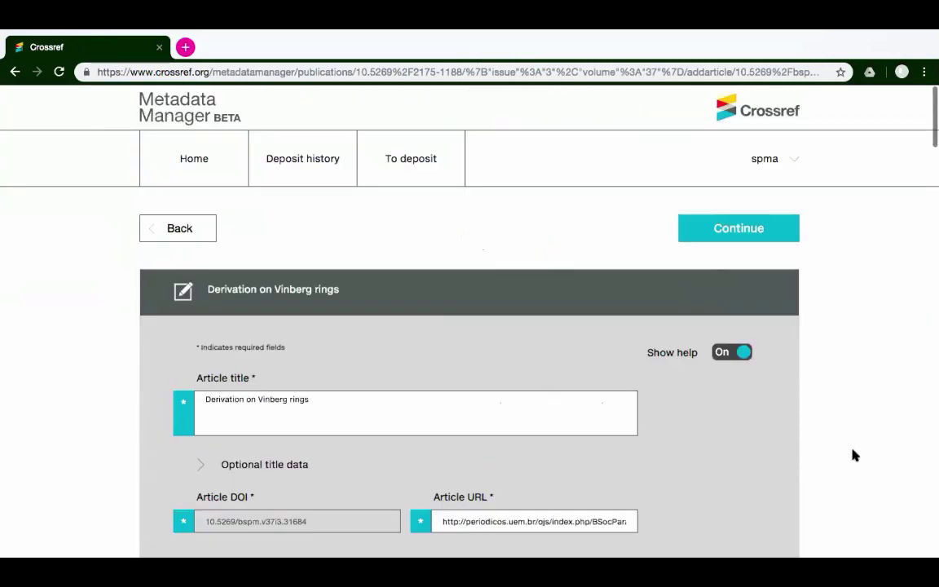
pyautogui.scroll(-5, 854, 453)
pyautogui.scroll(-10, 853, 455)
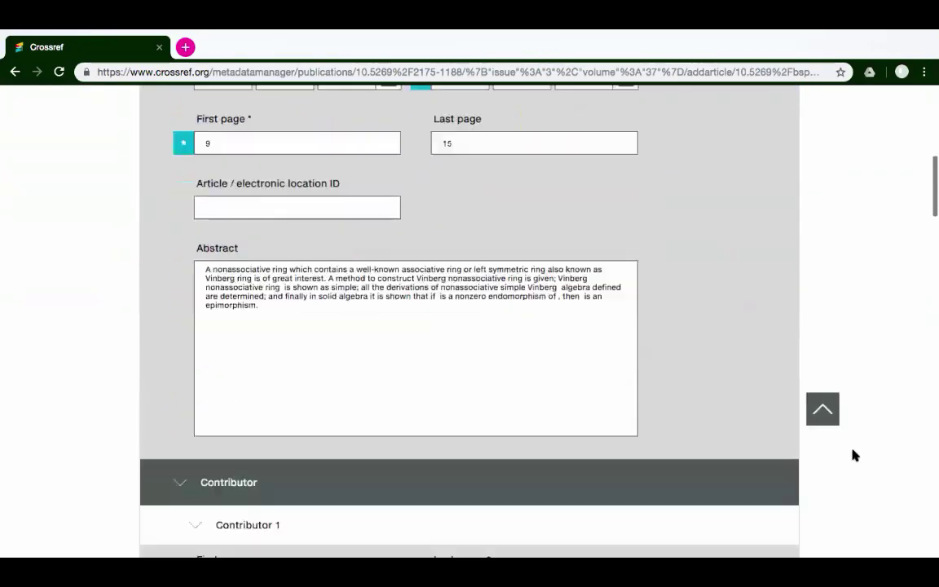
pyautogui.scroll(-6, 854, 455)
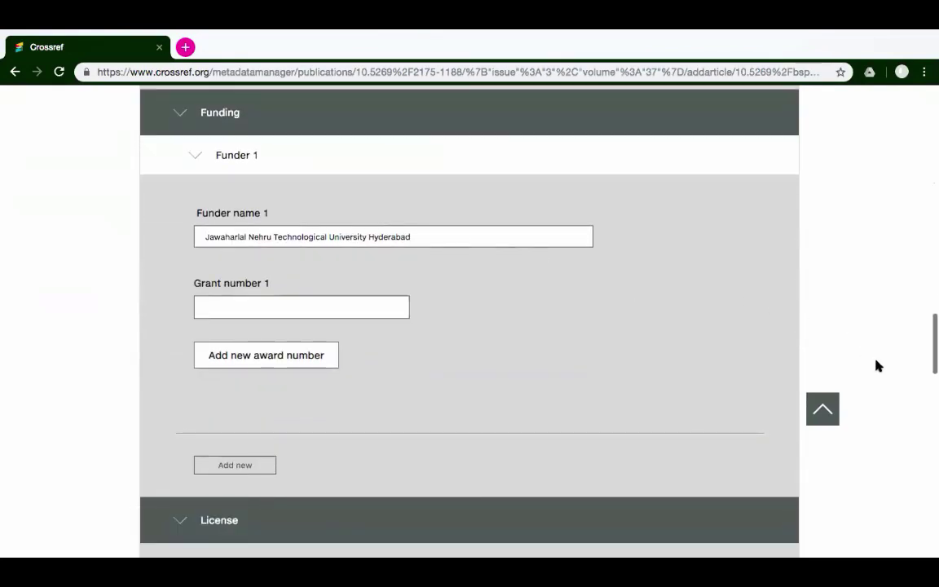
pyautogui.scroll(-3, 877, 365)
pyautogui.scroll(-5, 877, 366)
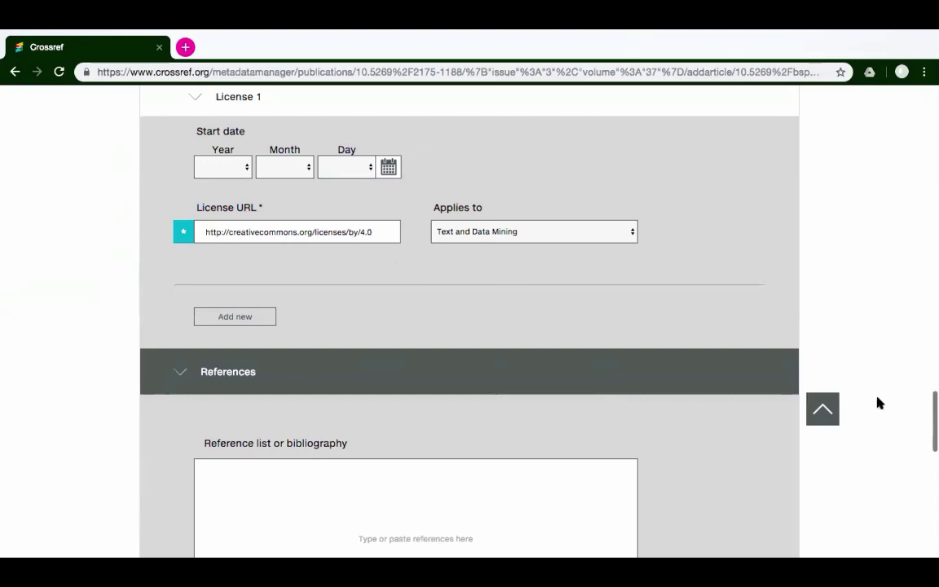
pyautogui.scroll(-7, 877, 401)
pyautogui.scroll(-4, 877, 401)
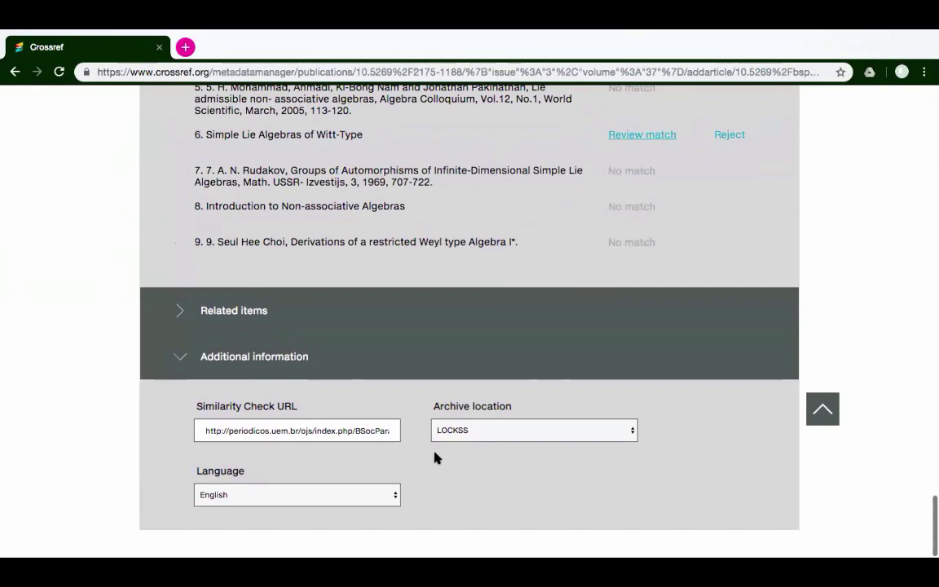
pyautogui.scroll(20, 910, 375)
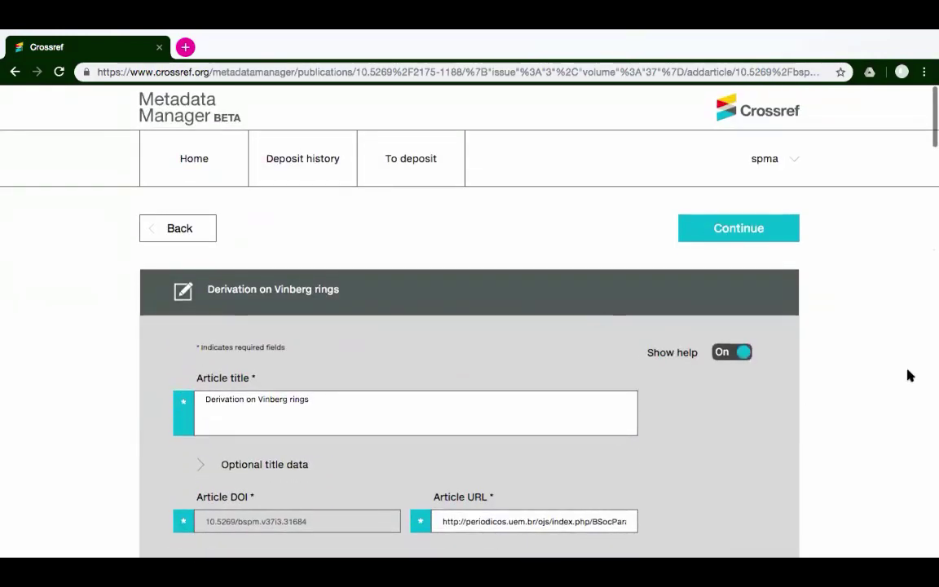
# - Return to the Home page listing the Boletim da Sociedade Paranaense de Matemática publication
pyautogui.click(194, 160)
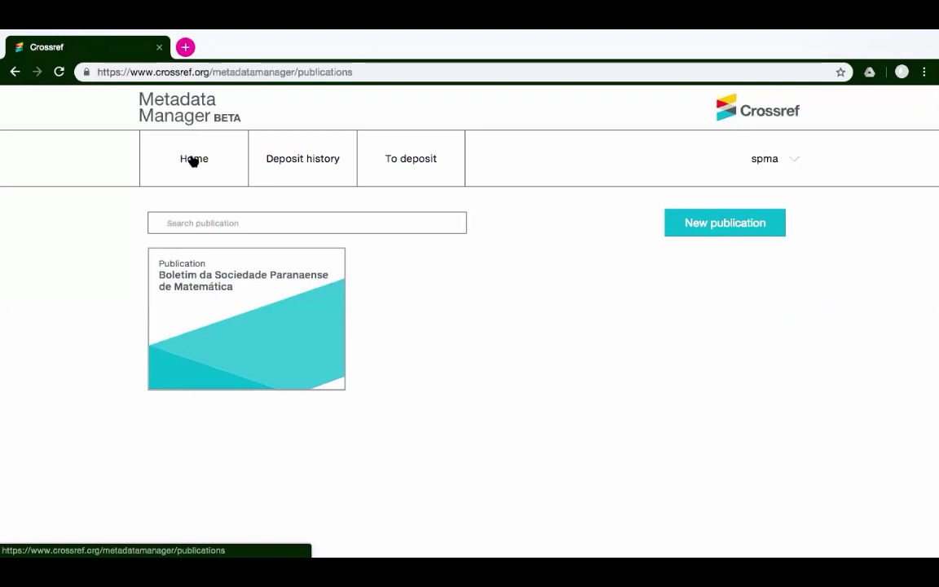
pyautogui.moveTo(319, 33)
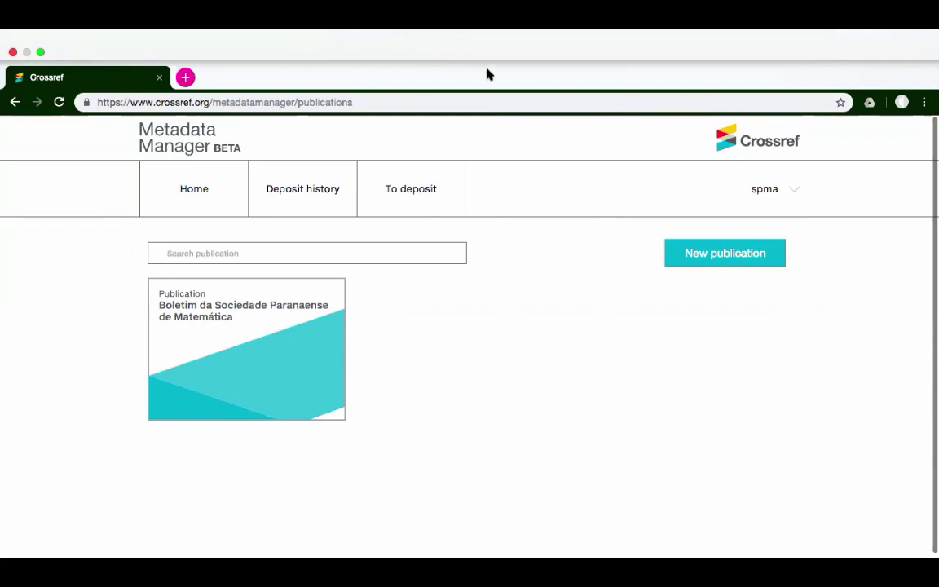
# - Select the page address, then open the Boletim da Sociedade Paranaense de Matemática journal
pyautogui.click(657, 104)
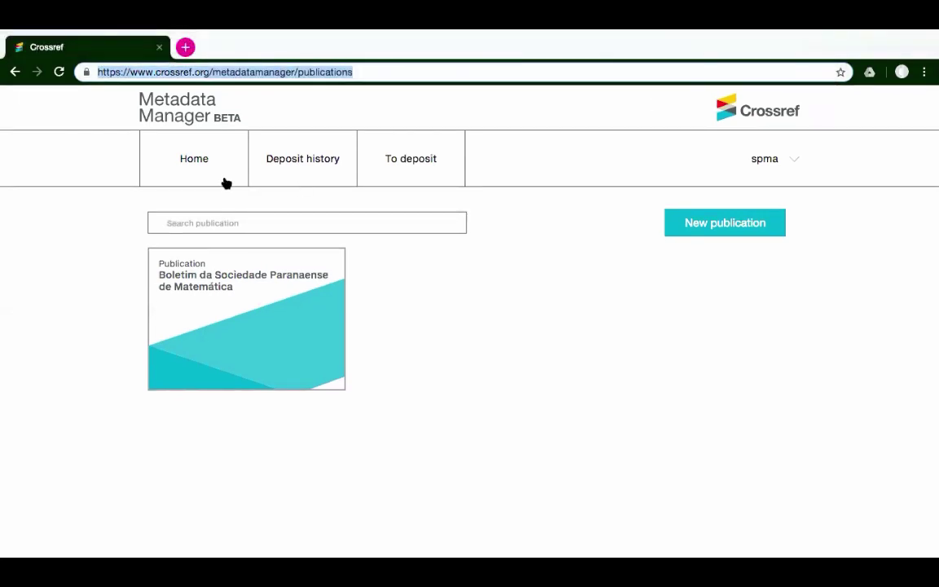
pyautogui.moveTo(245, 291)
pyautogui.click(231, 291)
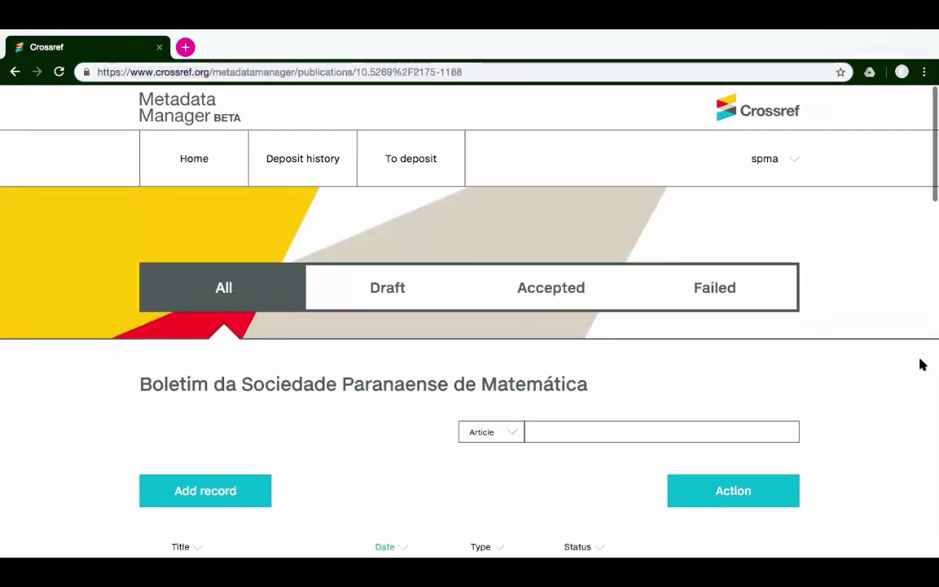
# - Show the journal's Add record choices for a new article or volume/issue
pyautogui.scroll(-2, 922, 363)
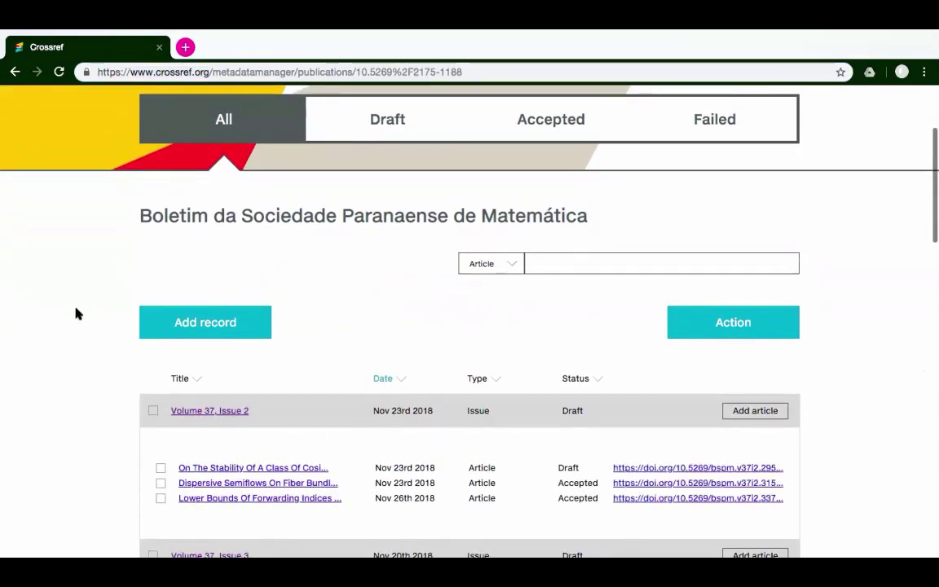
pyautogui.click(199, 325)
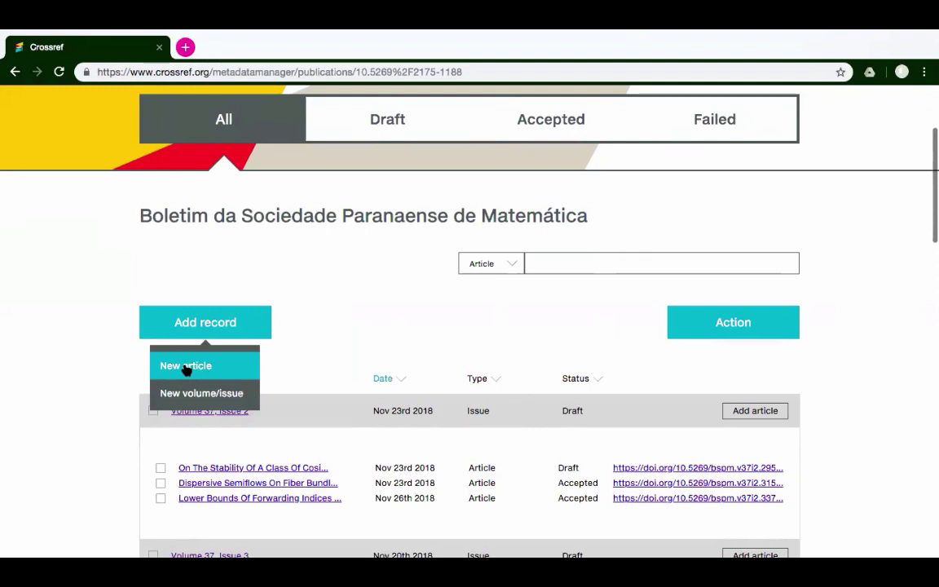
# - Close the add-record choices without creating a new article record
pyautogui.click(186, 367)
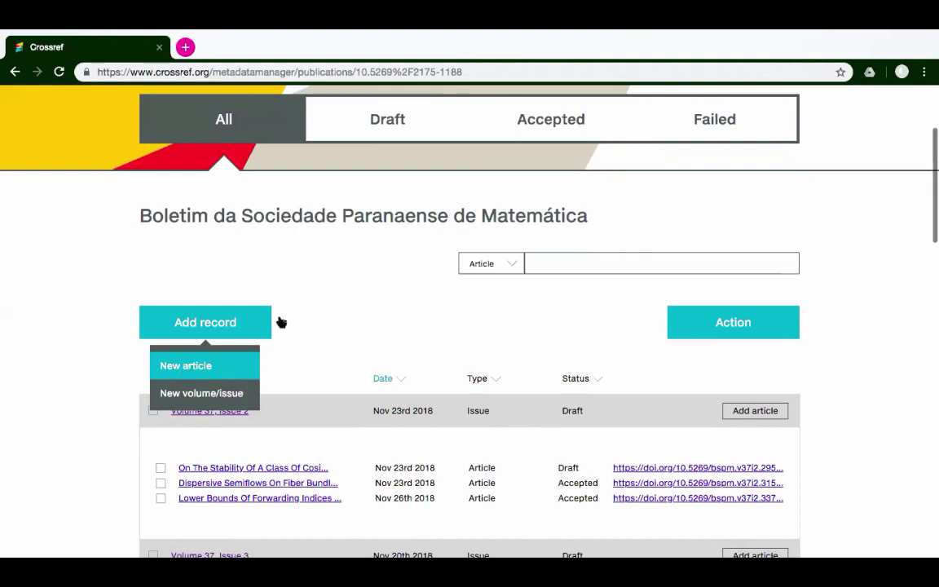
pyautogui.moveTo(590, 36)
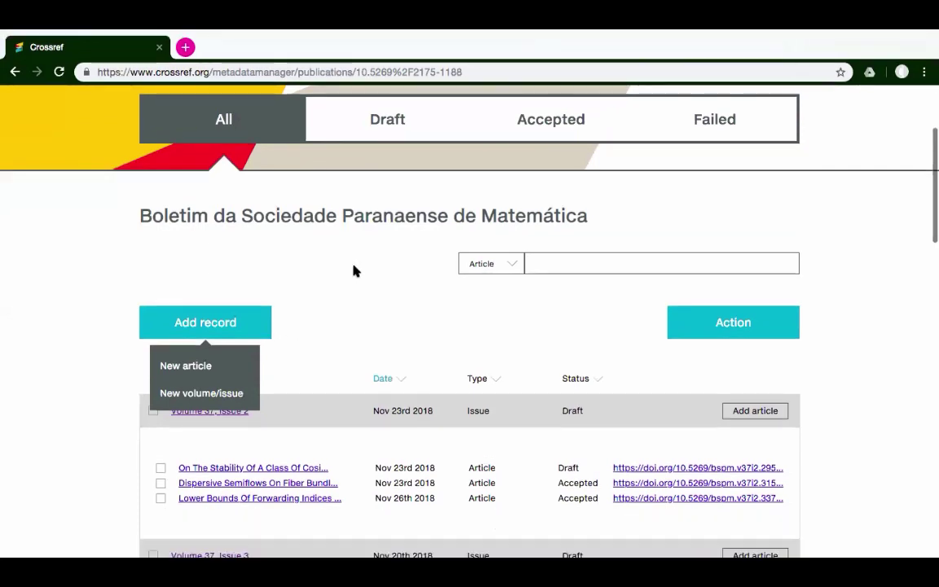
pyautogui.click(353, 270)
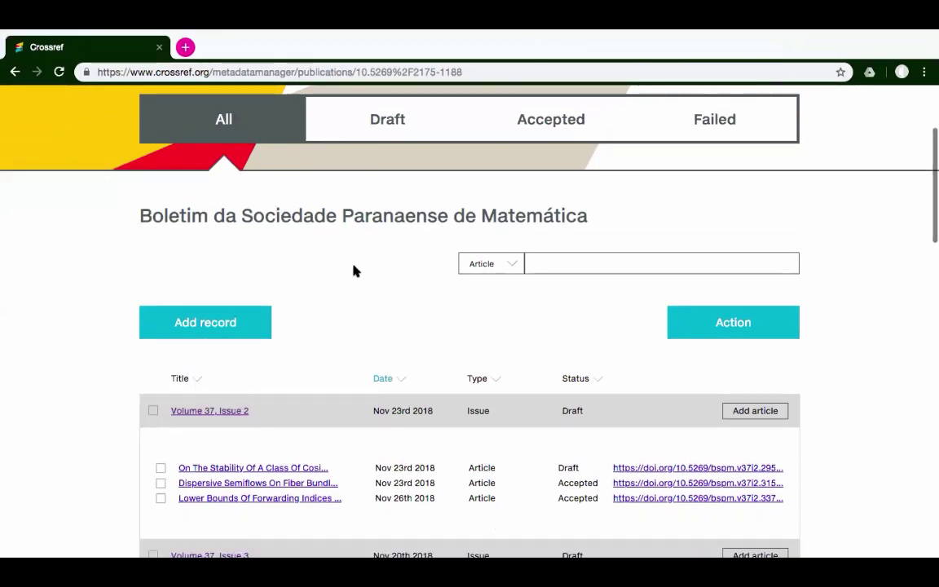
# - Paste a reference citation into the record search, then clear it again
pyautogui.click(540, 258)
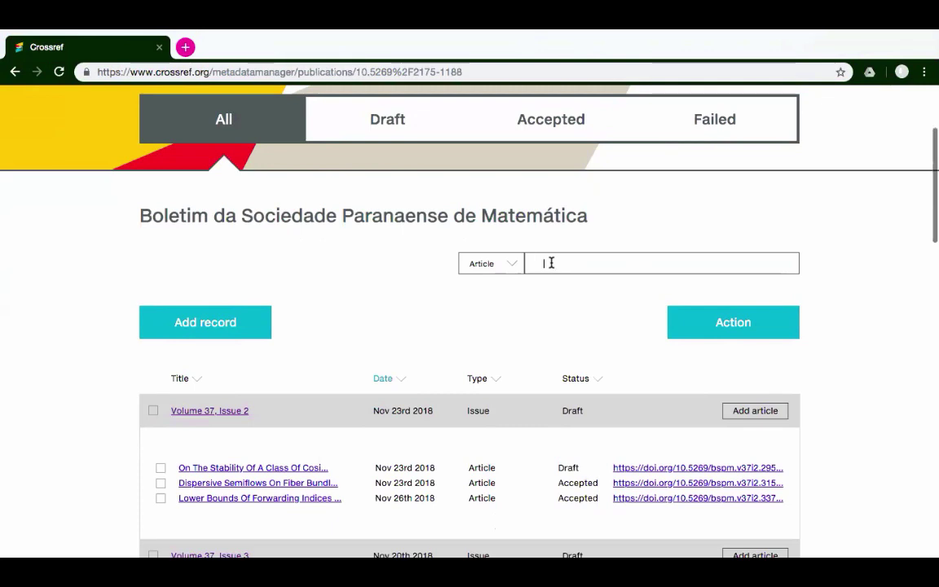
pyautogui.hotkey('ctrl', 'v')
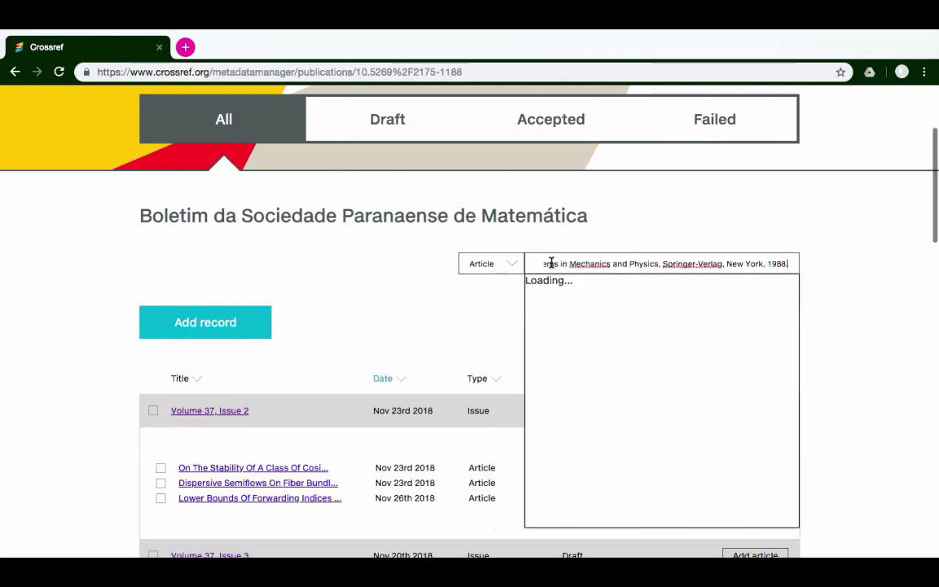
pyautogui.press('Left')
pyautogui.press('Left')
pyautogui.press('Left')
pyautogui.press('Left')
pyautogui.press('Left')
pyautogui.press('Left')
pyautogui.press('Left')
pyautogui.press('Left')
pyautogui.press('Left')
pyautogui.press('Left')
pyautogui.press('Left')
pyautogui.press('Left')
pyautogui.press('Left')
pyautogui.press('Left')
pyautogui.press('Left')
pyautogui.press('Left')
pyautogui.press('Left')
pyautogui.press('Left')
pyautogui.press('Left')
pyautogui.press('Left')
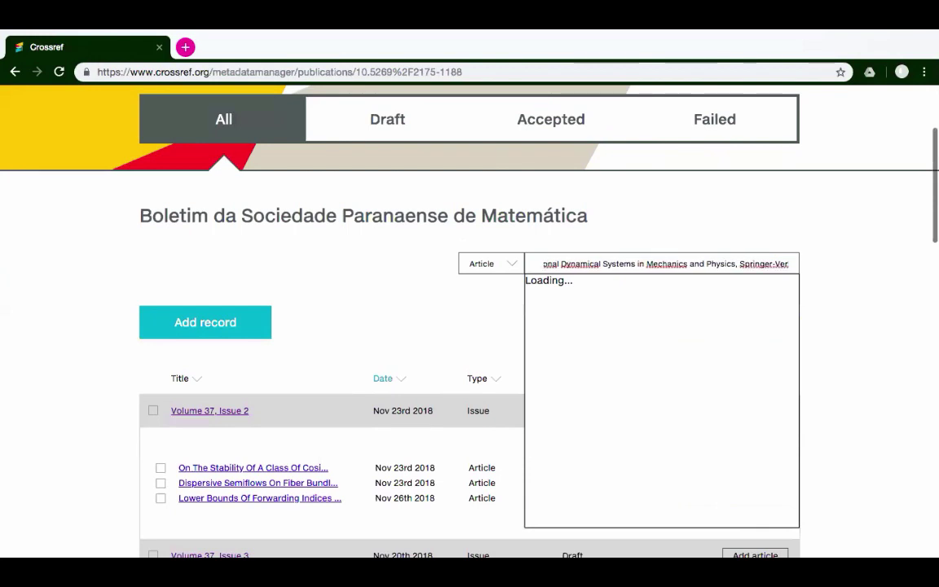
pyautogui.tripleClick(562, 266)
pyautogui.press('BackSpace')
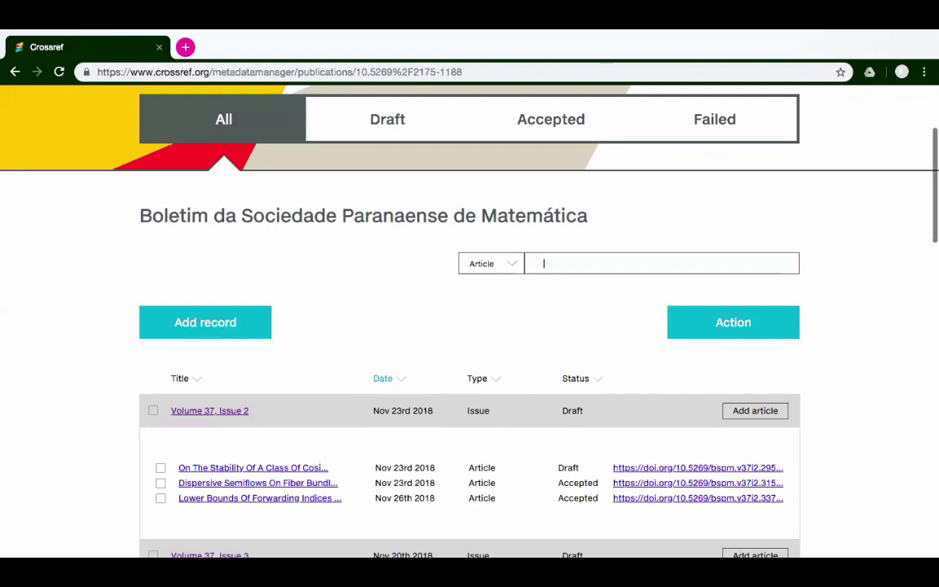
# - Search the articles for the Thin Film Flows driven by Surface Tension title
pyautogui.click(561, 268)
pyautogui.press('super+v')
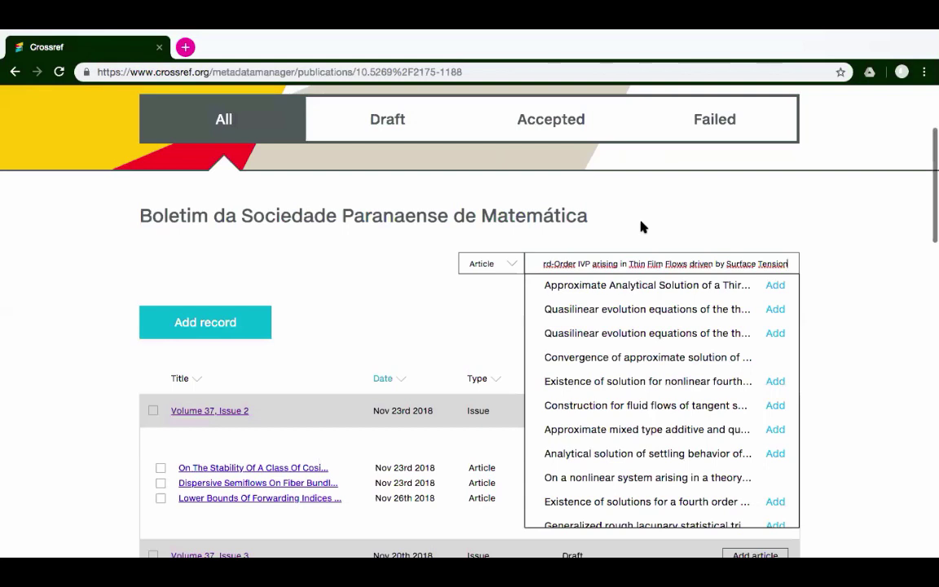
# - Look through the Approximate Analytical Solution article's metadata form, then return Home
pyautogui.click(775, 287)
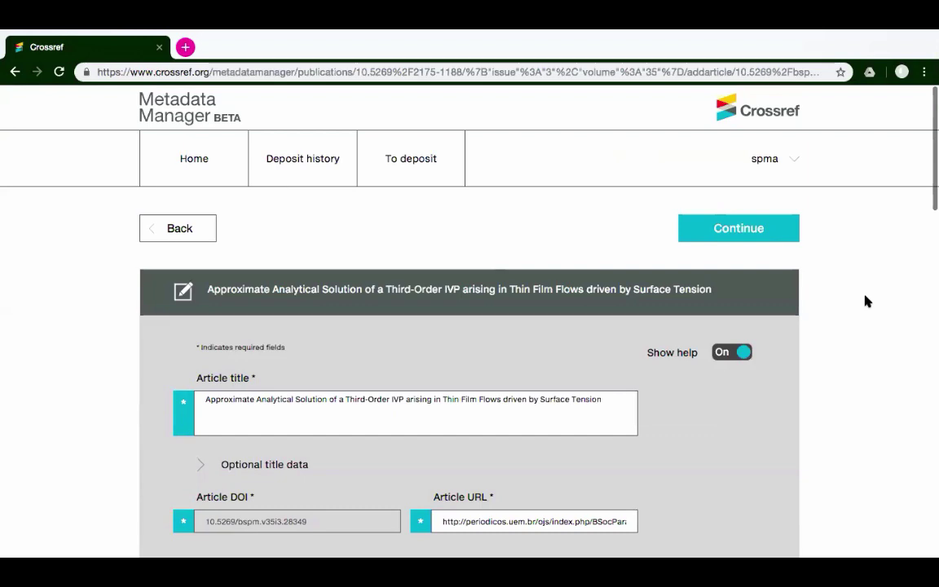
pyautogui.scroll(-3, 867, 302)
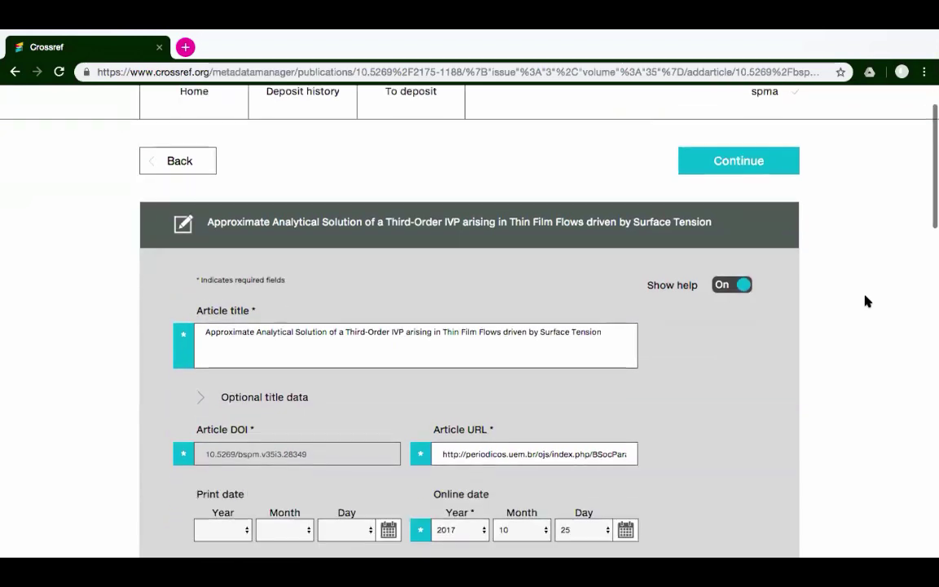
pyautogui.scroll(-15, 866, 302)
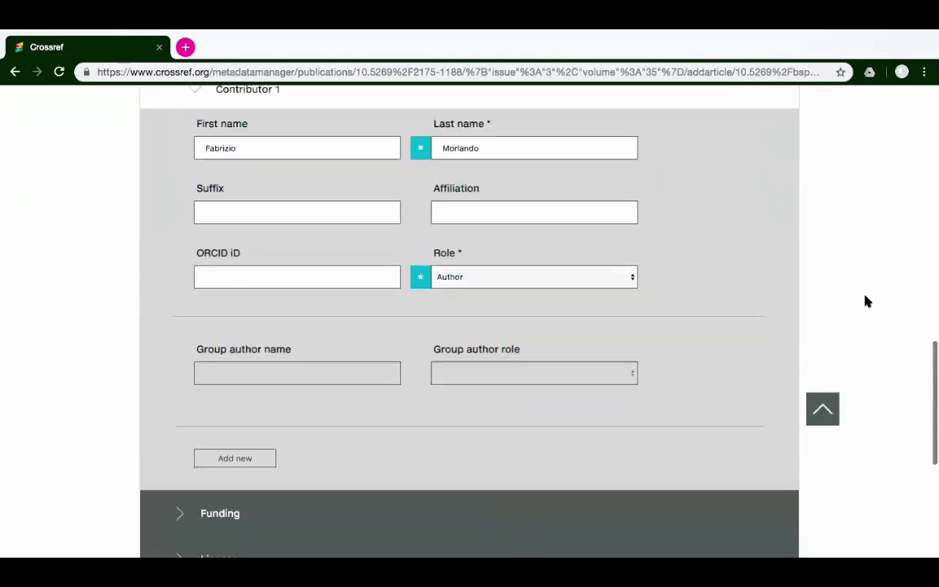
pyautogui.scroll(6, 867, 302)
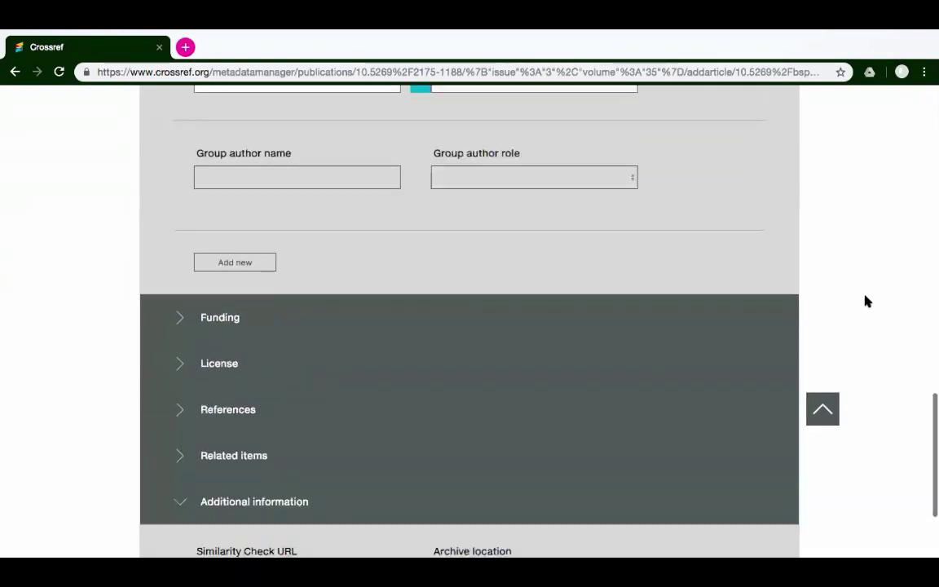
pyautogui.scroll(8, 867, 302)
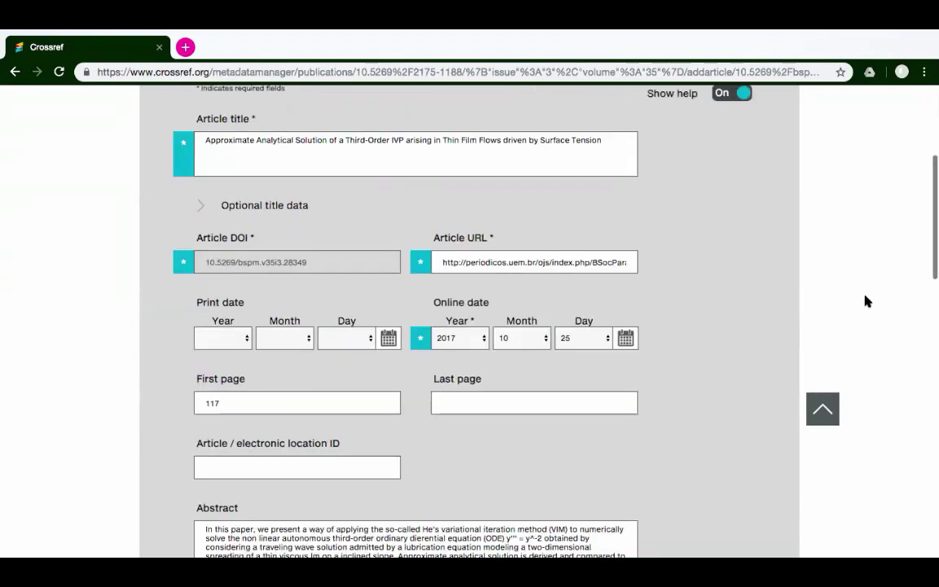
pyautogui.scroll(2, 867, 301)
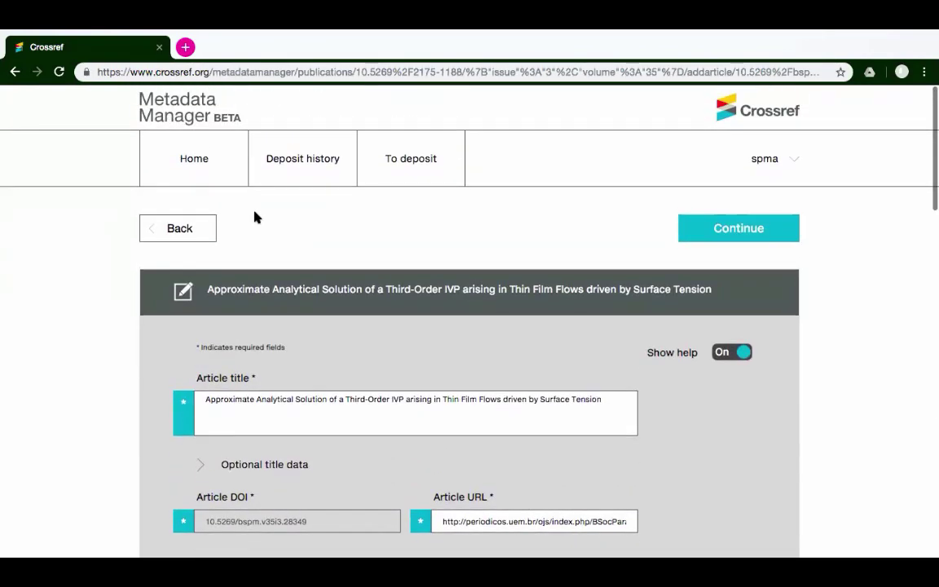
pyautogui.click(184, 171)
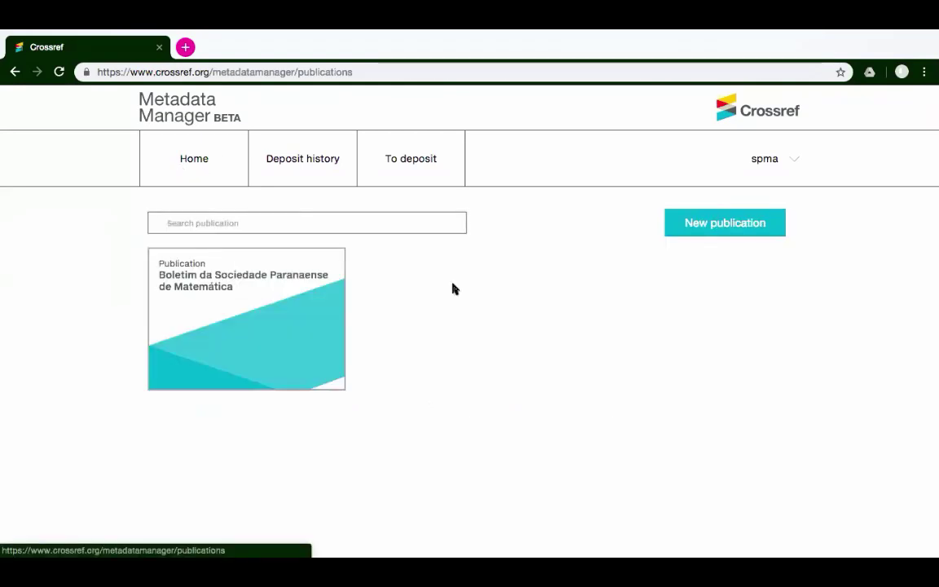
# - Reopen the Boletim journal and scroll to Volume 37, Issue 2's three articles
pyautogui.click(300, 289)
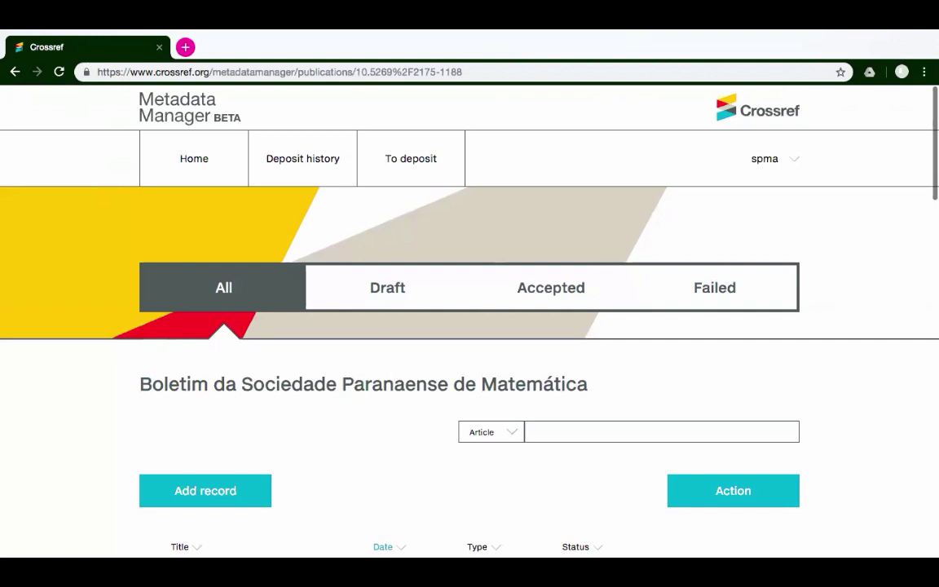
pyautogui.scroll(-3, 895, 429)
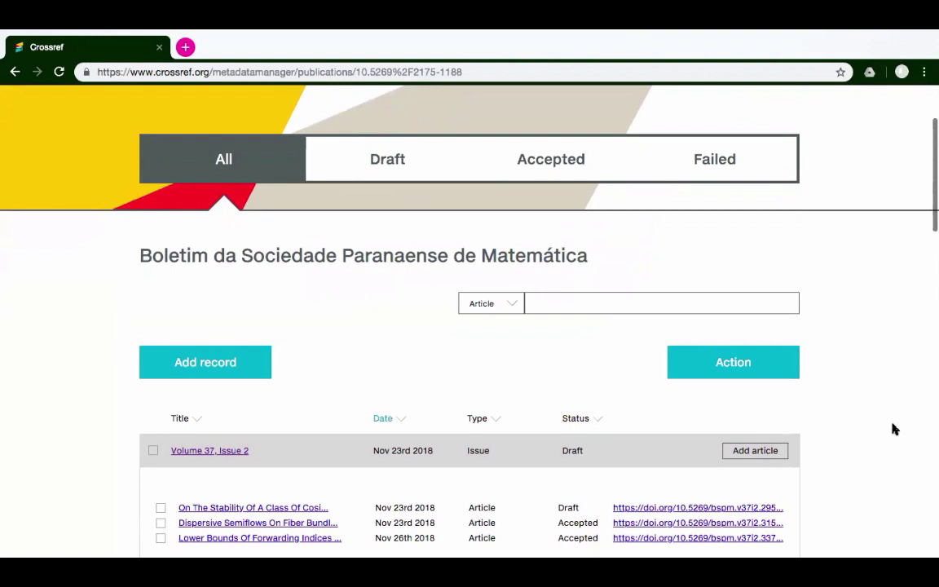
pyautogui.click(255, 508)
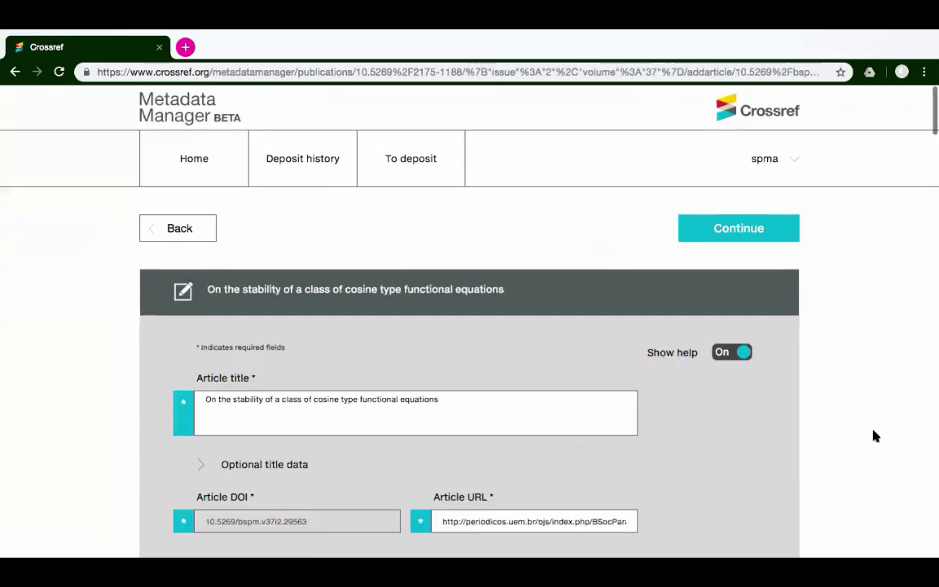
pyautogui.scroll(-5, 875, 436)
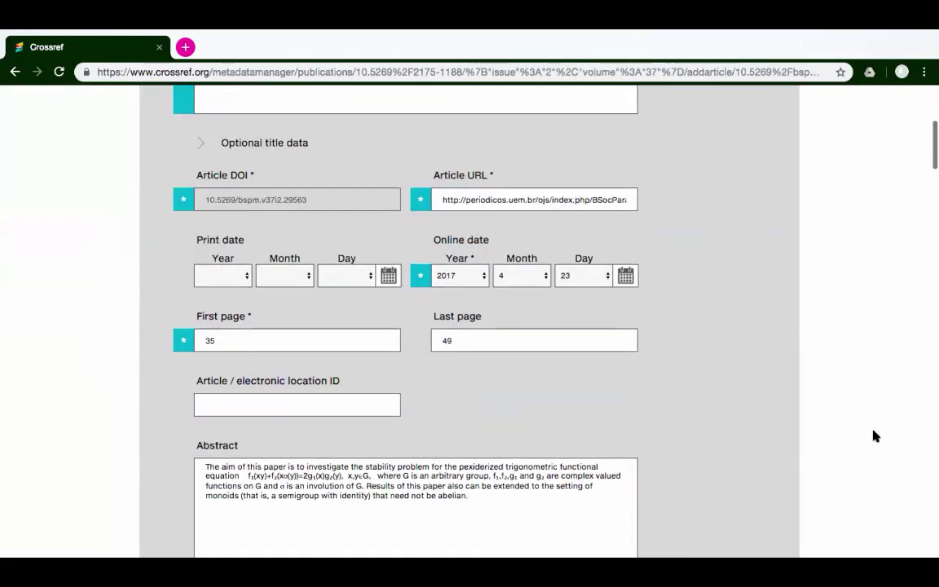
pyautogui.scroll(-4, 875, 436)
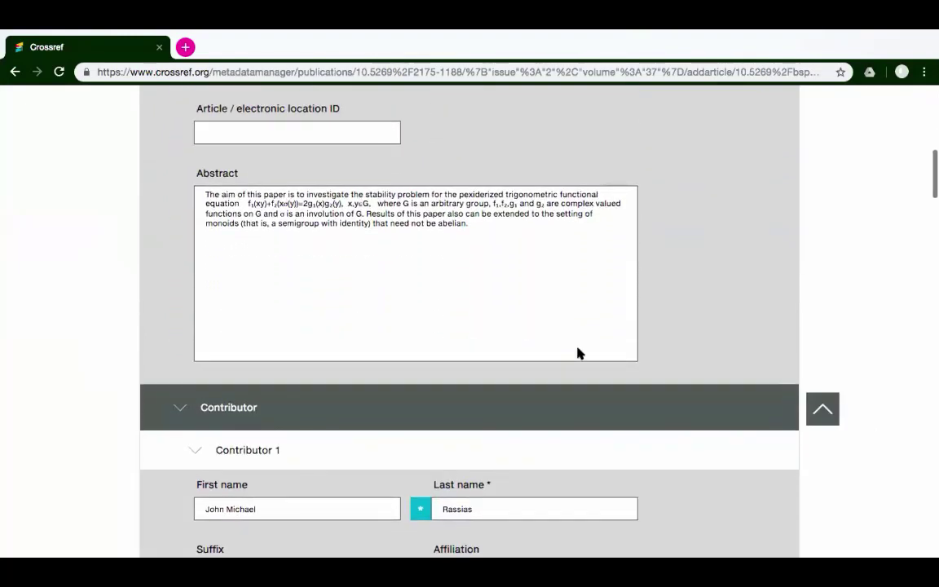
pyautogui.click(15, 72)
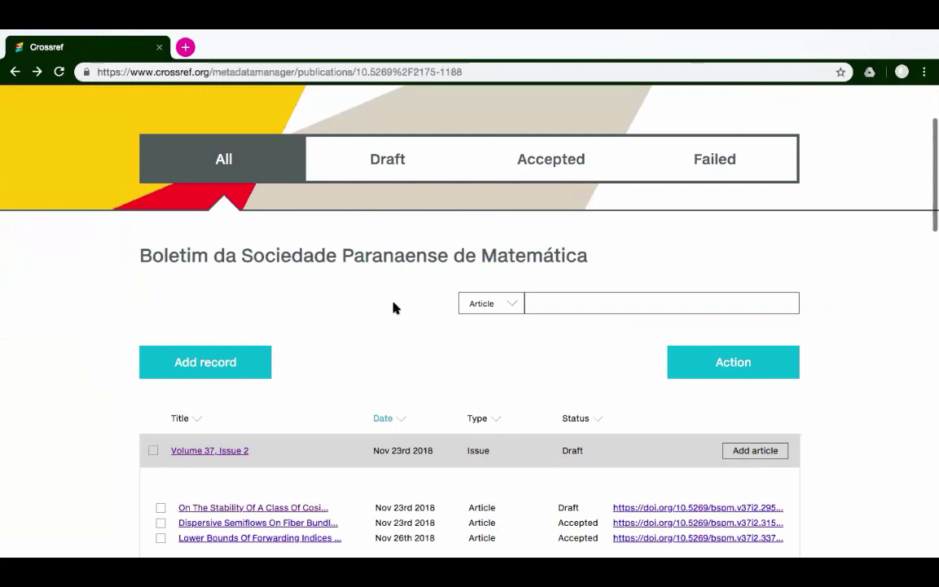
# - Filter records to drafts, inspect the draft stability article's form, and go back
pyautogui.click(387, 163)
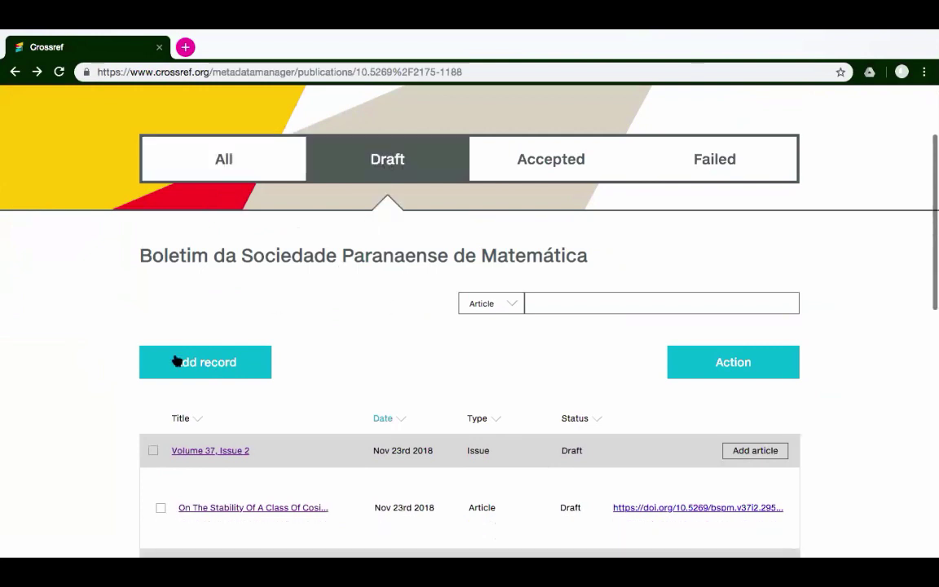
pyautogui.click(248, 508)
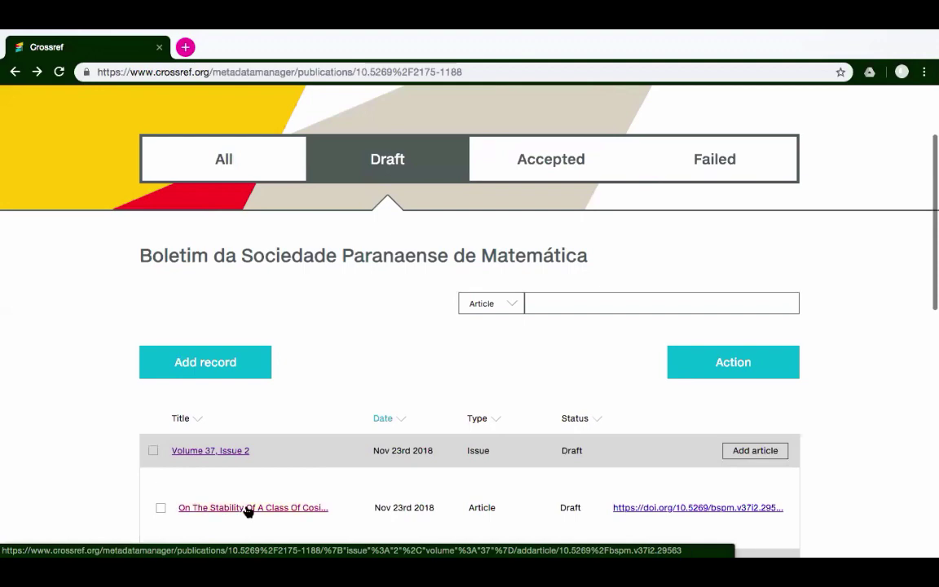
pyautogui.scroll(-5, 663, 467)
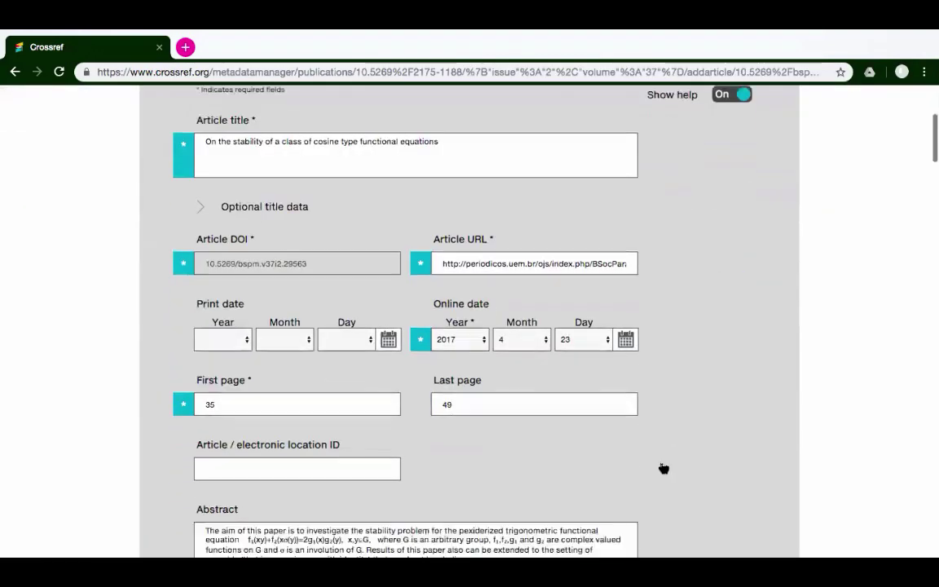
pyautogui.click(14, 70)
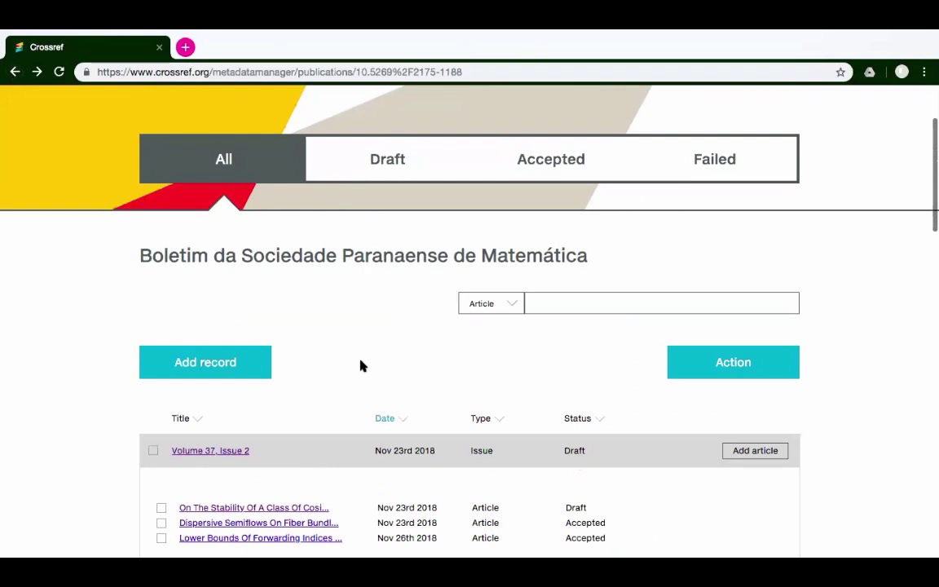
# - Focus the article search box and scroll through the journal's full records list
pyautogui.click(548, 304)
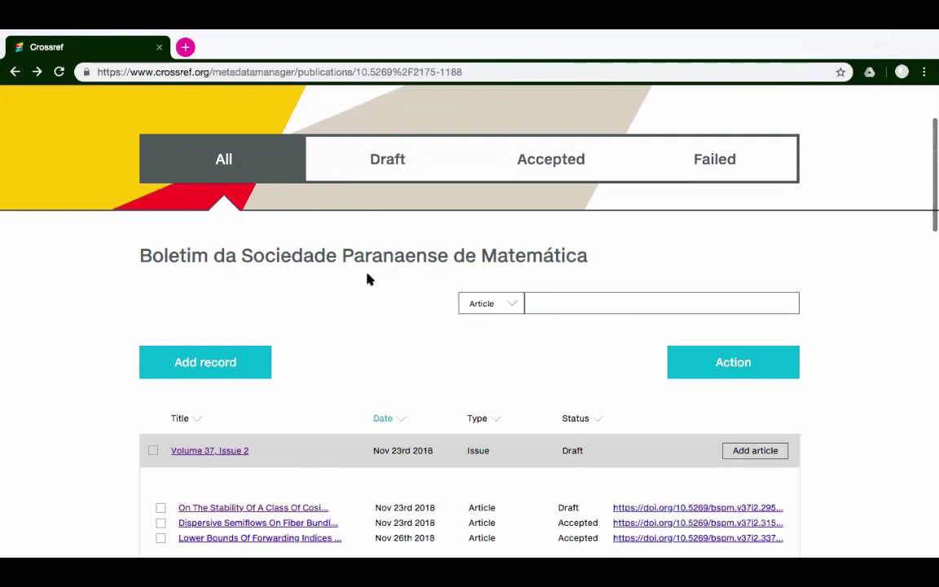
pyautogui.scroll(-3, 874, 377)
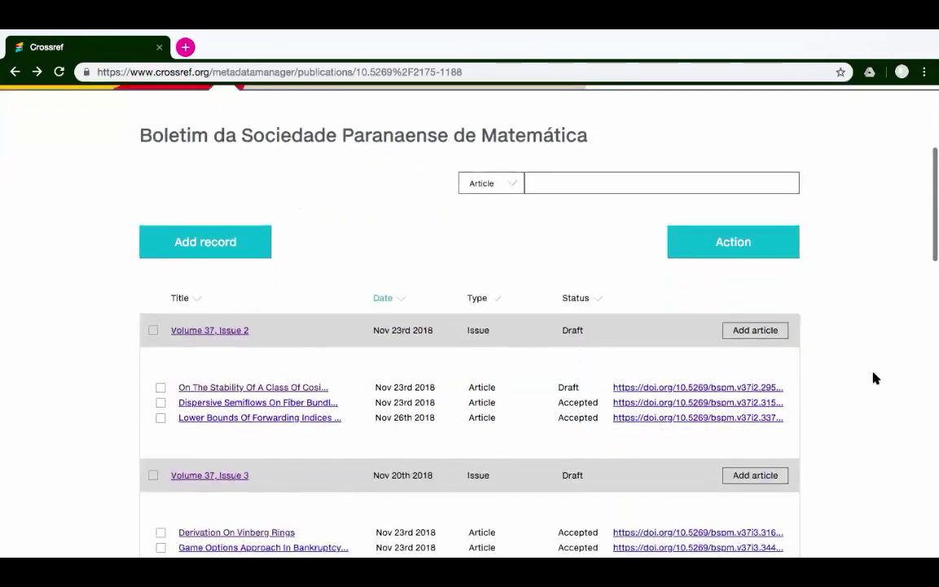
pyautogui.scroll(-1, 874, 377)
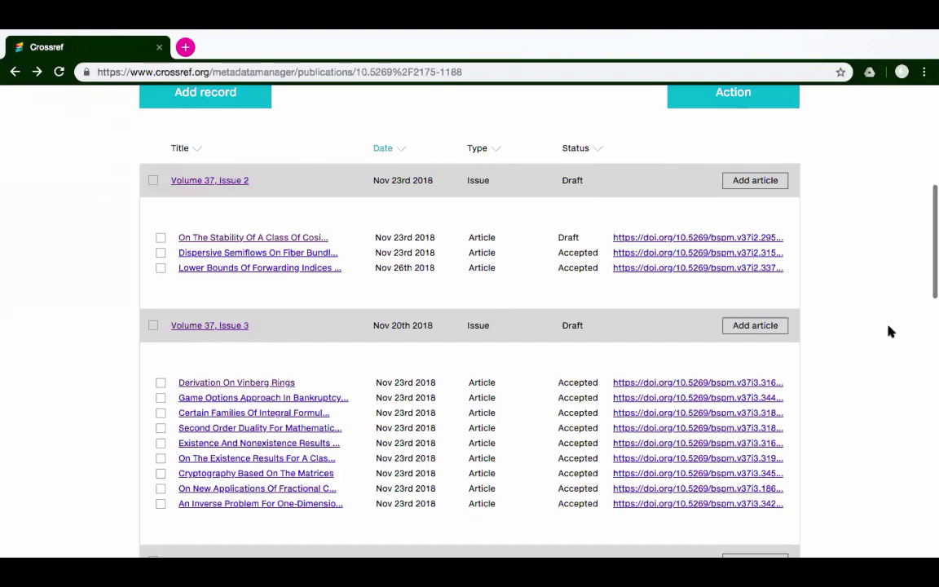
pyautogui.scroll(5, 890, 323)
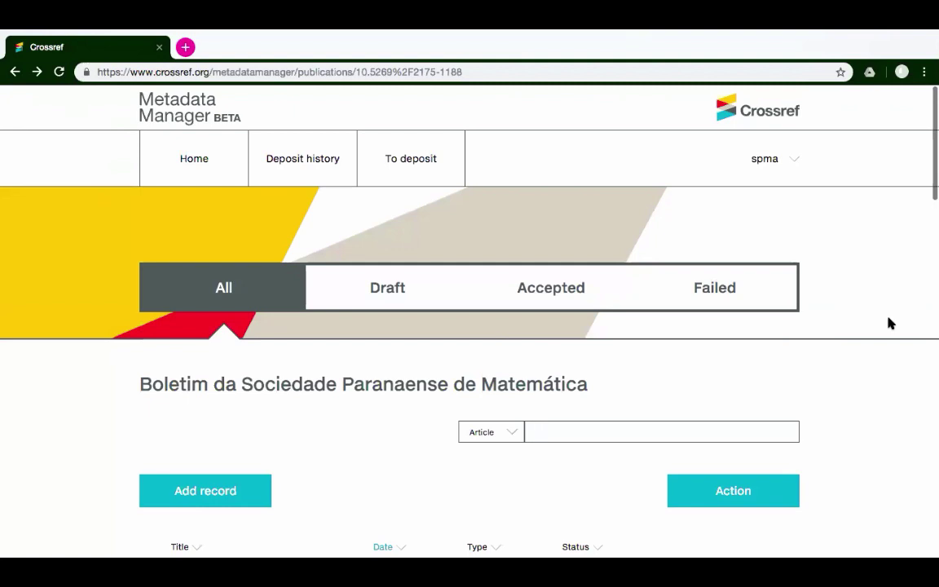
# - Dismiss the Add record choices, focus the Article search box, and return to the top
pyautogui.click(199, 494)
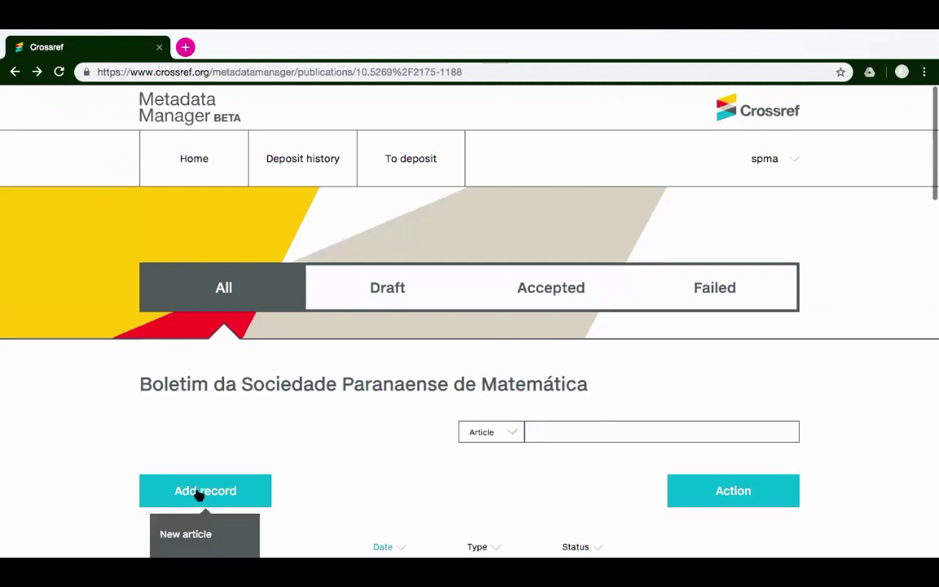
pyautogui.scroll(-3, 382, 474)
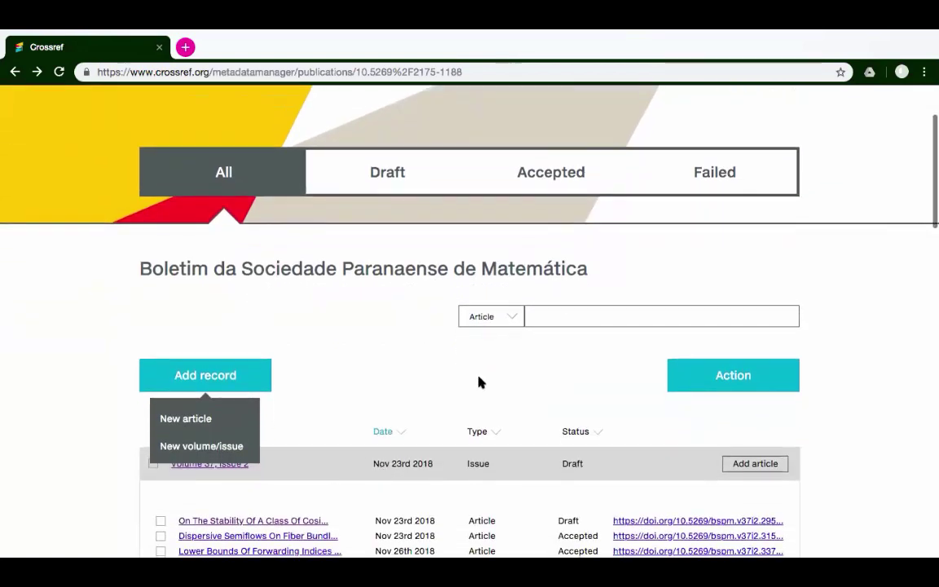
pyautogui.click(537, 318)
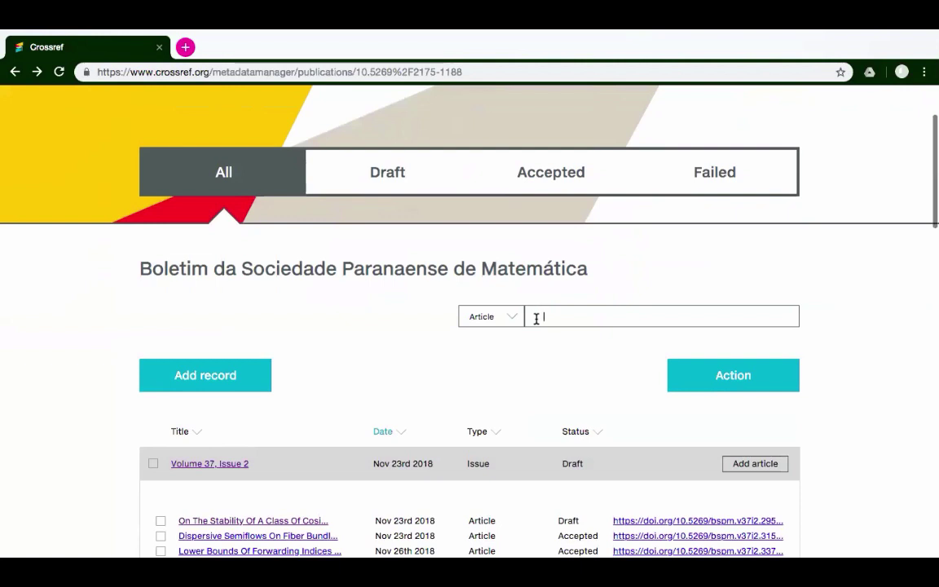
pyautogui.scroll(3, 536, 318)
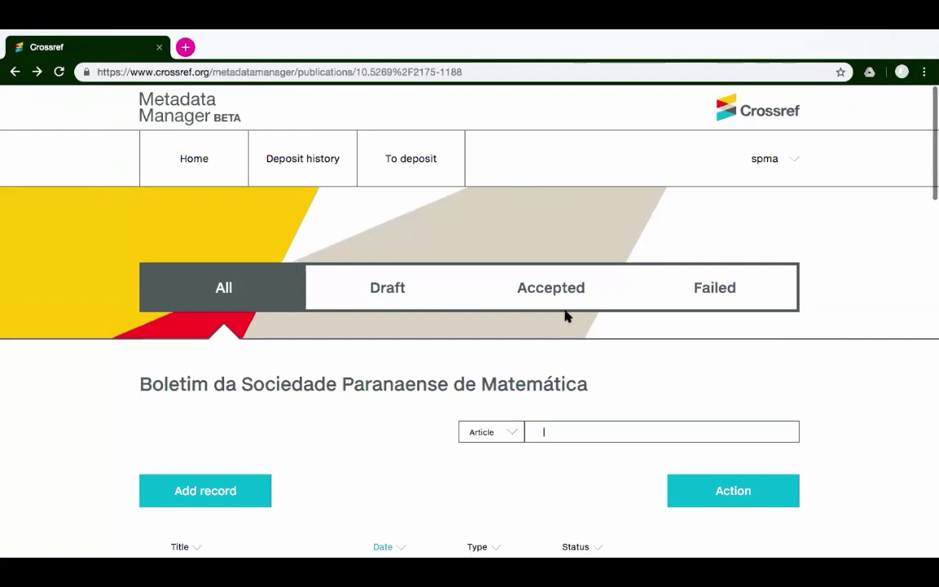
# - Filter the Boletim records to Accepted and browse the twelve accepted Volume 38, Issue 2 articles
pyautogui.click(554, 290)
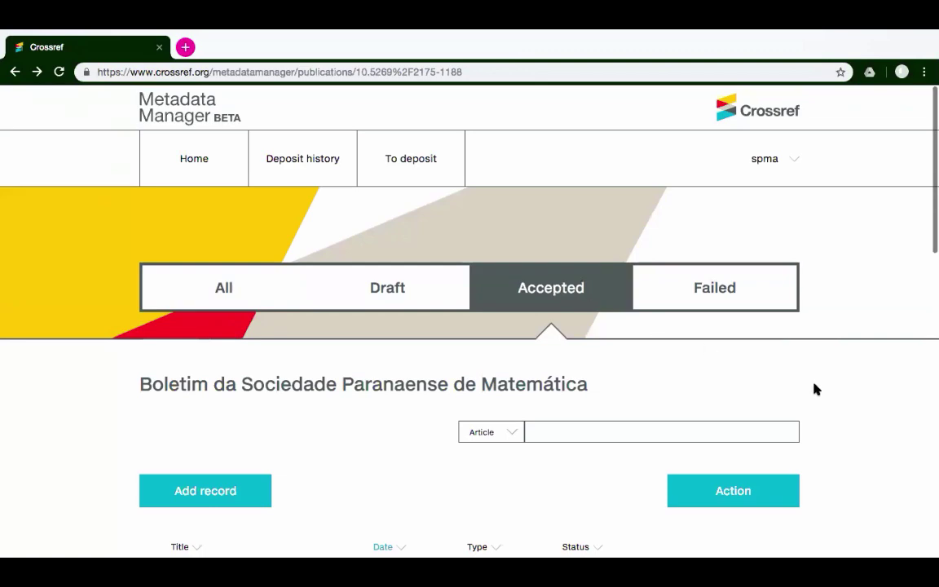
pyautogui.scroll(-10, 816, 389)
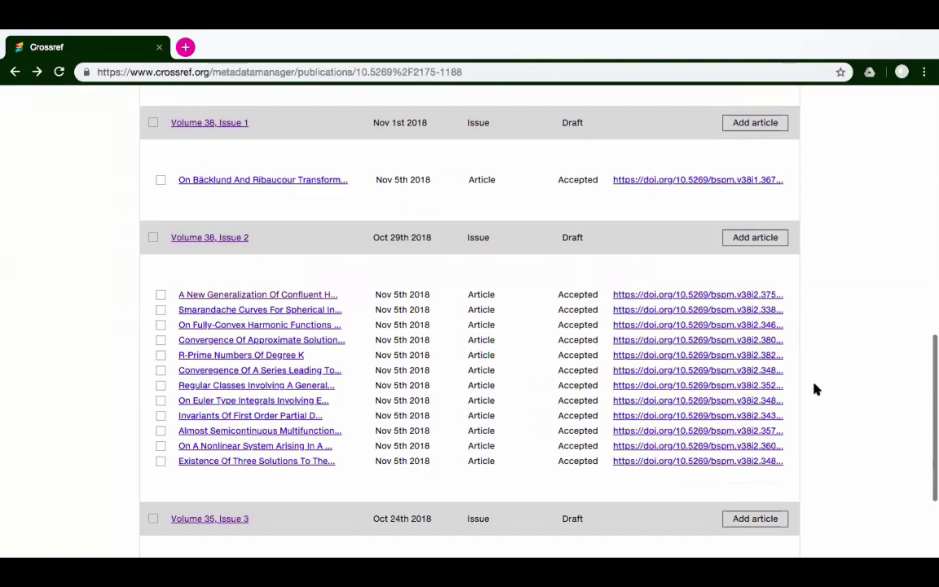
pyautogui.scroll(-3, 815, 390)
pyautogui.scroll(5, 815, 390)
pyautogui.scroll(6, 816, 390)
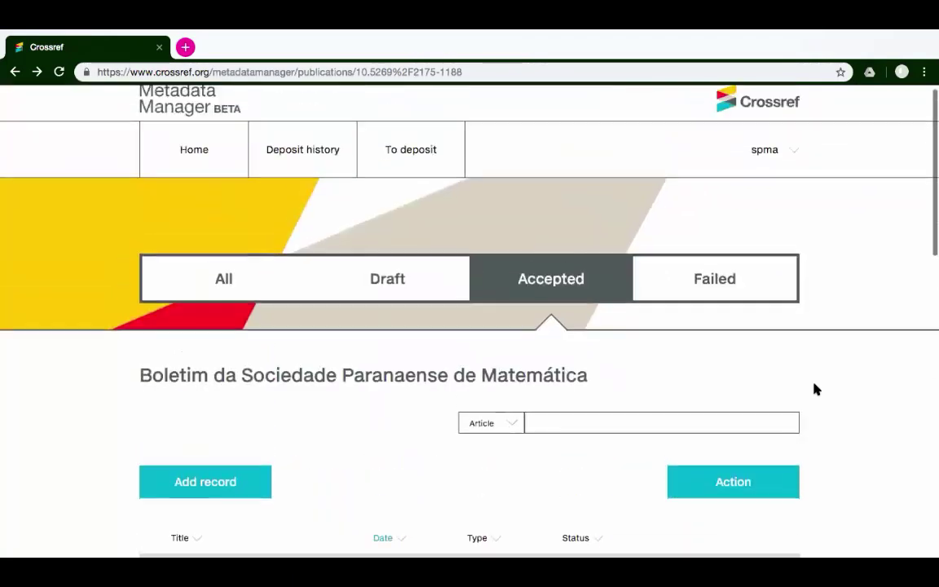
# - List records of every status and bring the three Failed Volume 38, Issue 2 articles into view
pyautogui.click(220, 287)
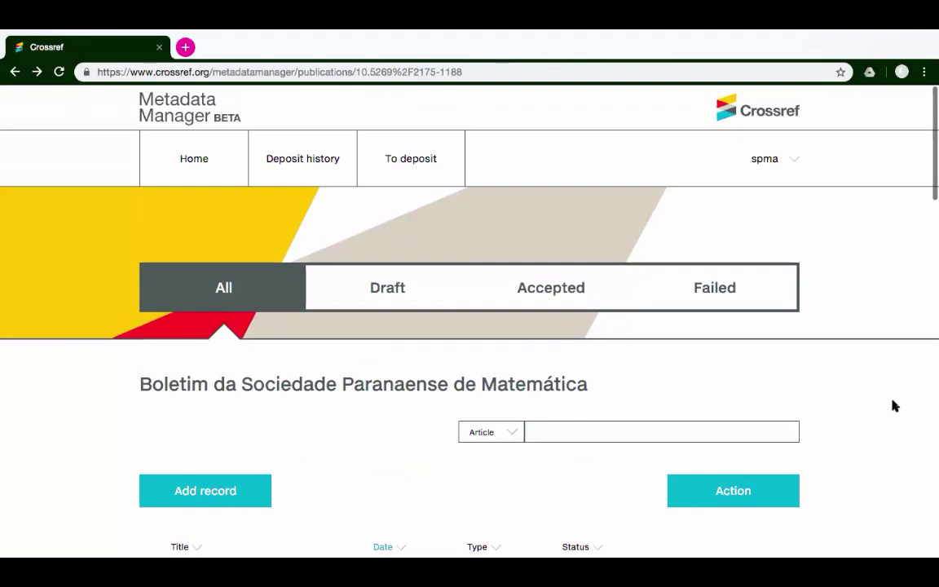
pyautogui.scroll(-5, 894, 405)
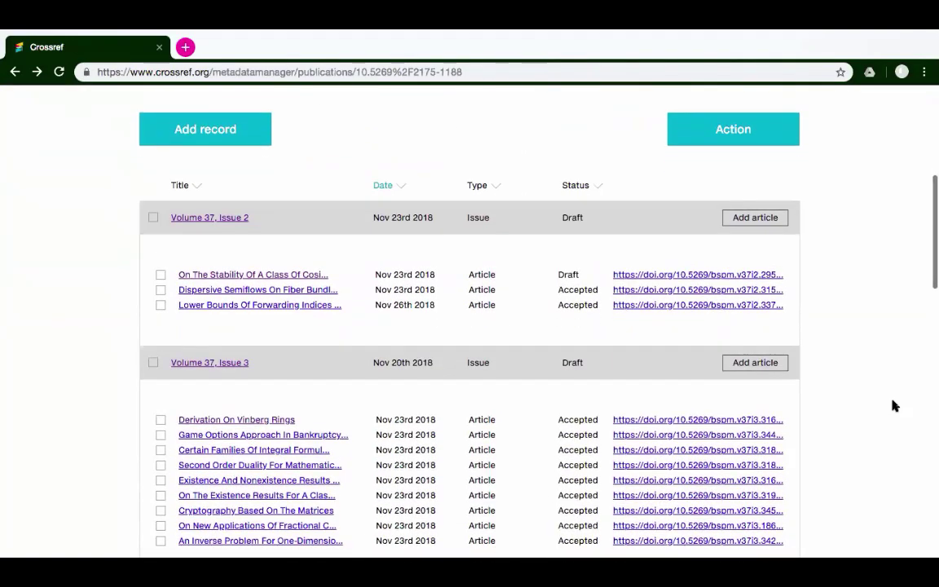
pyautogui.scroll(-2, 893, 405)
pyautogui.scroll(-3, 894, 405)
pyautogui.scroll(-1, 894, 405)
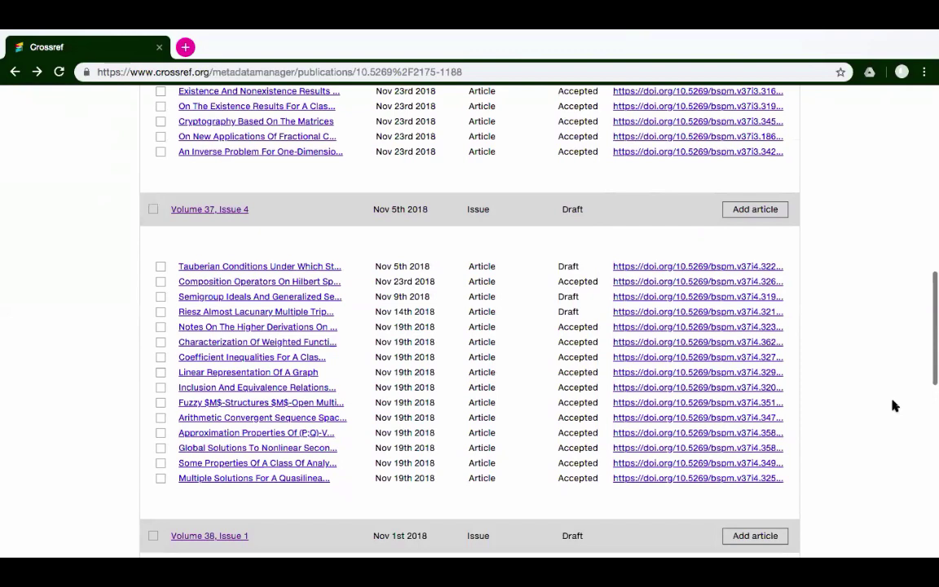
pyautogui.scroll(-4, 894, 406)
pyautogui.scroll(2, 894, 405)
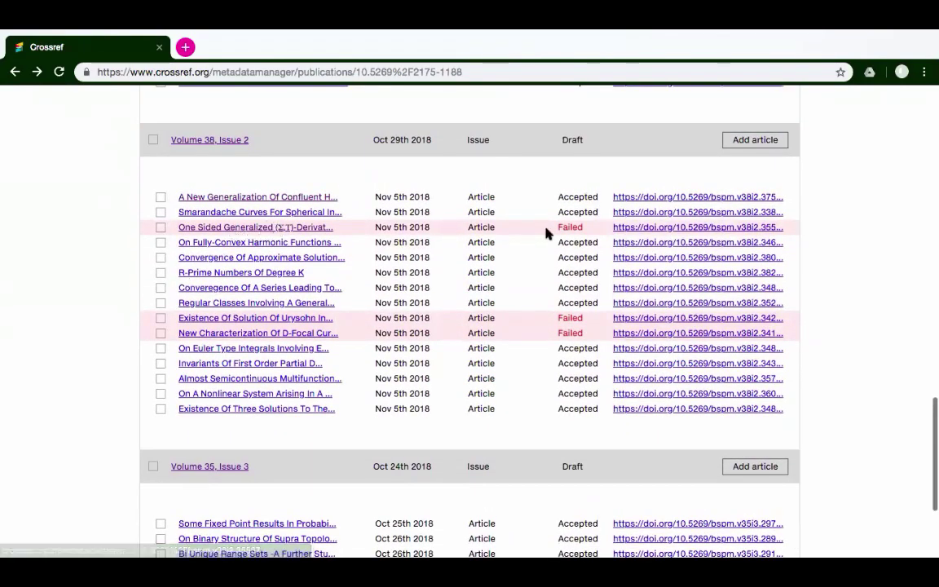
# - Open the failed 'One sided generalized (σ,τ)-derivations on rings' article form and inspect its title symbols
pyautogui.click(255, 230)
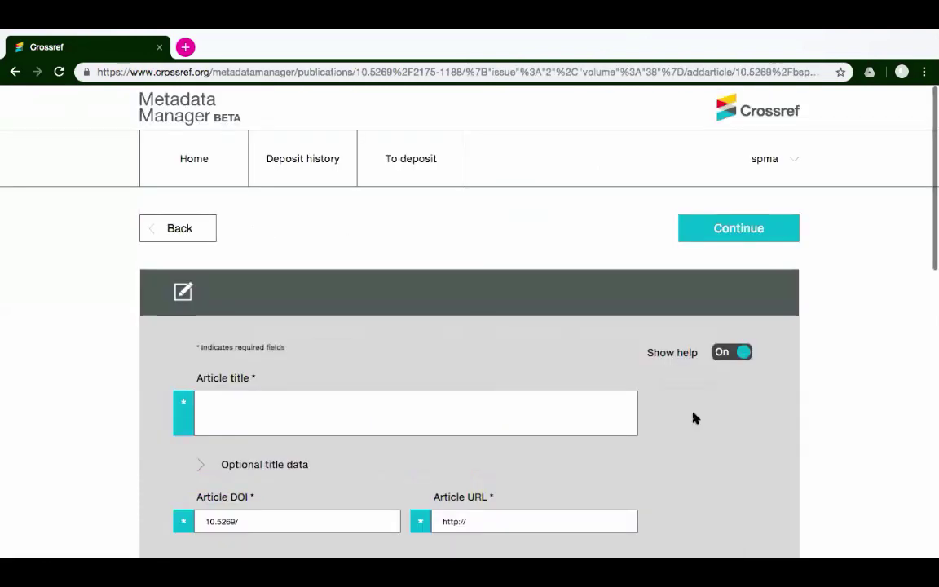
pyautogui.scroll(-2, 766, 418)
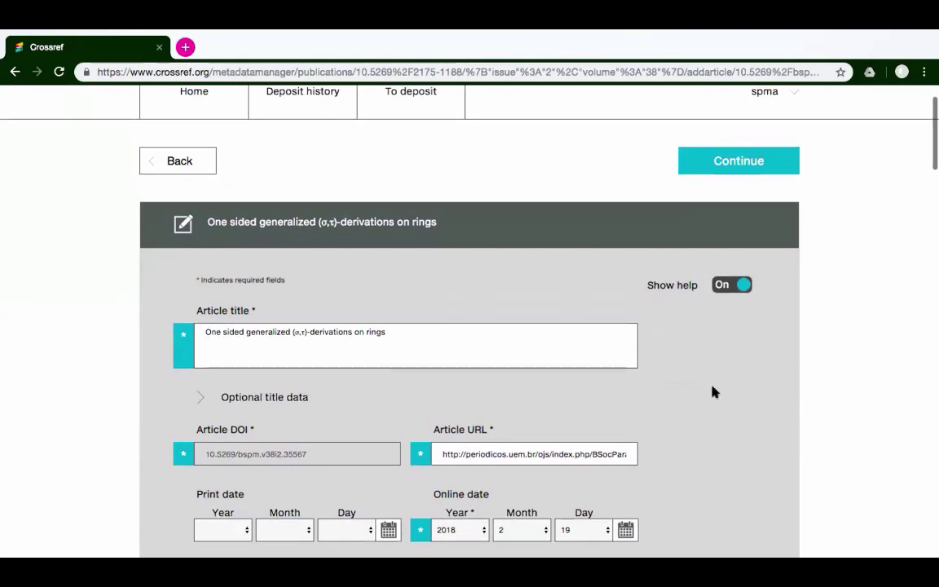
pyautogui.moveTo(291, 332); pyautogui.dragTo(308, 332)
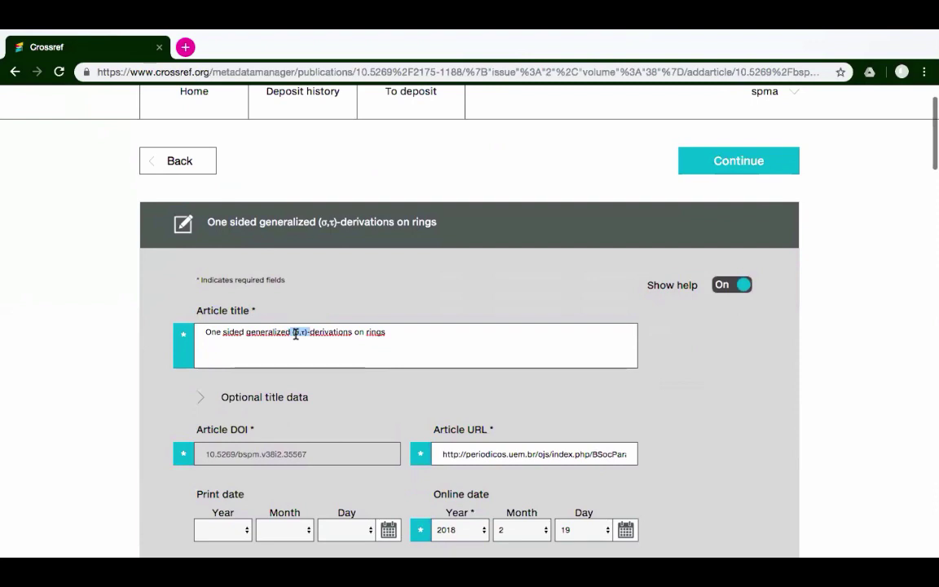
pyautogui.scroll(-3, 296, 334)
pyautogui.scroll(2, 296, 334)
# - Review the article's abstract without changes, then go back to the publications home page
pyautogui.scroll(-3, 296, 334)
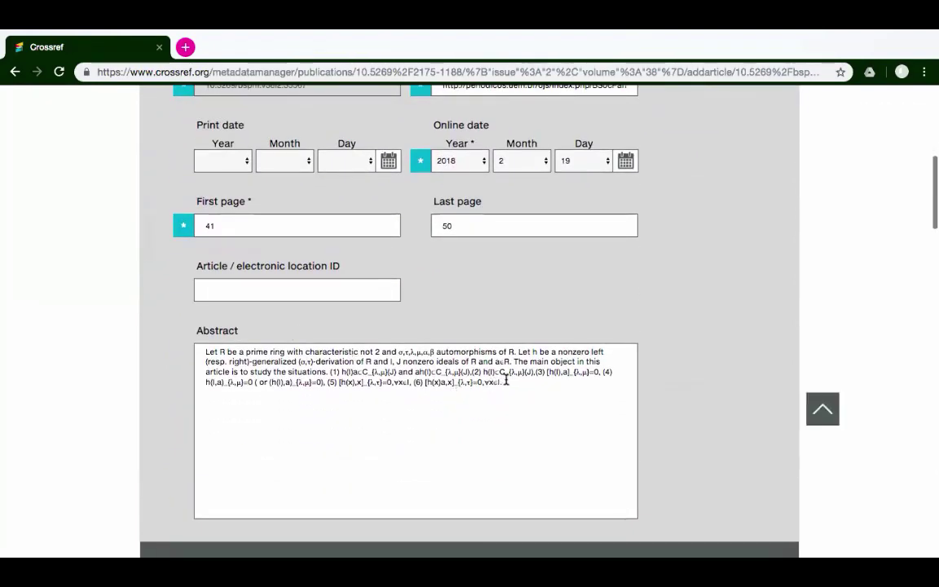
pyautogui.moveTo(507, 381); pyautogui.dragTo(205, 351)
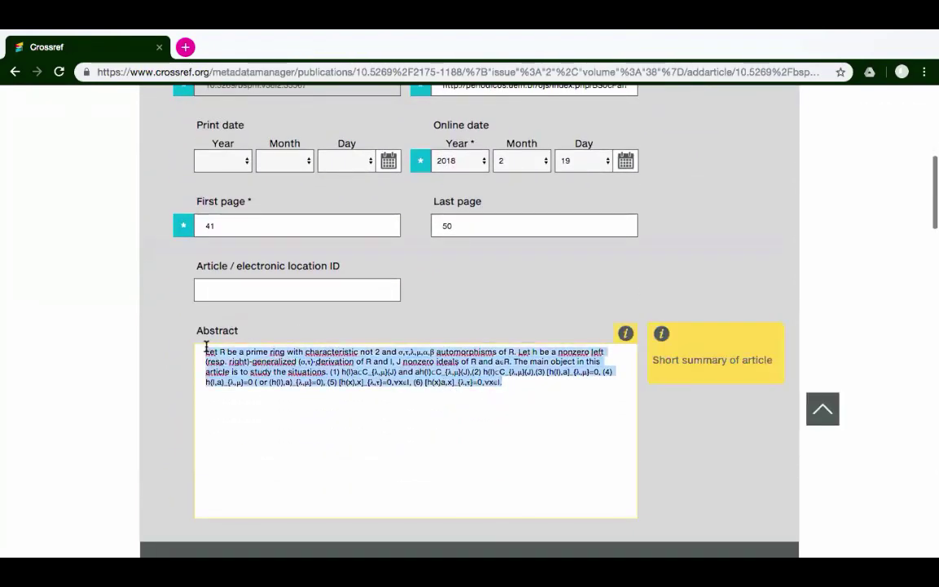
pyautogui.click(406, 371)
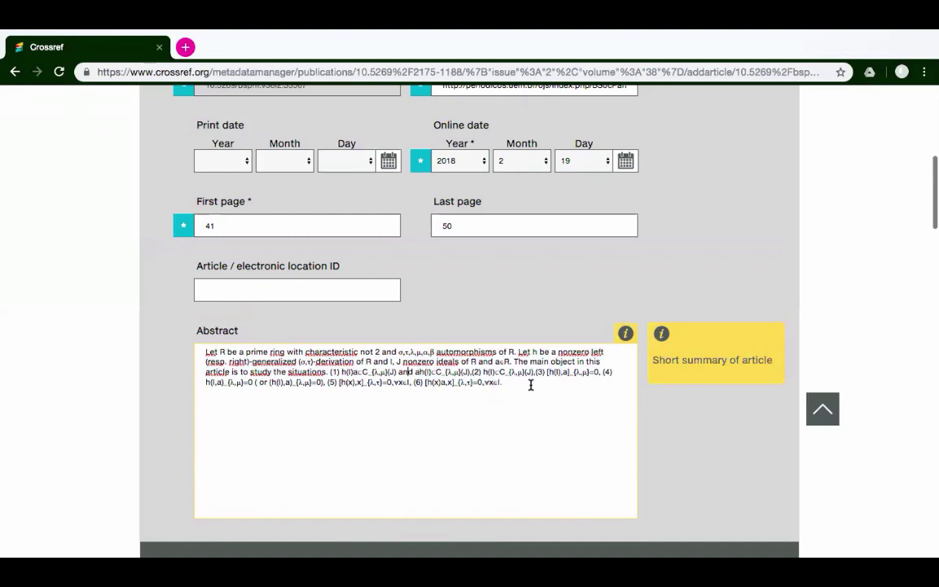
pyautogui.scroll(4, 709, 225)
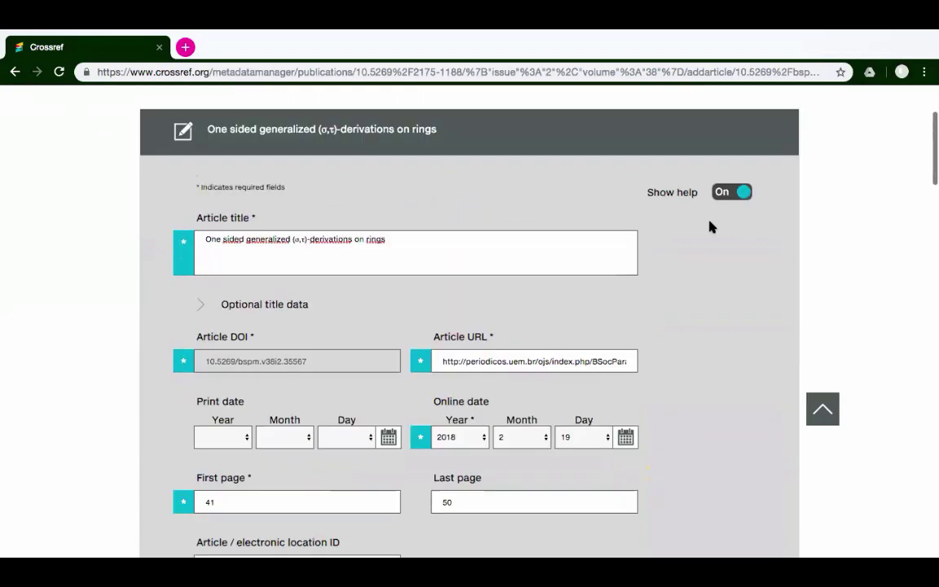
pyautogui.scroll(3, 708, 224)
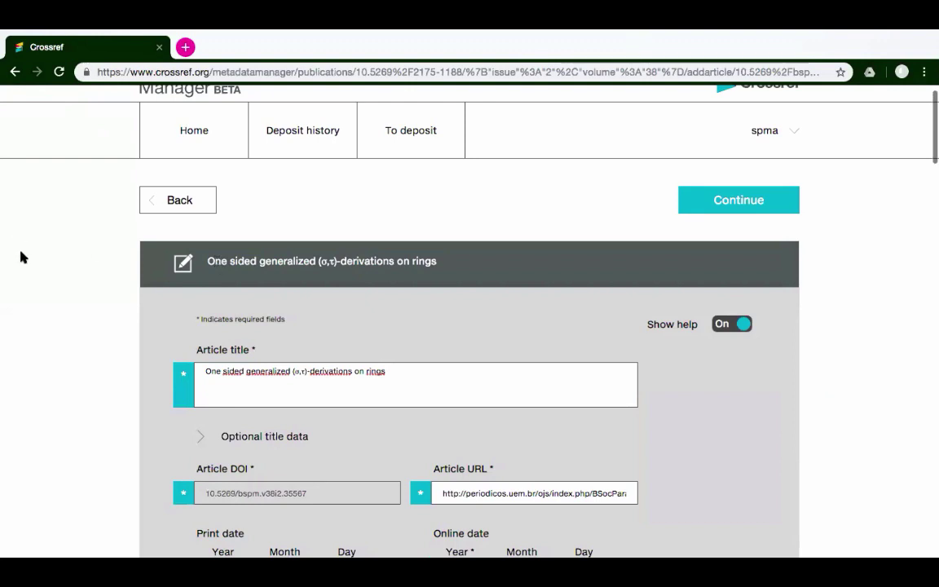
pyautogui.scroll(2, 21, 256)
pyautogui.click(195, 172)
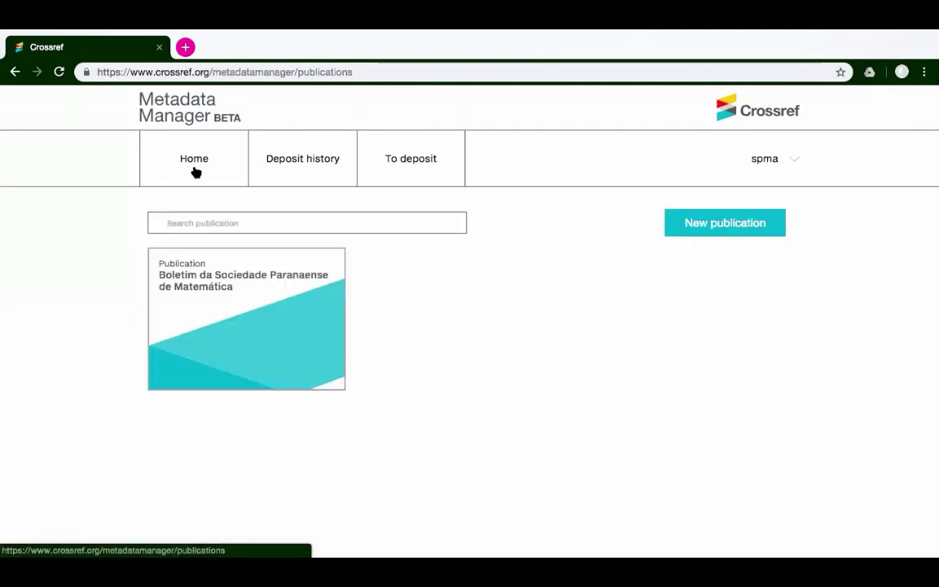